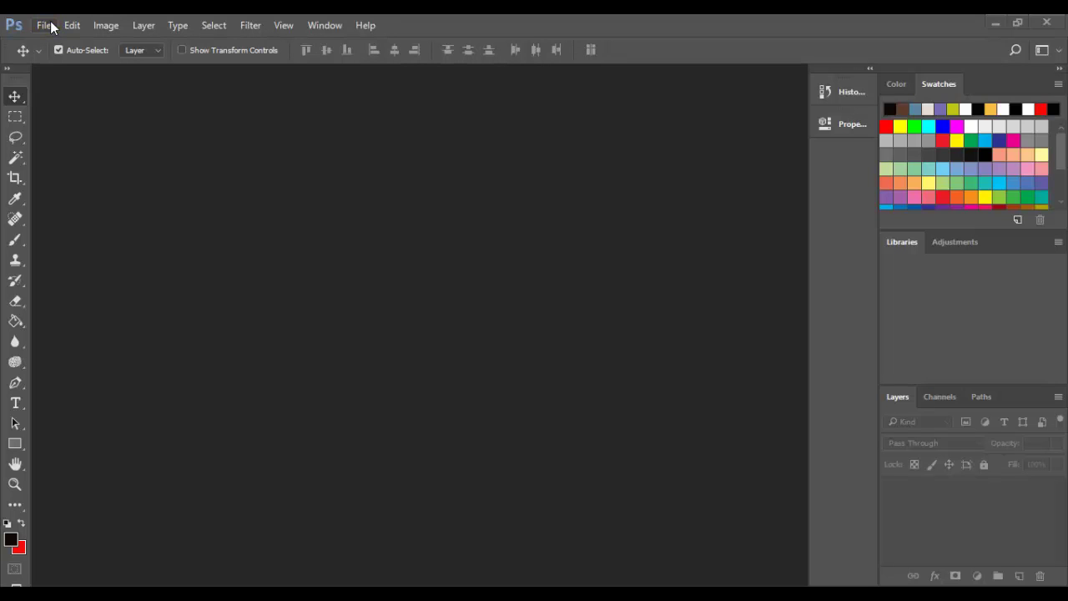
Step: Create a new document named THUMBNAILS: 1280×720 px, resolution 72, transparent background
{"action": "left_click", "coordinate": [43, 25]}
{"action": "left_click", "coordinate": [60, 42]}
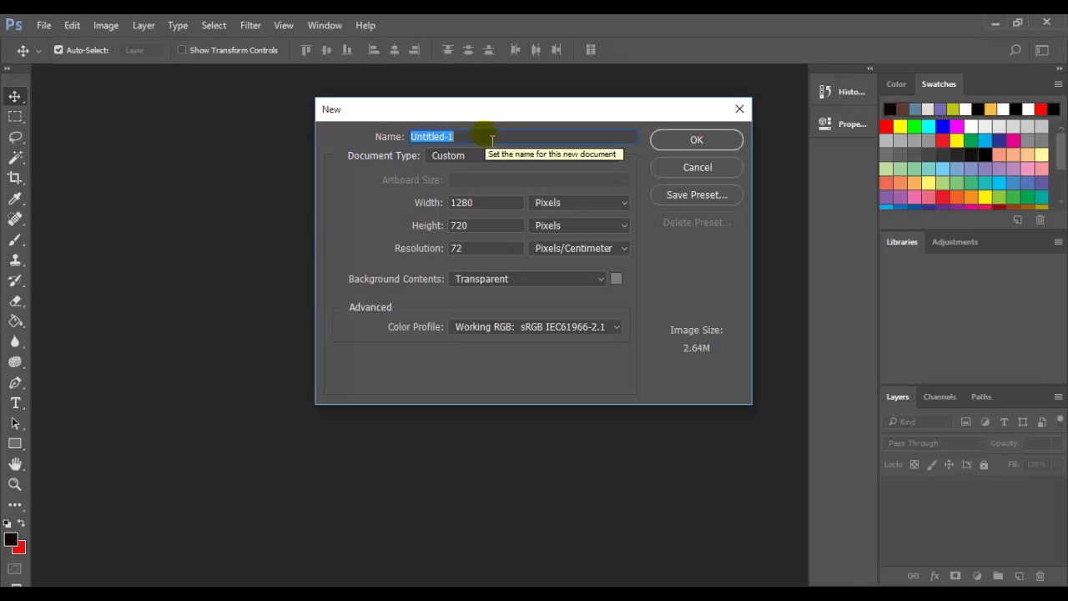
{"action": "key", "text": "BackSpace"}
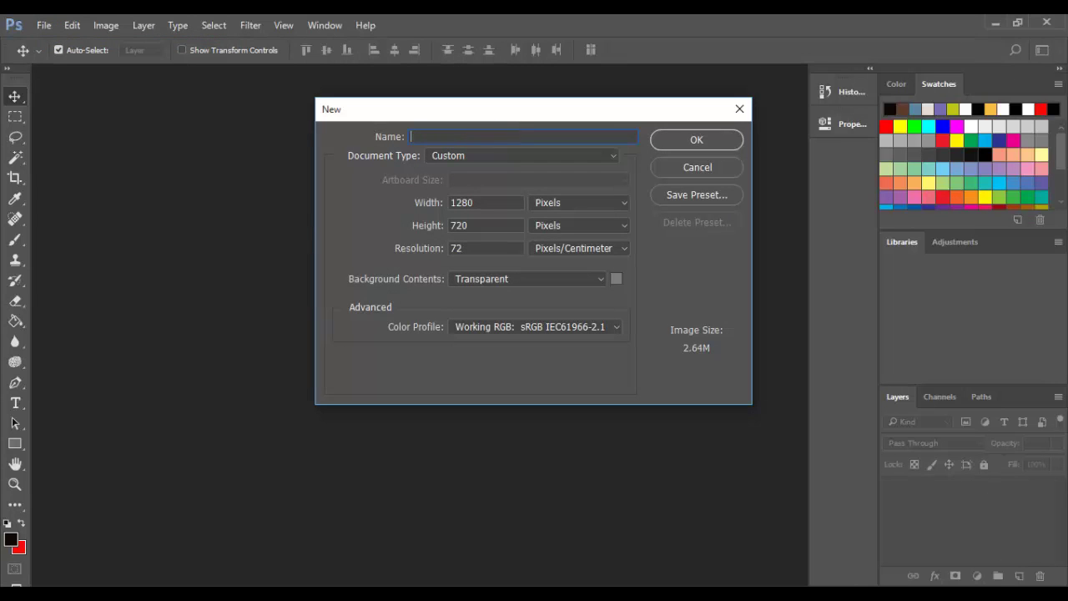
{"action": "type", "text": "THUMBNAILS"}
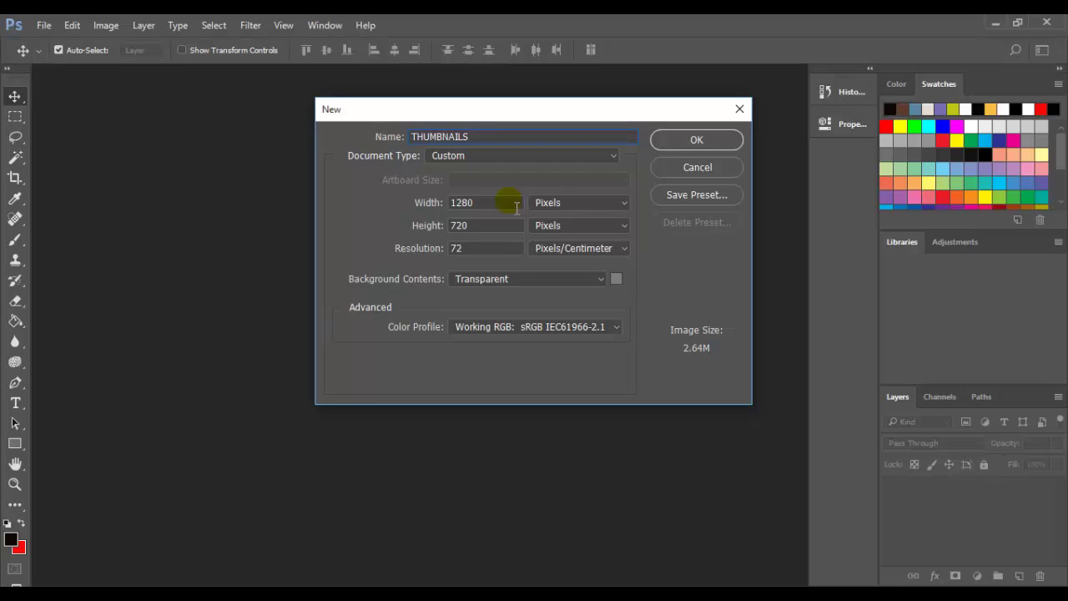
{"action": "double_click", "coordinate": [486, 203]}
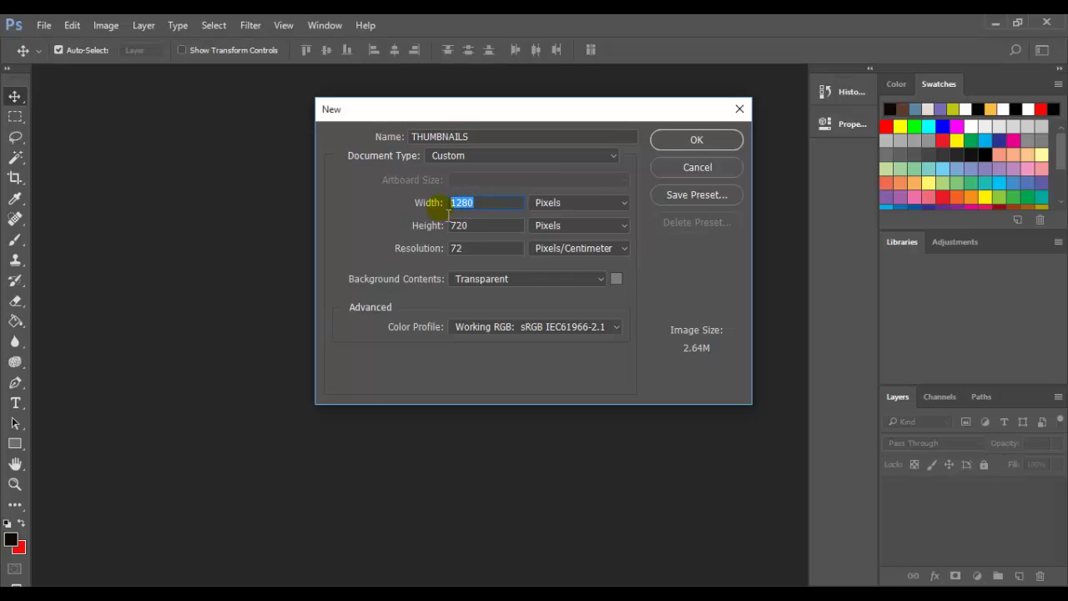
{"action": "left_click", "coordinate": [479, 202]}
{"action": "left_click_drag", "start_coordinate": [488, 224], "coordinate": [444, 226]}
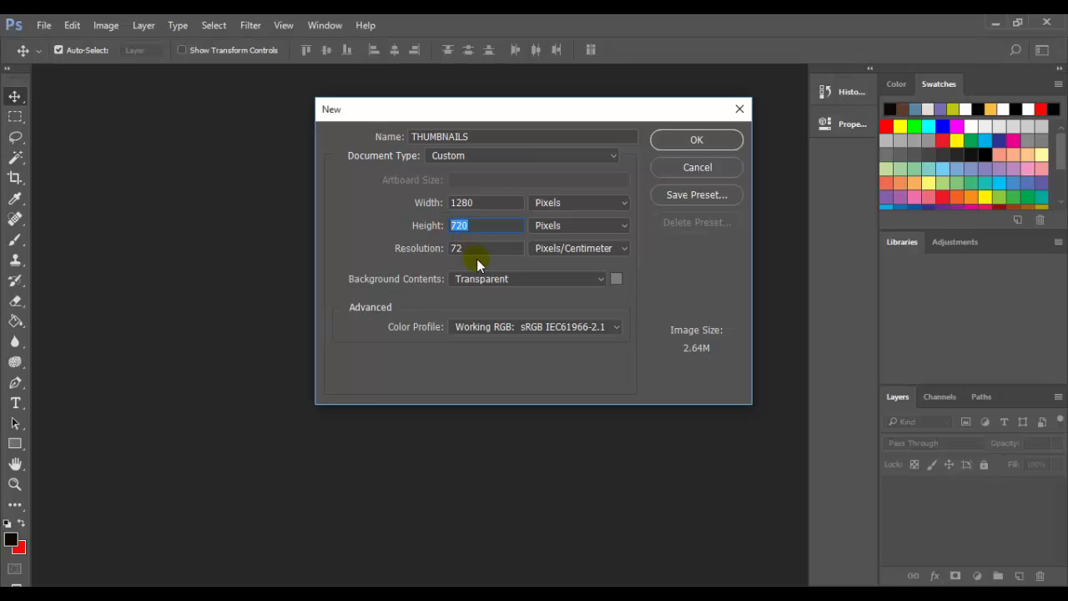
{"action": "left_click", "coordinate": [458, 250]}
{"action": "left_click_drag", "start_coordinate": [496, 250], "coordinate": [438, 251]}
{"action": "left_click", "coordinate": [685, 139]}
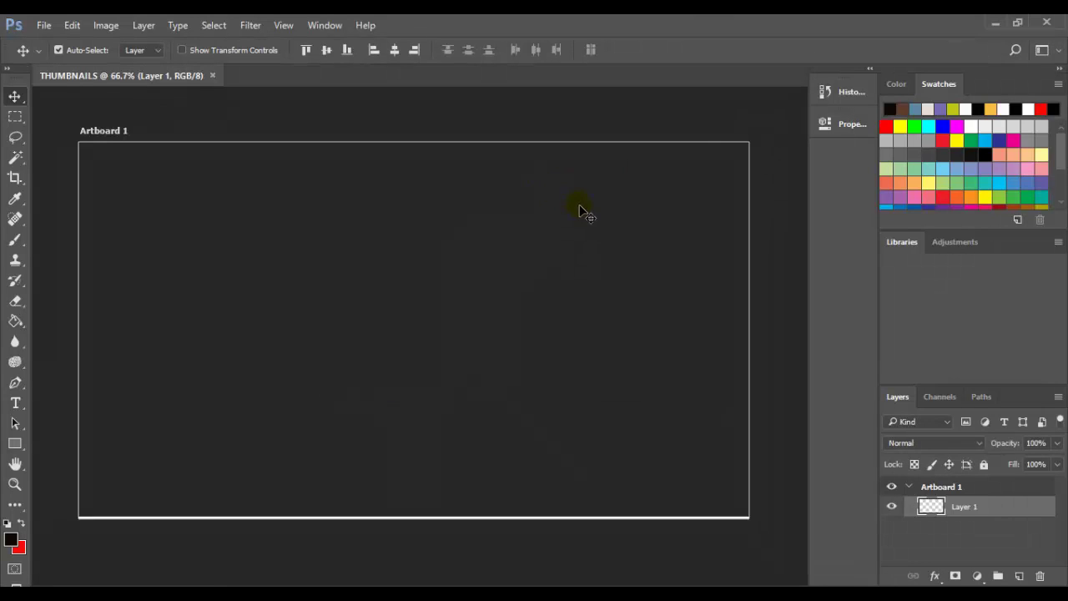
Step: Ungroup Artboard 1 into a plain layer, then open the purple texture images (9).jpg
{"action": "right_click", "coordinate": [972, 488]}
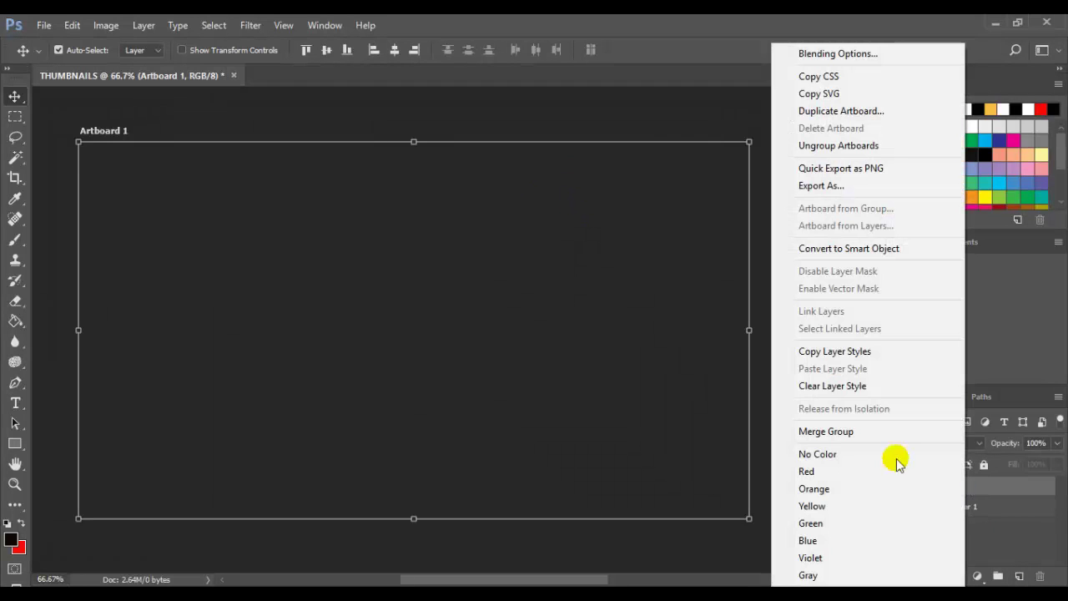
{"action": "left_click", "coordinate": [841, 147]}
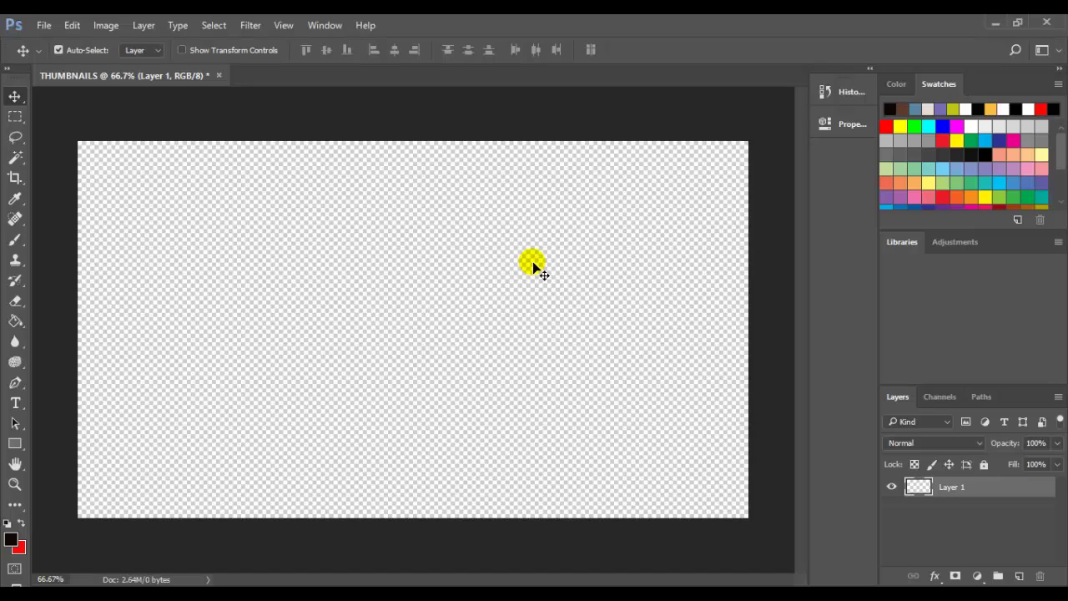
{"action": "left_click", "coordinate": [44, 26]}
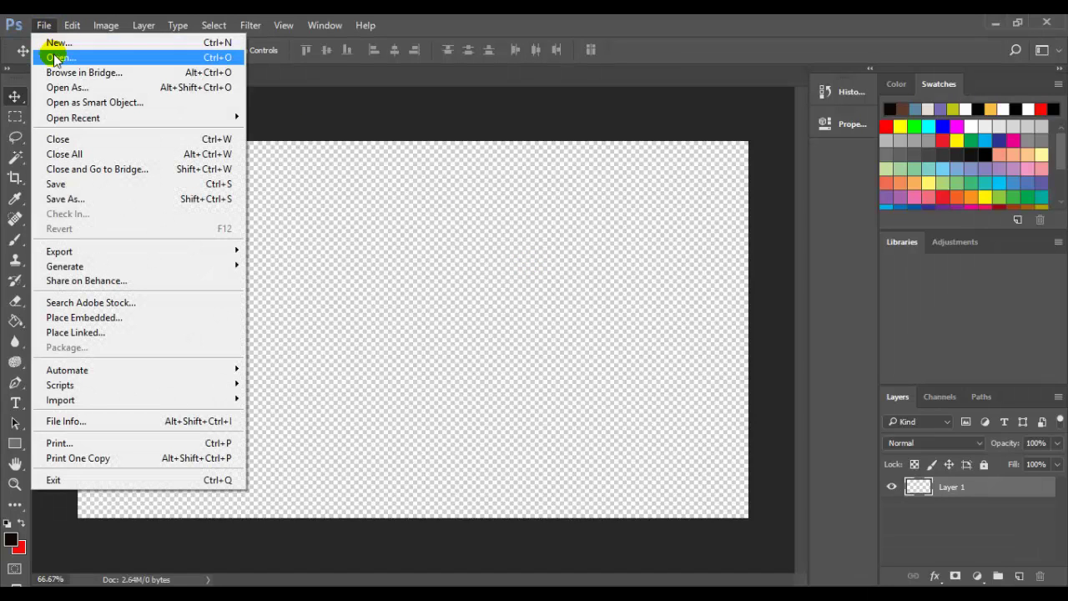
{"action": "left_click", "coordinate": [55, 58]}
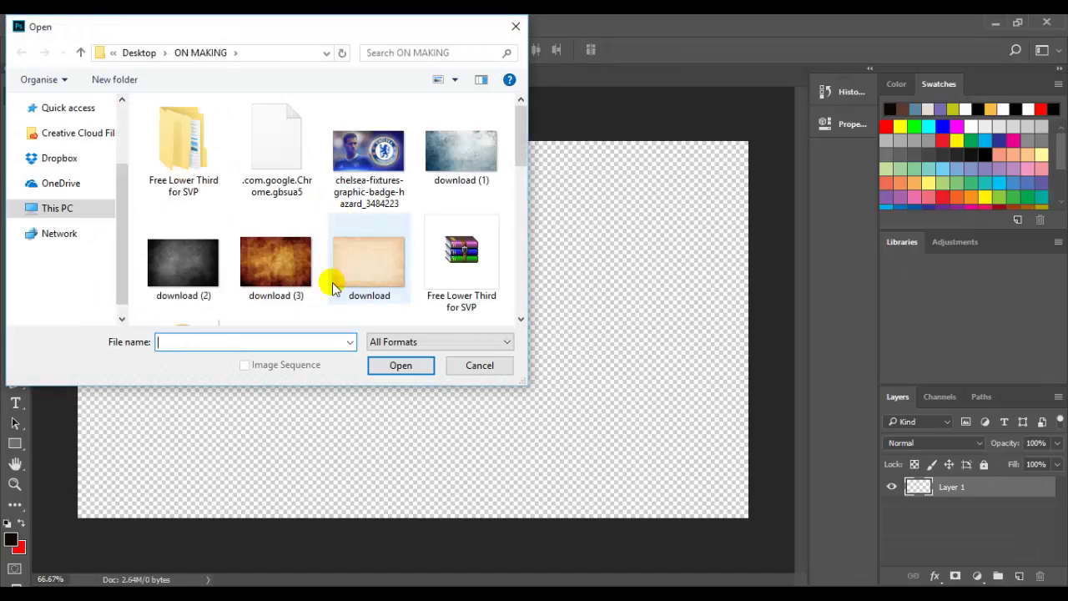
{"action": "scroll", "coordinate": [297, 260], "scroll_direction": "down", "scroll_amount": 5}
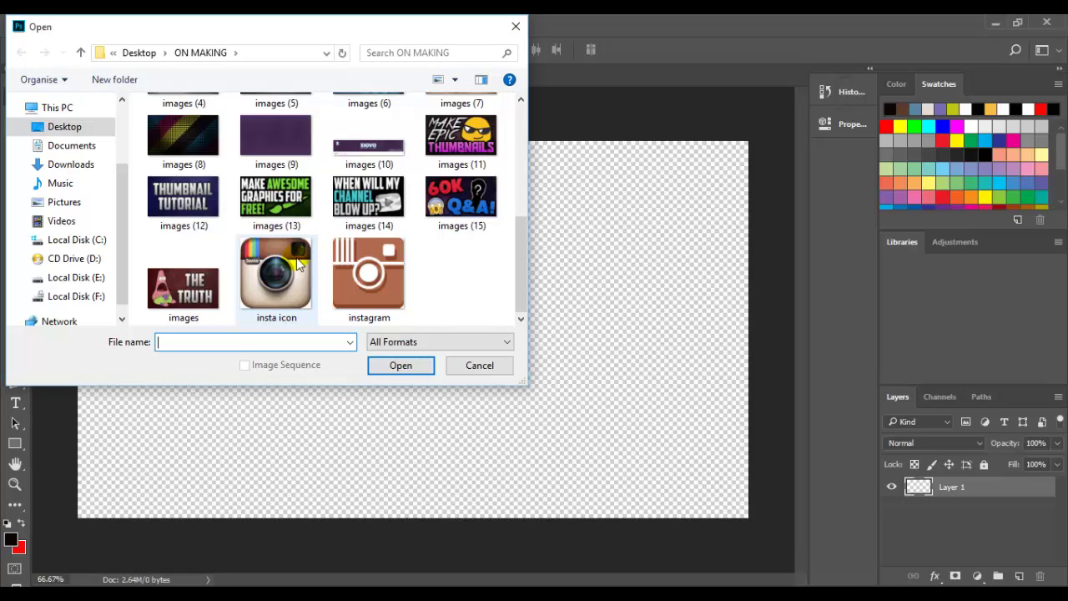
{"action": "scroll", "coordinate": [296, 253], "scroll_direction": "up", "scroll_amount": 5}
{"action": "scroll", "coordinate": [296, 253], "scroll_direction": "down", "scroll_amount": 5}
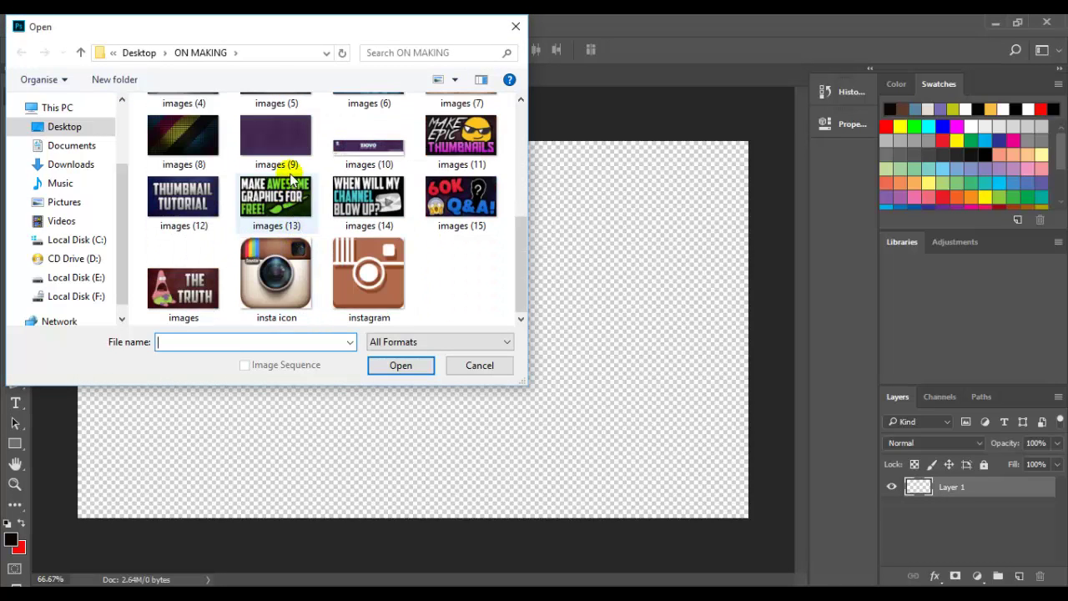
{"action": "left_click", "coordinate": [284, 139]}
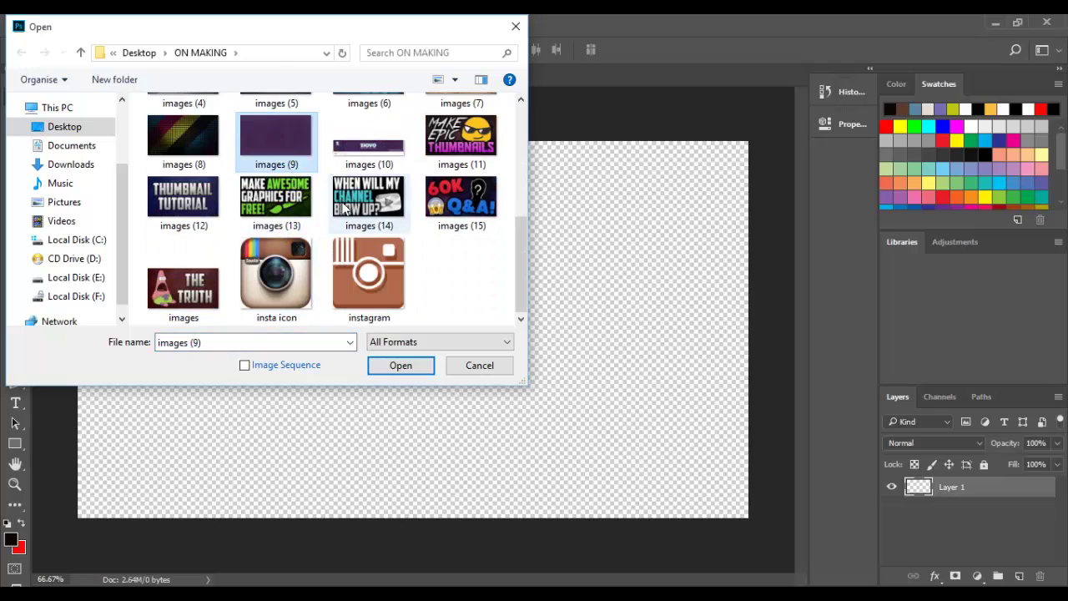
{"action": "left_click", "coordinate": [399, 367]}
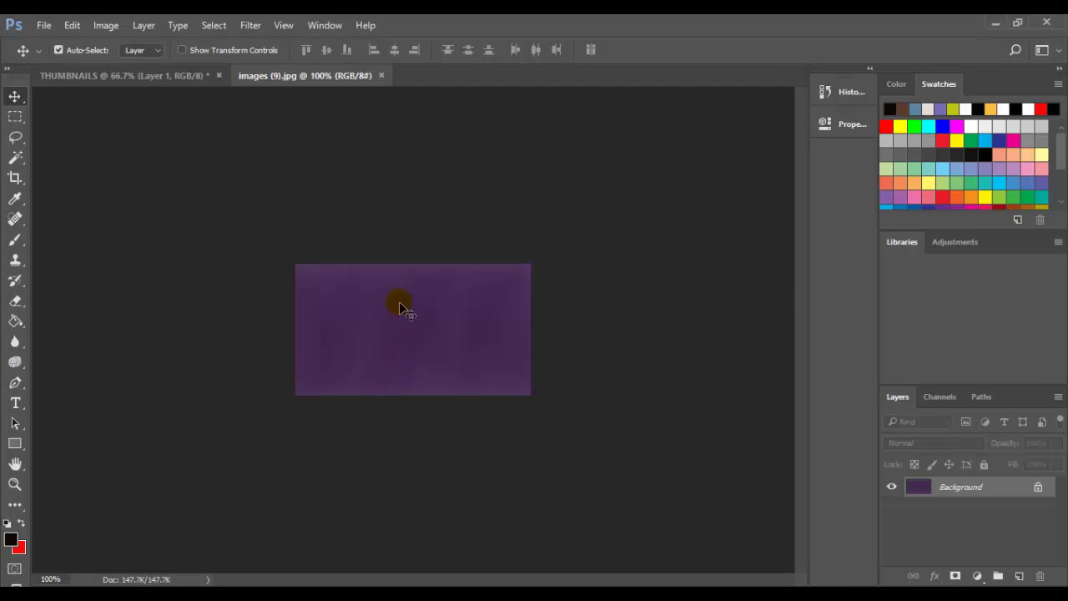
Step: Drag the purple texture into THUMBNAILS and free-transform it to cover the whole canvas
{"action": "left_click_drag", "start_coordinate": [430, 345], "coordinate": [353, 290]}
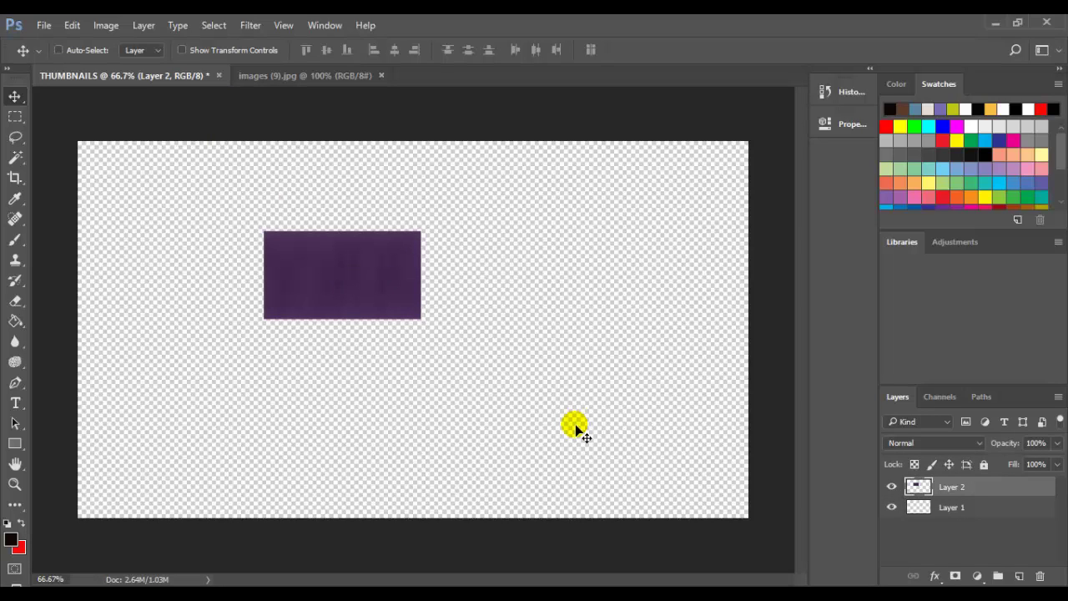
{"action": "key", "text": "ctrl+t"}
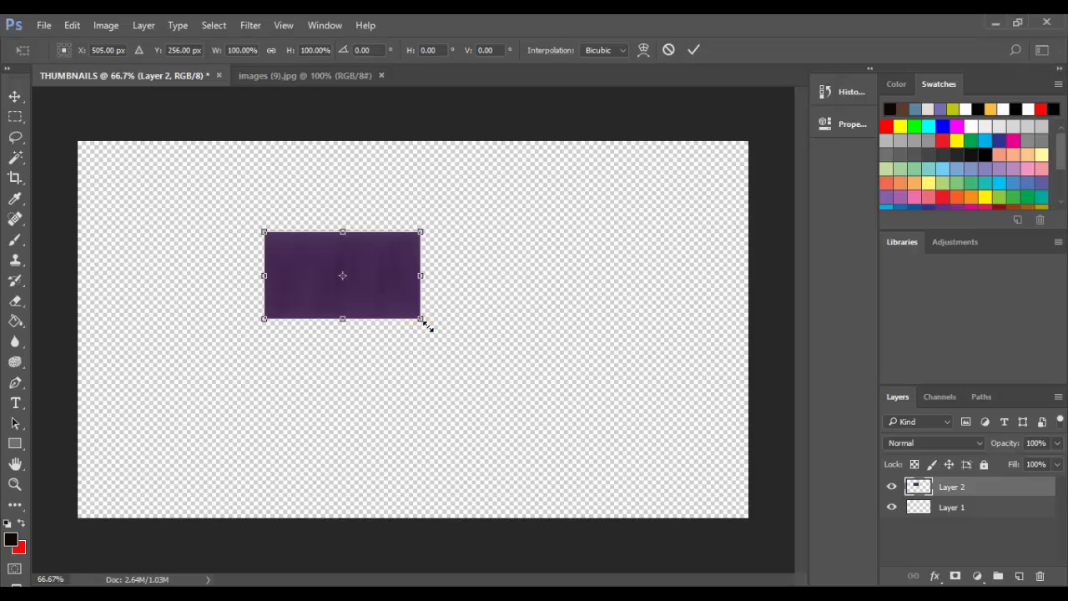
{"action": "left_click_drag", "start_coordinate": [429, 325], "coordinate": [780, 542]}
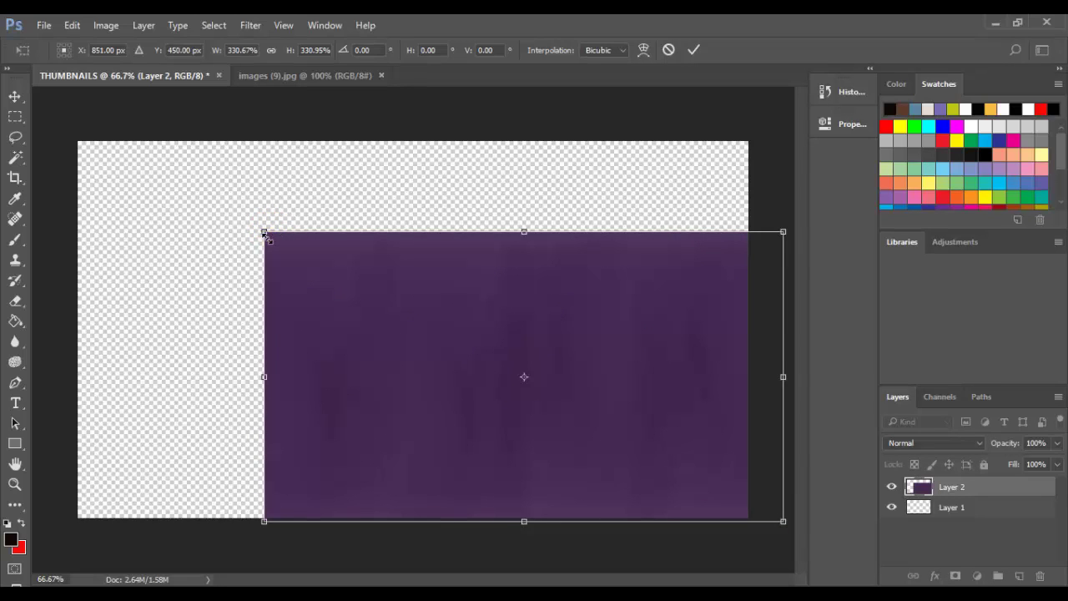
{"action": "left_click_drag", "start_coordinate": [264, 234], "coordinate": [52, 112]}
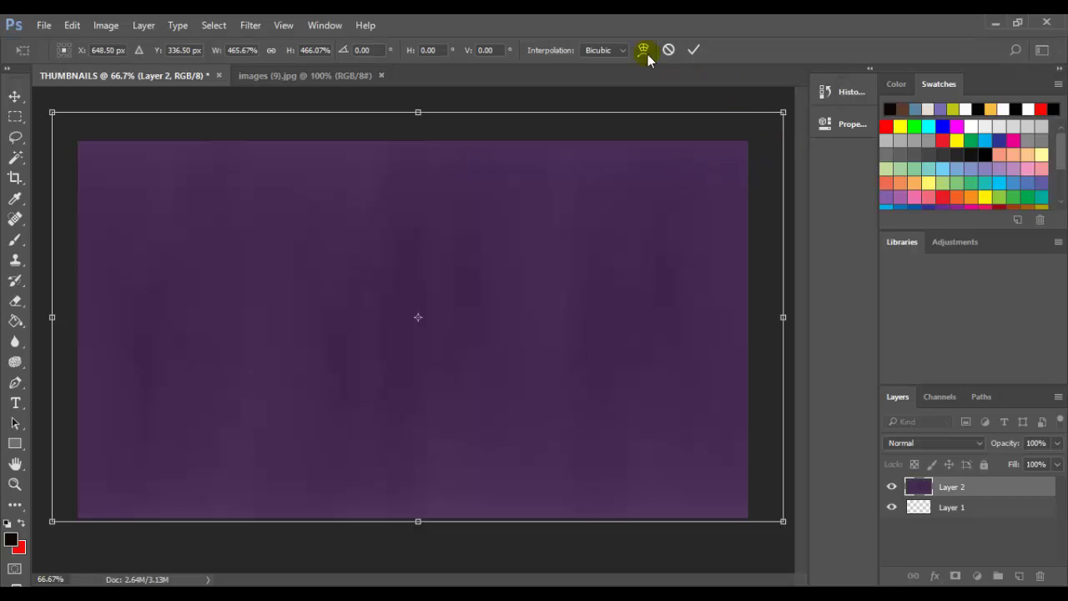
{"action": "left_click", "coordinate": [691, 51]}
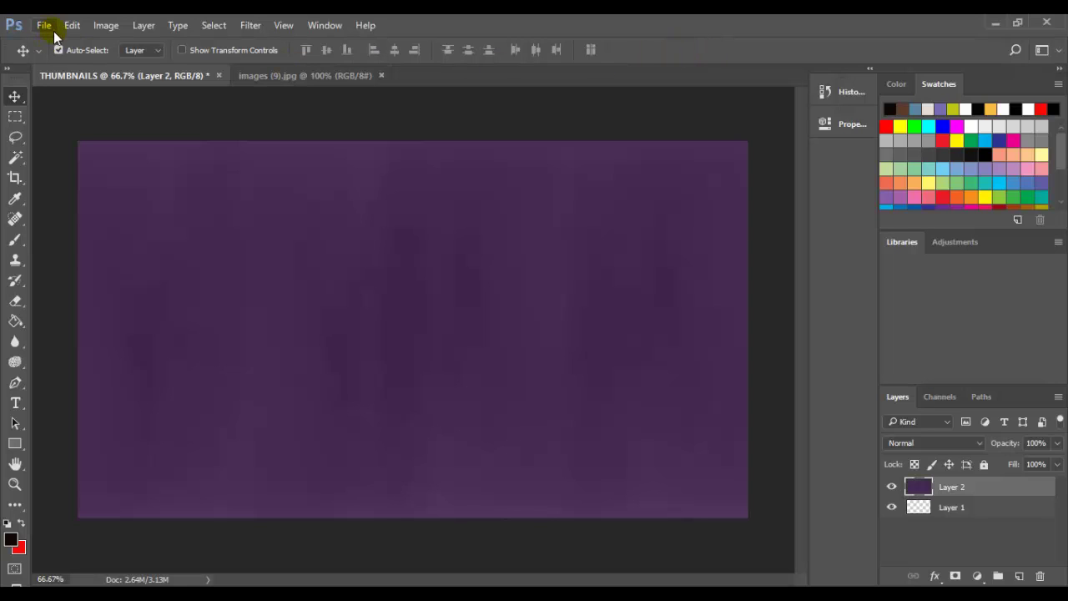
Step: Close the images (9).jpg tab and open insta icon.png
{"action": "left_click", "coordinate": [344, 76]}
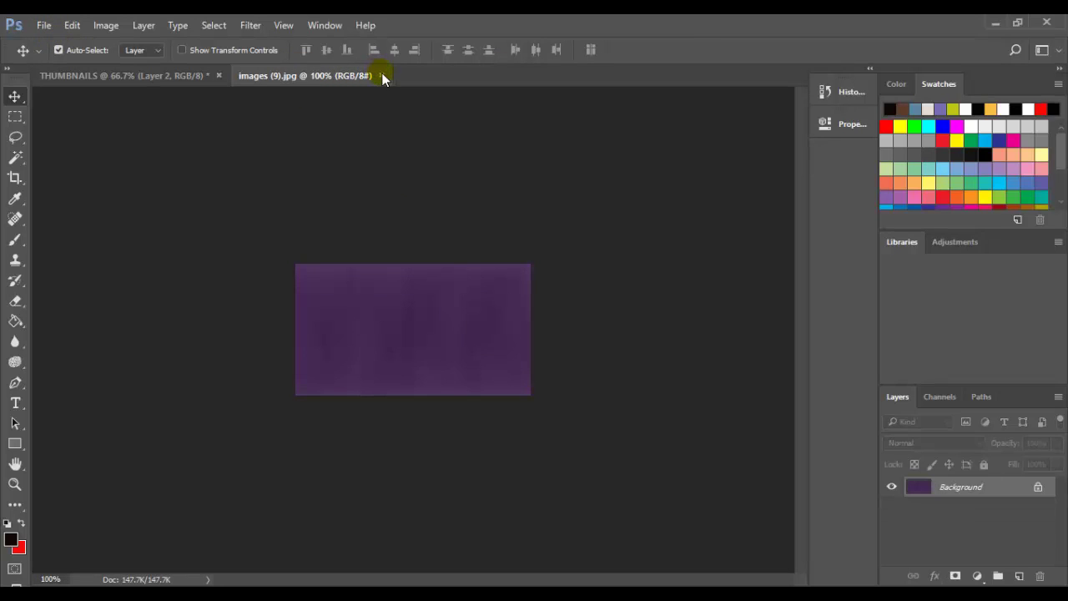
{"action": "left_click", "coordinate": [381, 76]}
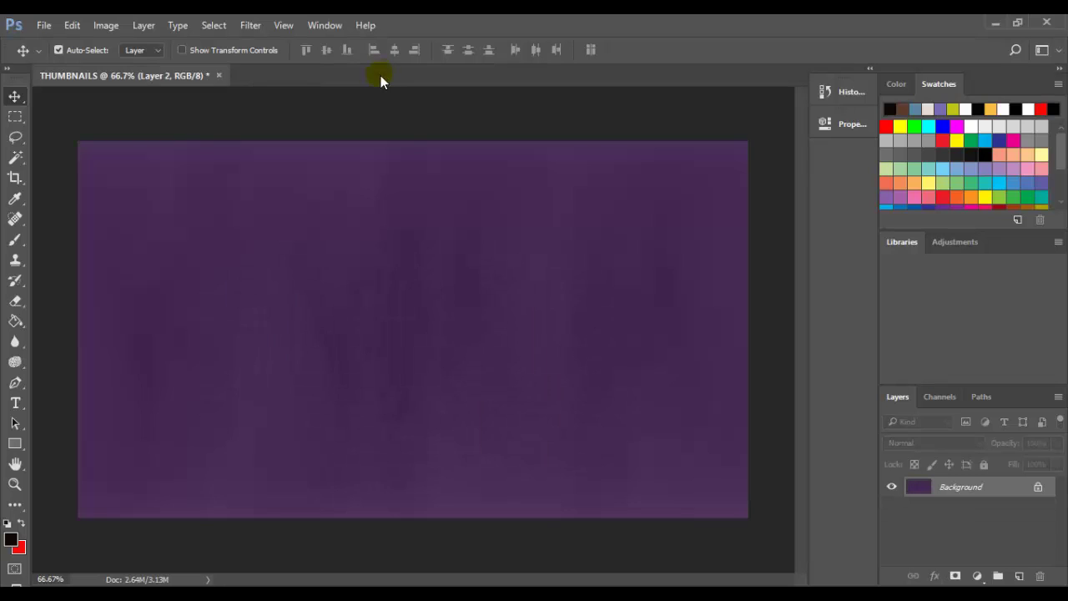
{"action": "left_click", "coordinate": [43, 25]}
{"action": "left_click", "coordinate": [58, 59]}
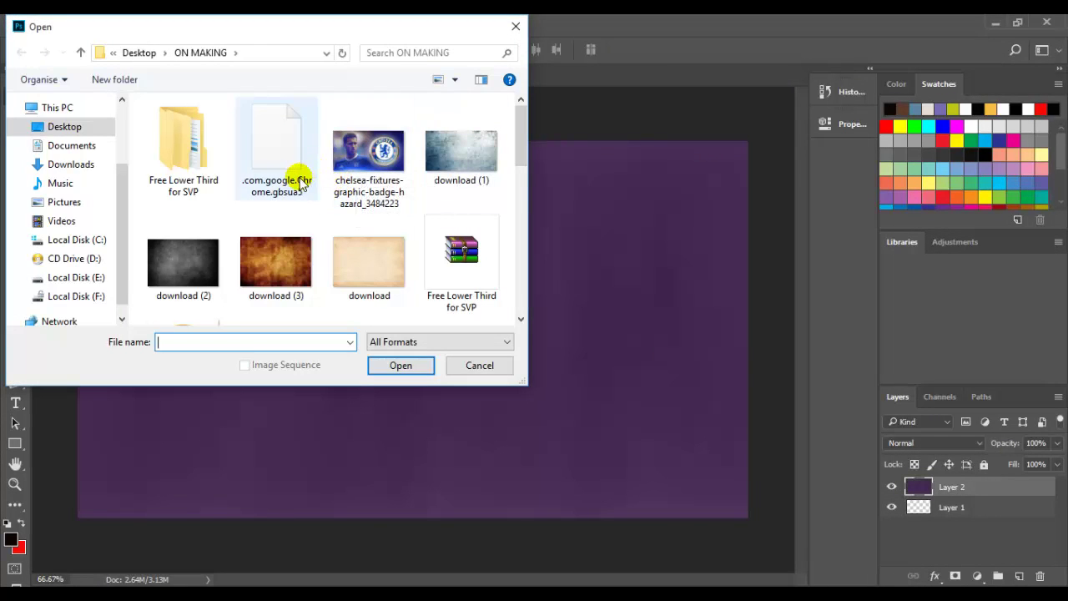
{"action": "scroll", "coordinate": [353, 209], "scroll_direction": "down", "scroll_amount": 2}
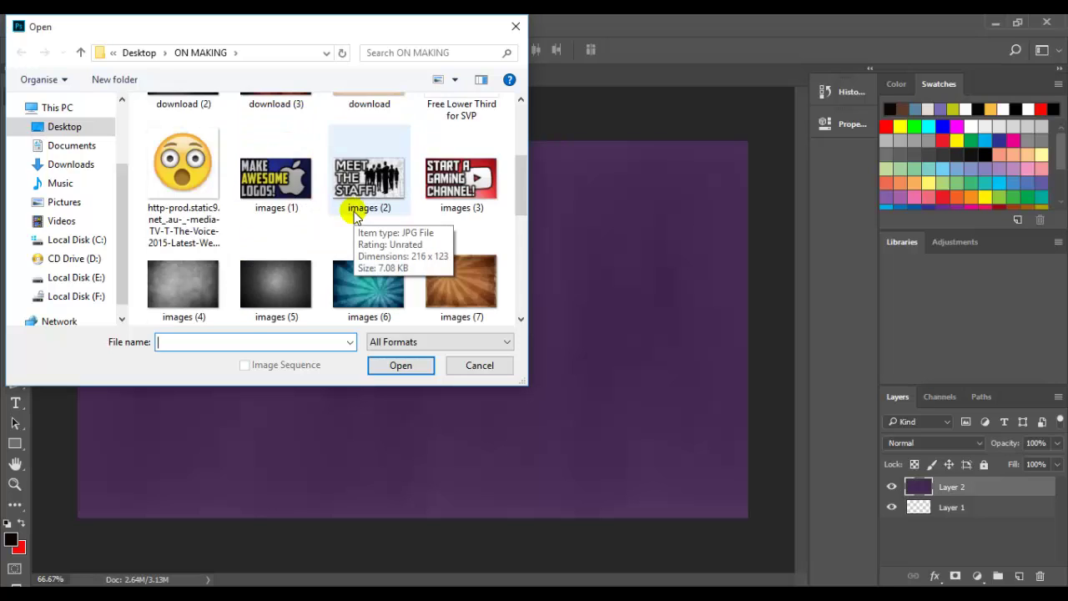
{"action": "scroll", "coordinate": [355, 215], "scroll_direction": "down", "scroll_amount": 2}
{"action": "scroll", "coordinate": [355, 215], "scroll_direction": "up", "scroll_amount": 4}
{"action": "scroll", "coordinate": [354, 215], "scroll_direction": "down", "scroll_amount": 5}
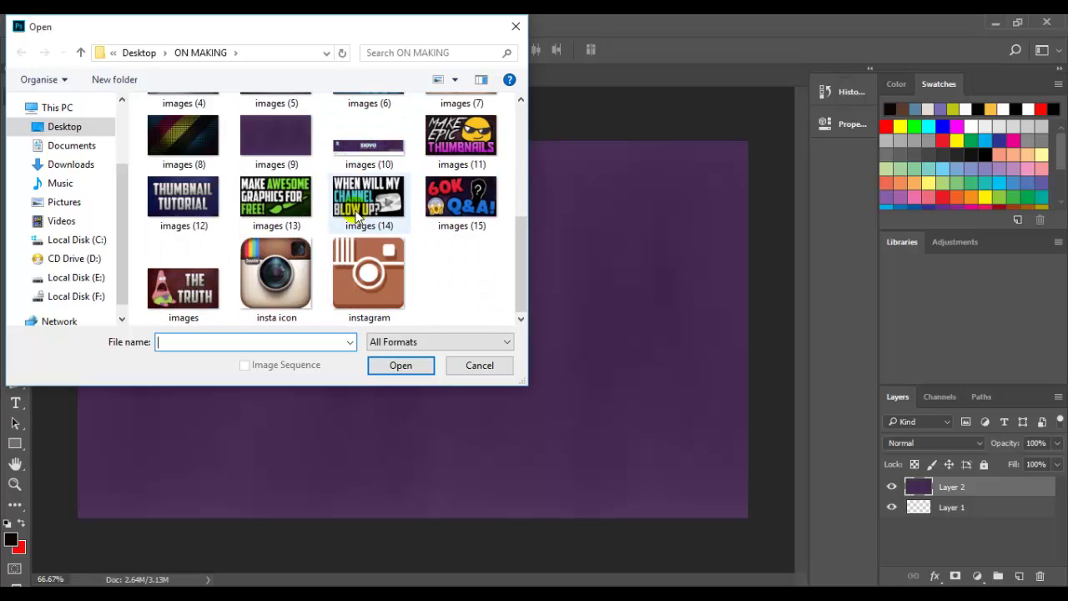
{"action": "left_click", "coordinate": [380, 277]}
{"action": "left_click", "coordinate": [278, 263]}
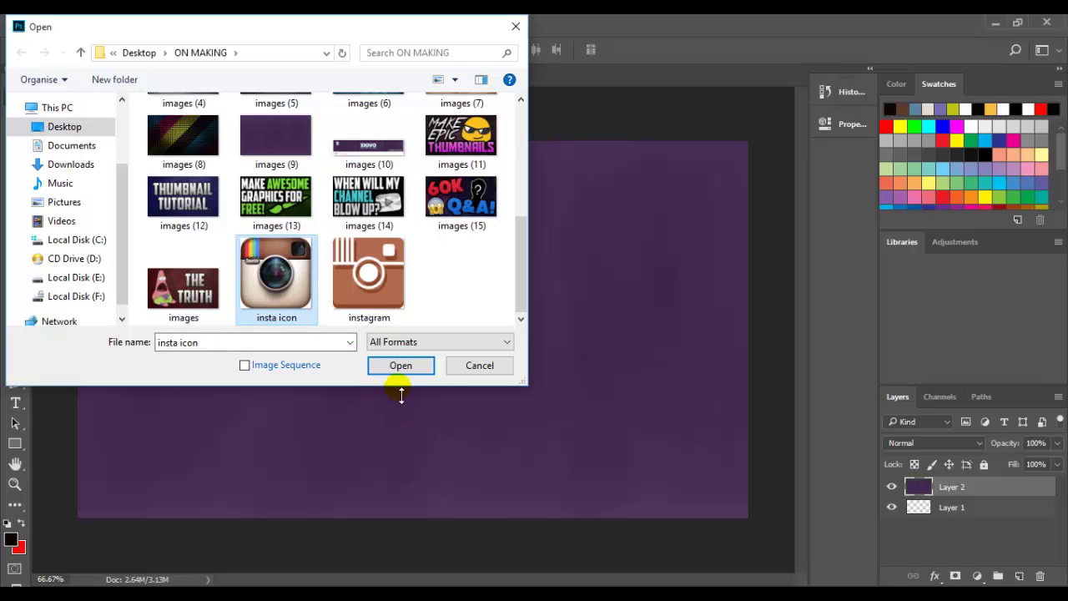
{"action": "left_click", "coordinate": [400, 367]}
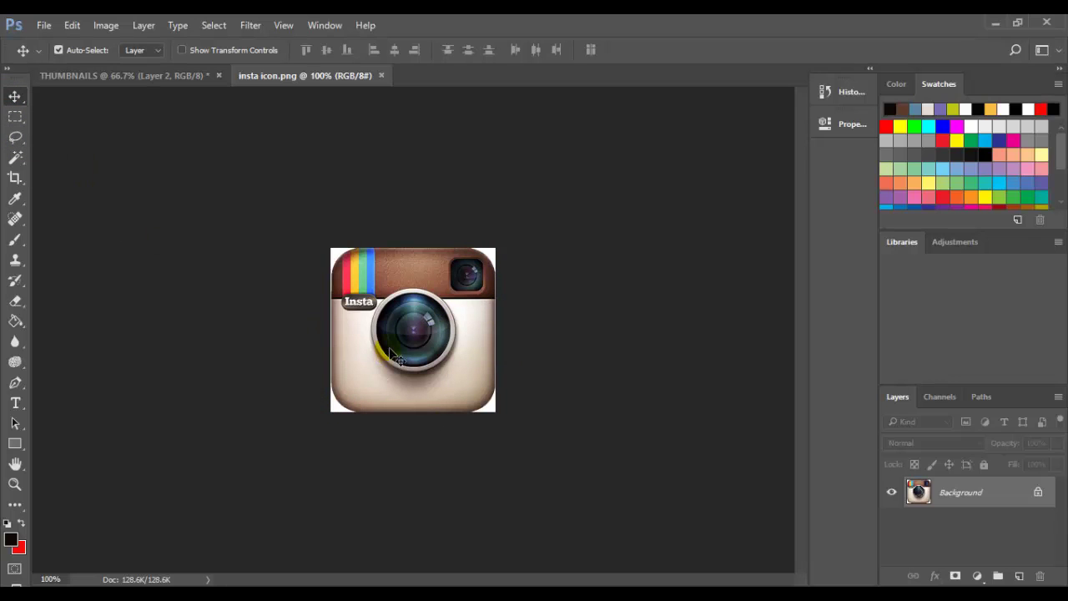
Step: Drop the icon into THUMBNAILS, delete that layer, and return to the insta icon.png tab
{"action": "left_click_drag", "start_coordinate": [398, 342], "coordinate": [427, 256]}
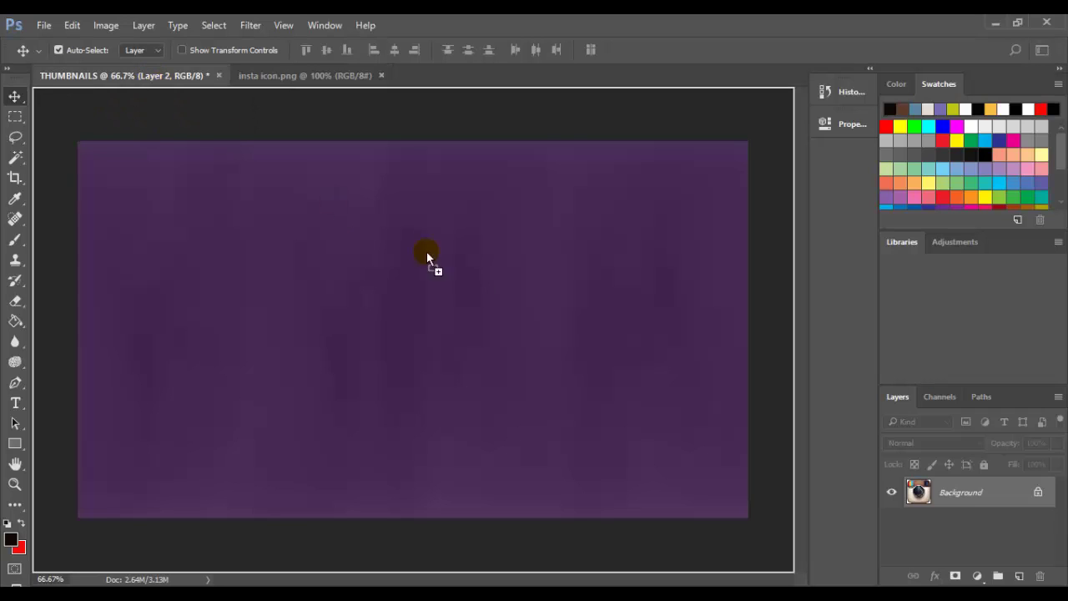
{"action": "left_click_drag", "start_coordinate": [495, 287], "coordinate": [500, 286]}
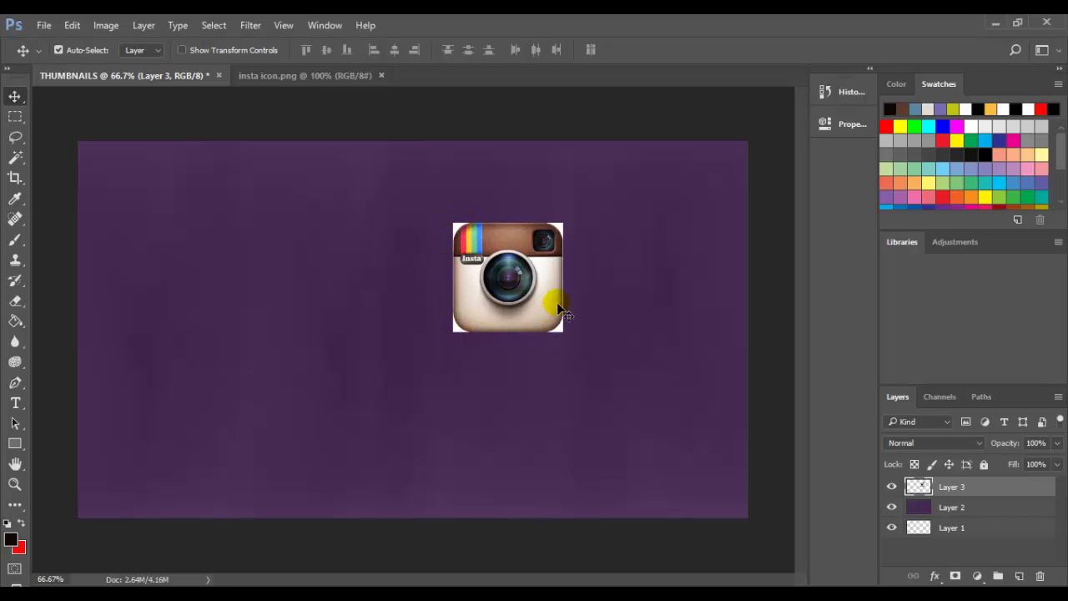
{"action": "key", "text": "ctrl"}
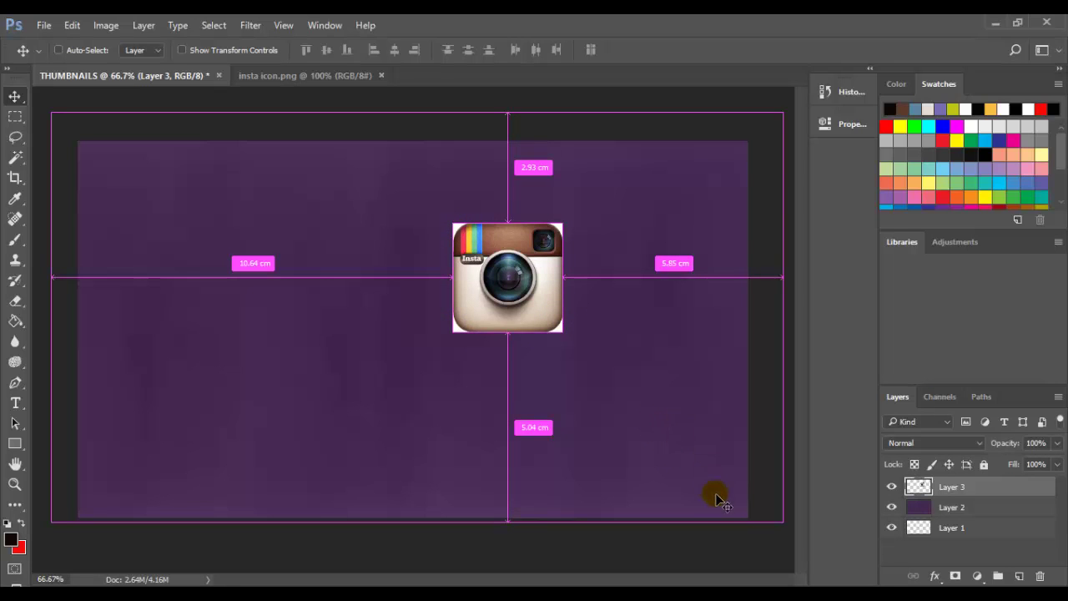
{"action": "key", "text": "Delete"}
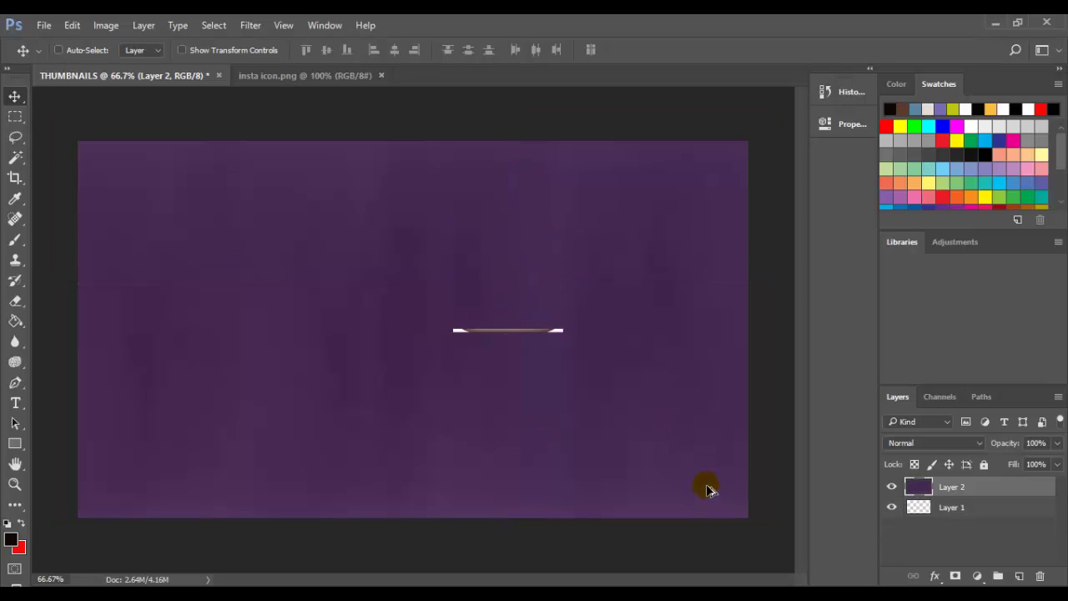
{"action": "left_click", "coordinate": [323, 76]}
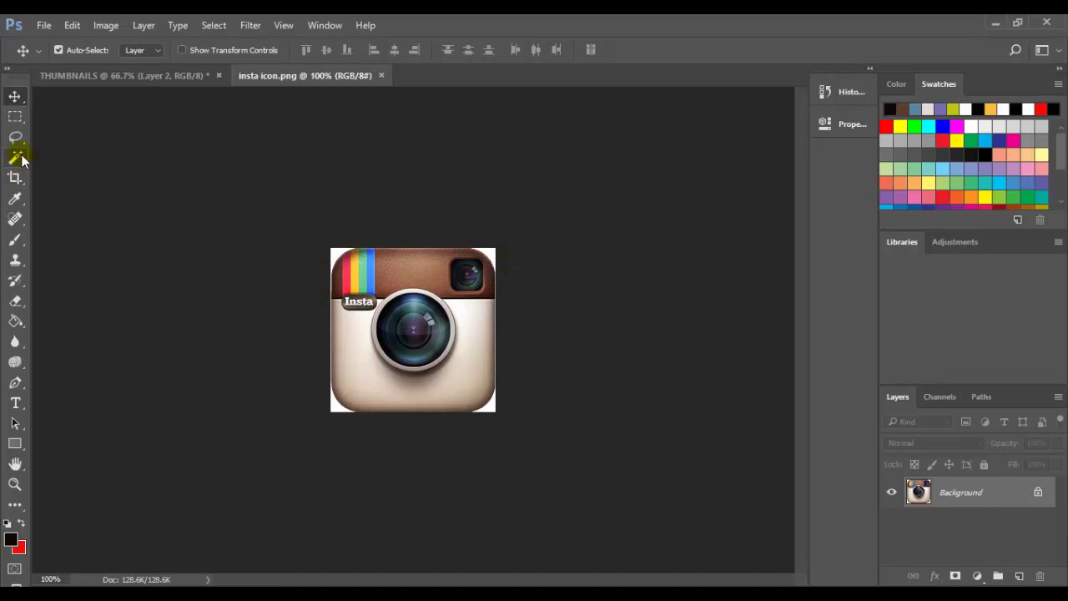
Step: Select the white corners around the camera icon with the Magic Wand
{"action": "left_click_drag", "start_coordinate": [22, 158], "coordinate": [69, 178]}
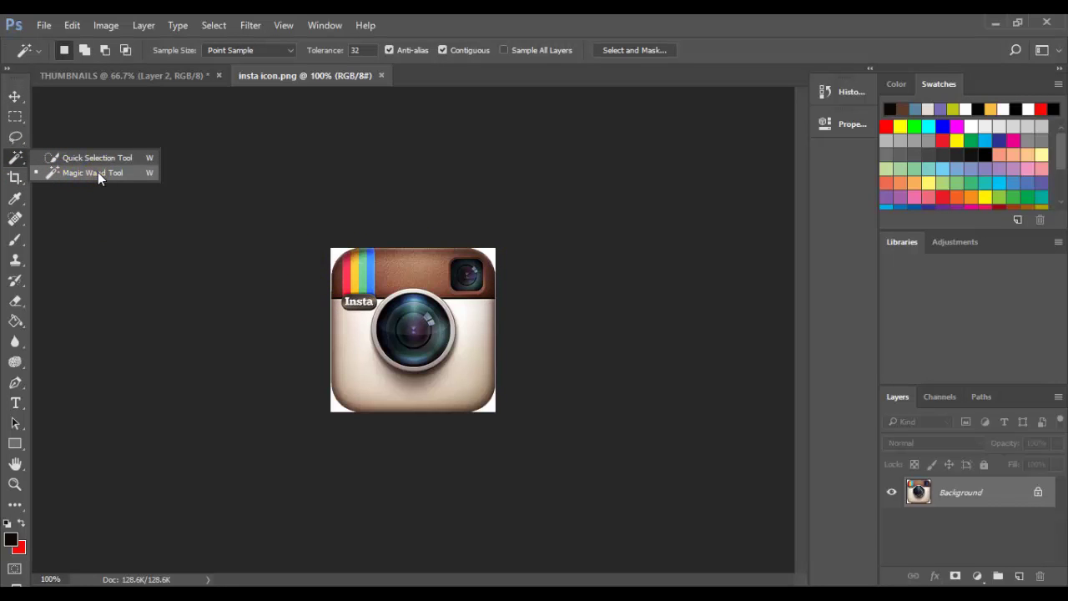
{"action": "left_click", "coordinate": [97, 172]}
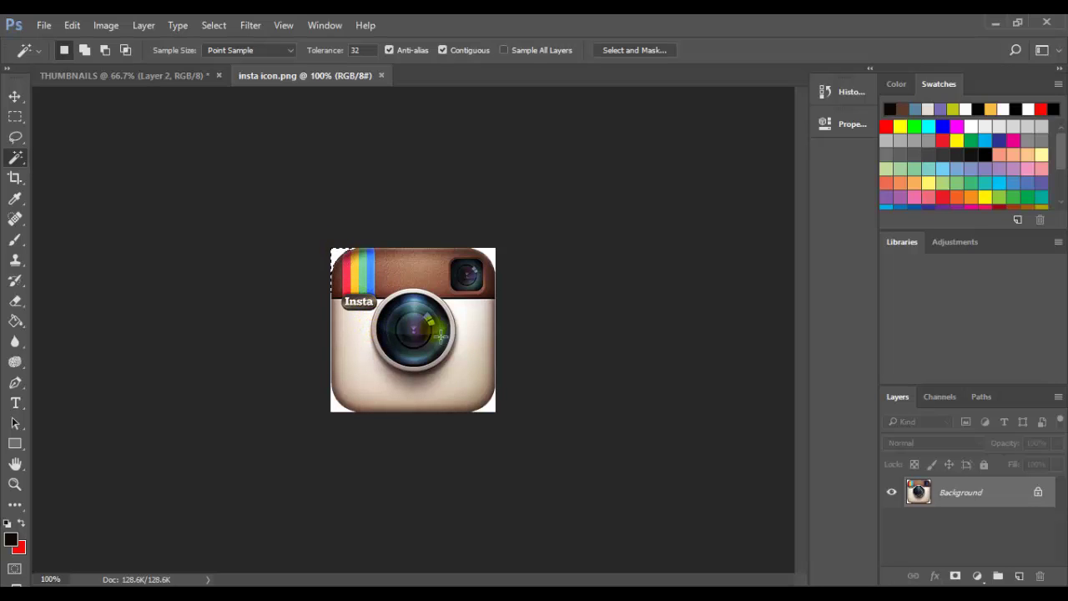
{"action": "left_click", "coordinate": [489, 252], "text": "shift"}
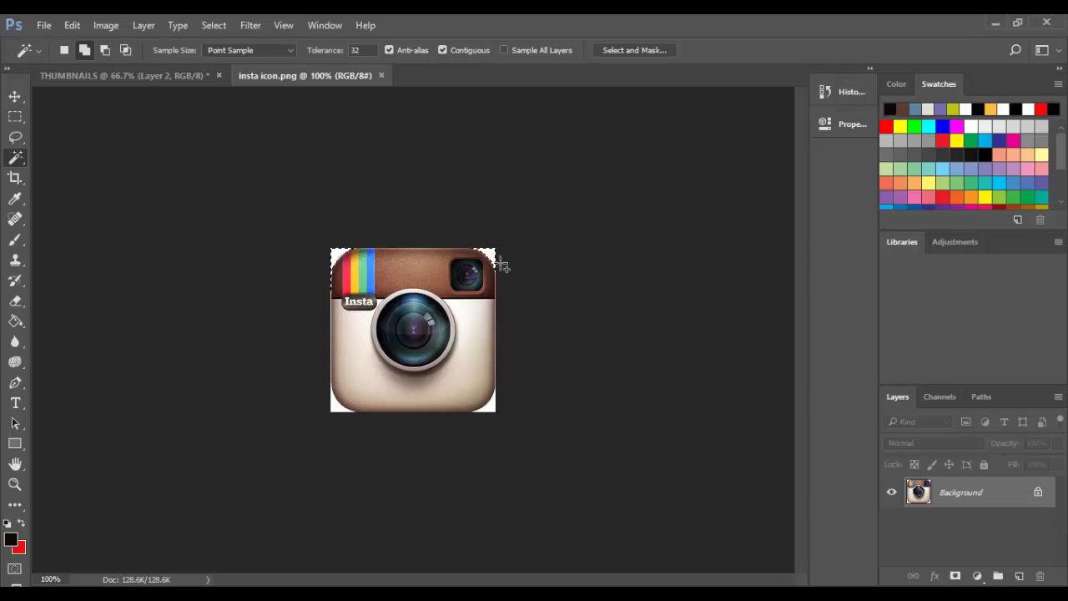
{"action": "left_click", "coordinate": [492, 407], "text": "shift"}
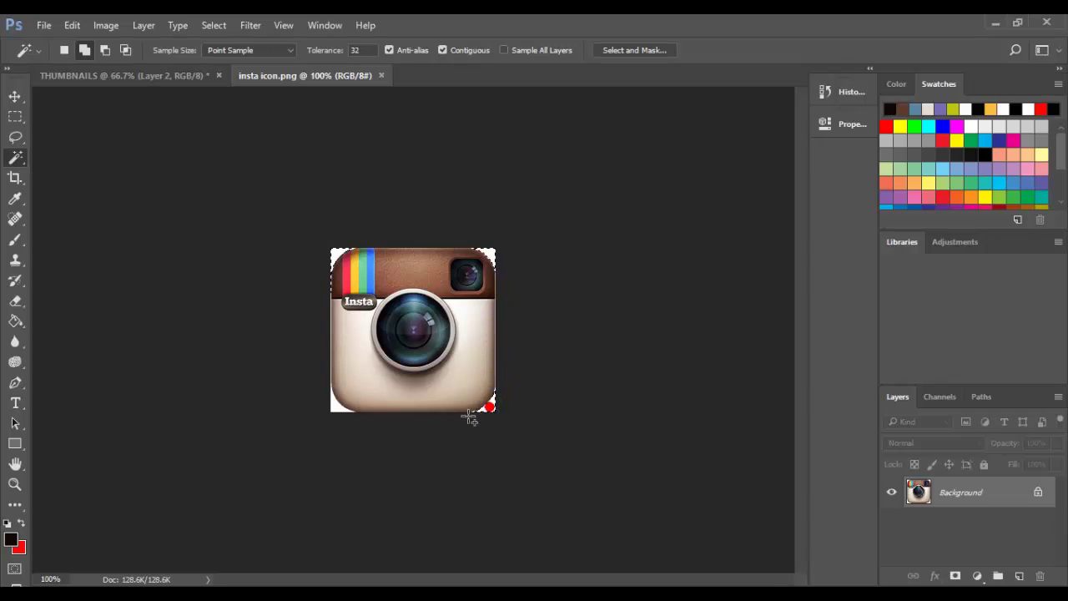
{"action": "left_click", "coordinate": [337, 407], "text": "shift"}
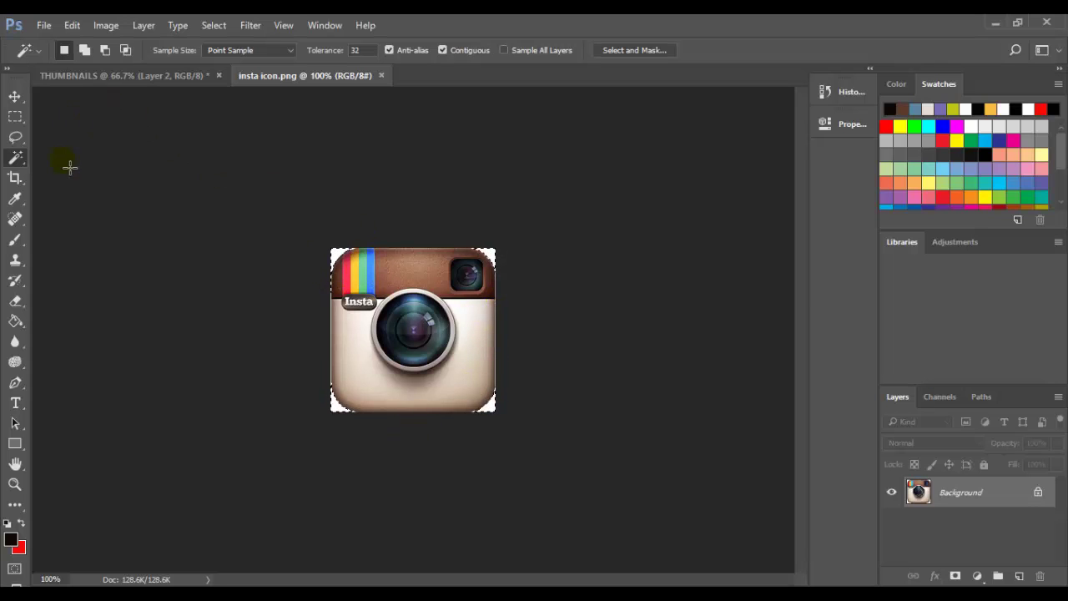
Step: Invert the selection, add a layer mask, and apply it to make the corners transparent
{"action": "left_click", "coordinate": [212, 26]}
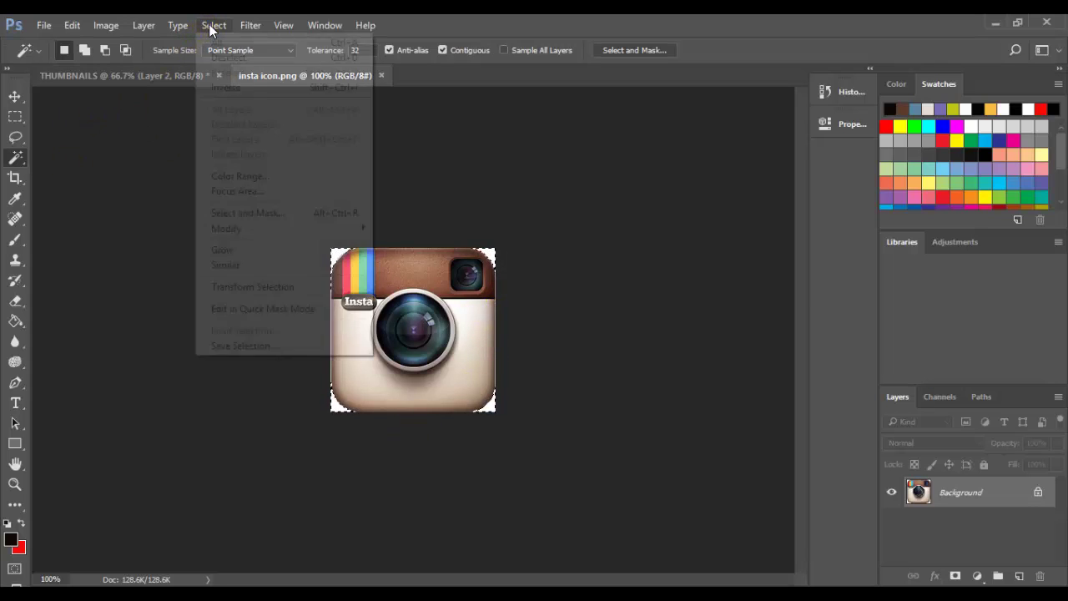
{"action": "left_click", "coordinate": [226, 89]}
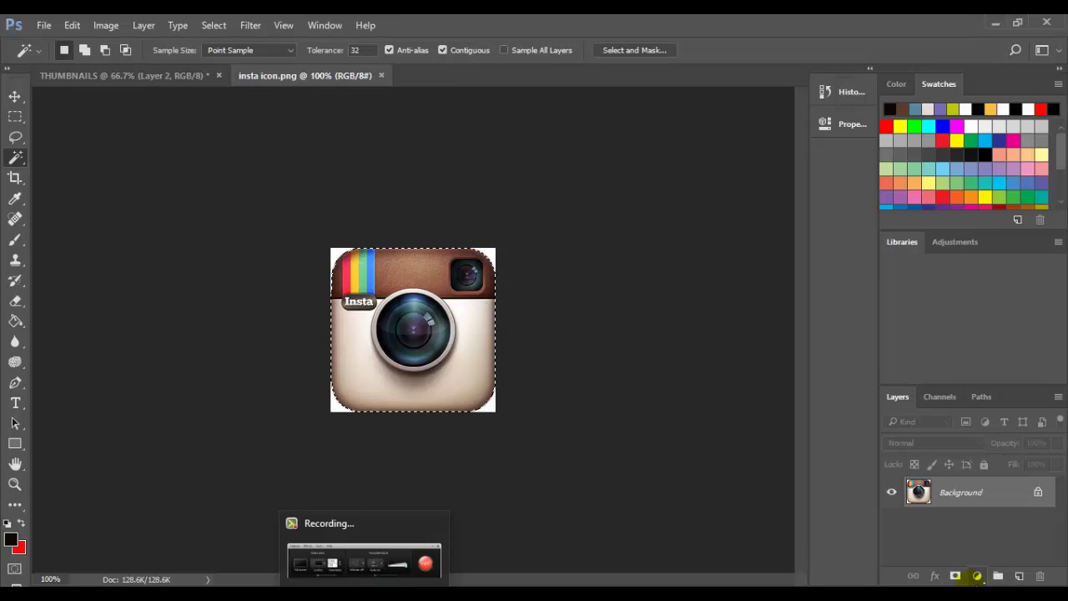
{"action": "left_click", "coordinate": [955, 576]}
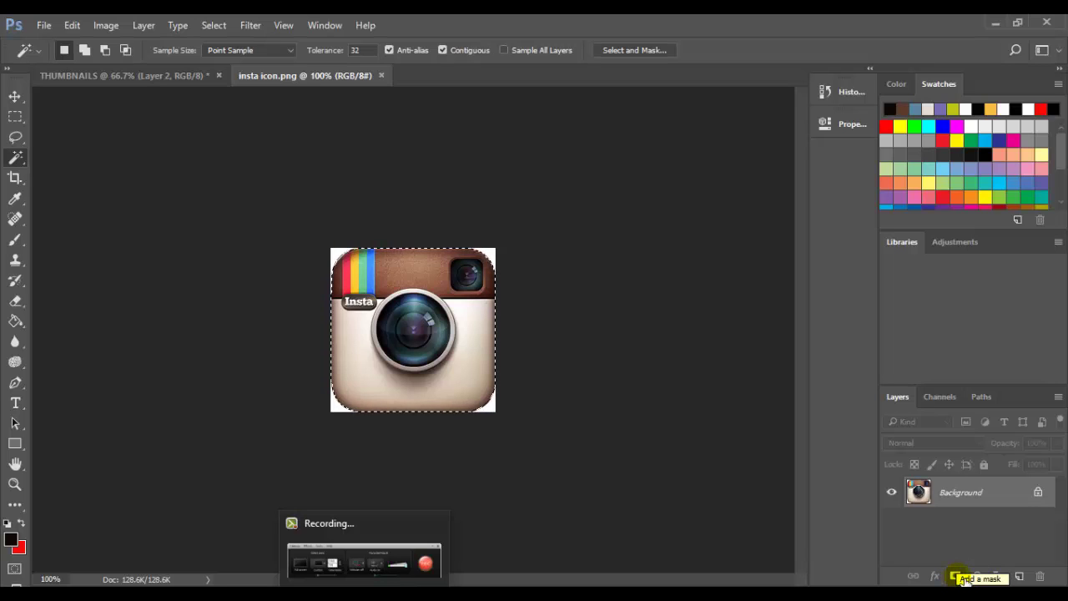
{"action": "left_click", "coordinate": [964, 579]}
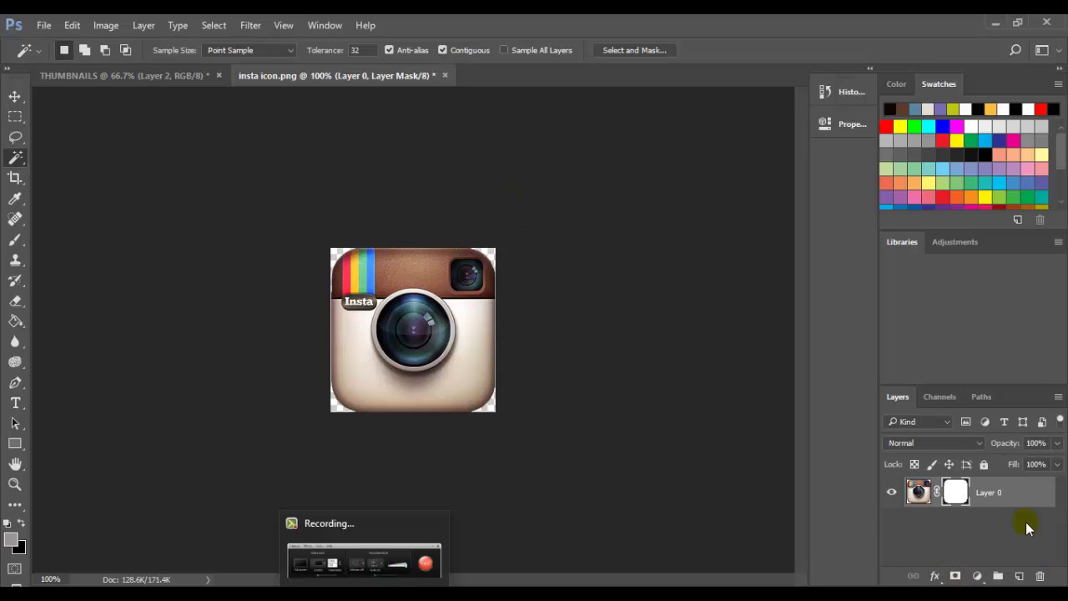
{"action": "right_click", "coordinate": [958, 492]}
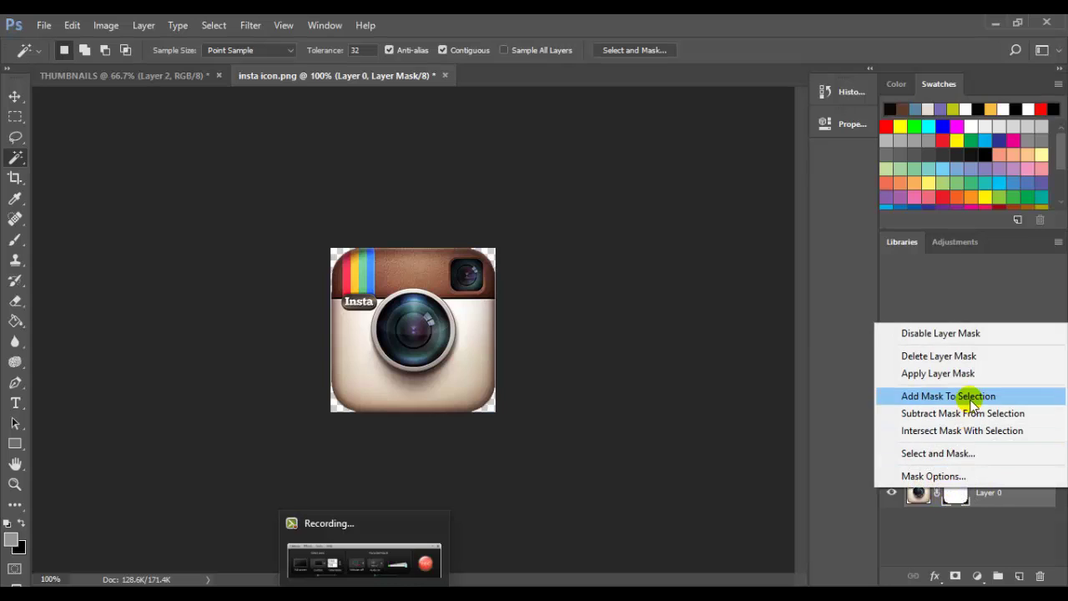
{"action": "left_click", "coordinate": [968, 373]}
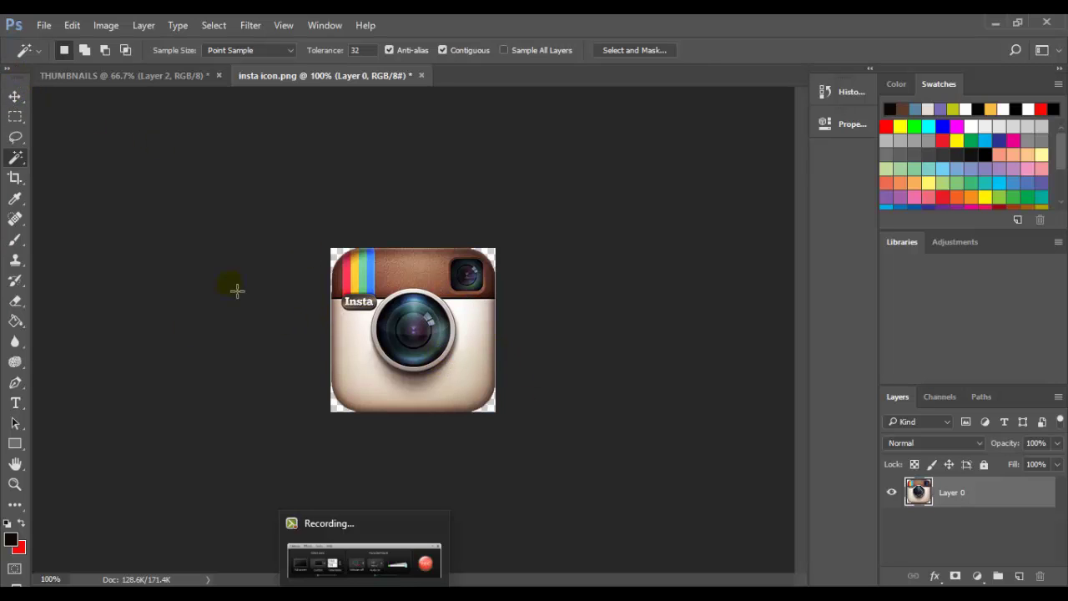
Step: Drag the cleaned icon onto the THUMBNAILS canvas and position it near the top right
{"action": "left_click", "coordinate": [13, 94]}
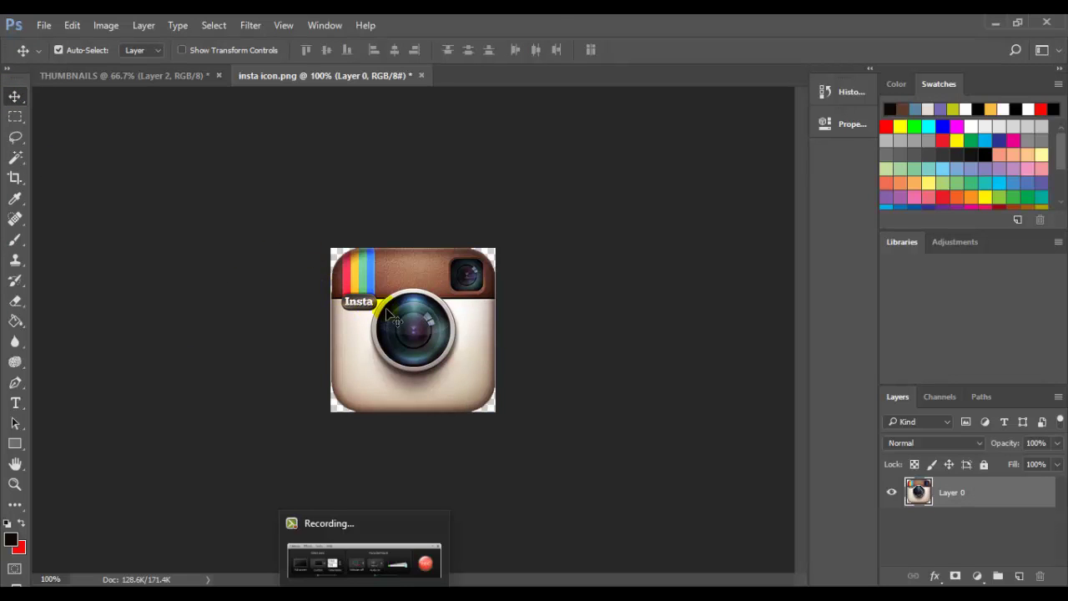
{"action": "left_click_drag", "start_coordinate": [406, 319], "coordinate": [204, 149]}
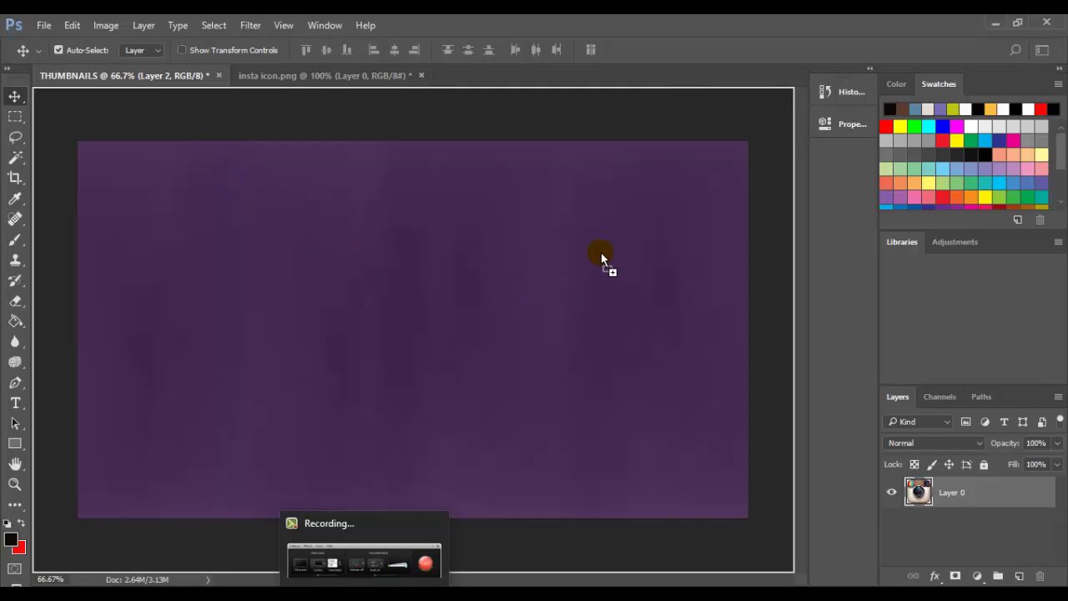
{"action": "left_click_drag", "start_coordinate": [561, 209], "coordinate": [563, 210]}
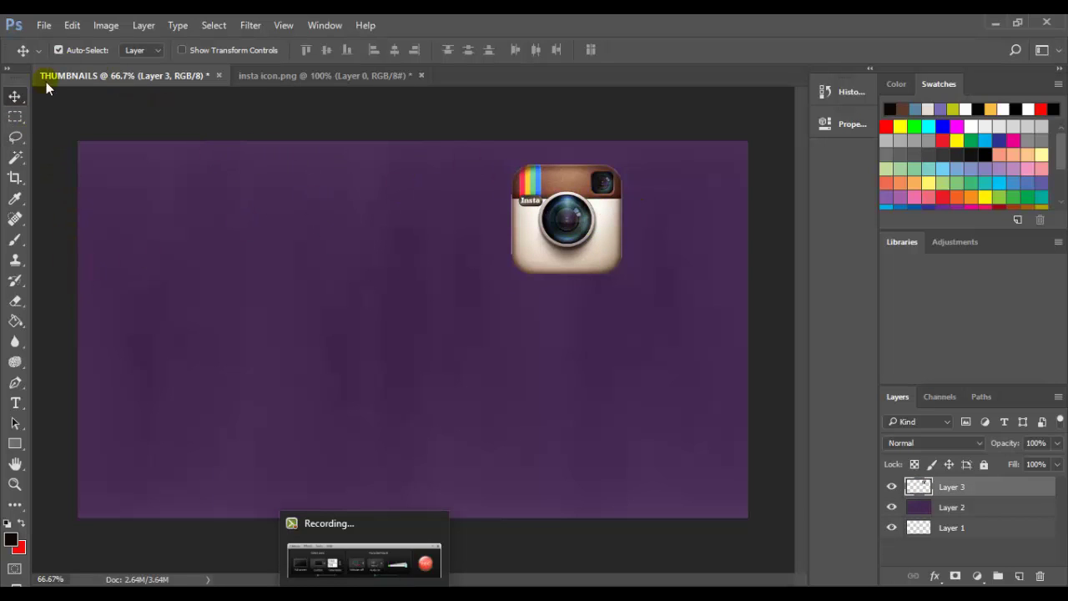
{"action": "left_click", "coordinate": [11, 98]}
{"action": "mouse_move", "coordinate": [567, 222]}
{"action": "left_mouse_down"}
{"action": "mouse_move", "coordinate": [625, 212]}
{"action": "mouse_move", "coordinate": [580, 229]}
{"action": "left_mouse_up"}
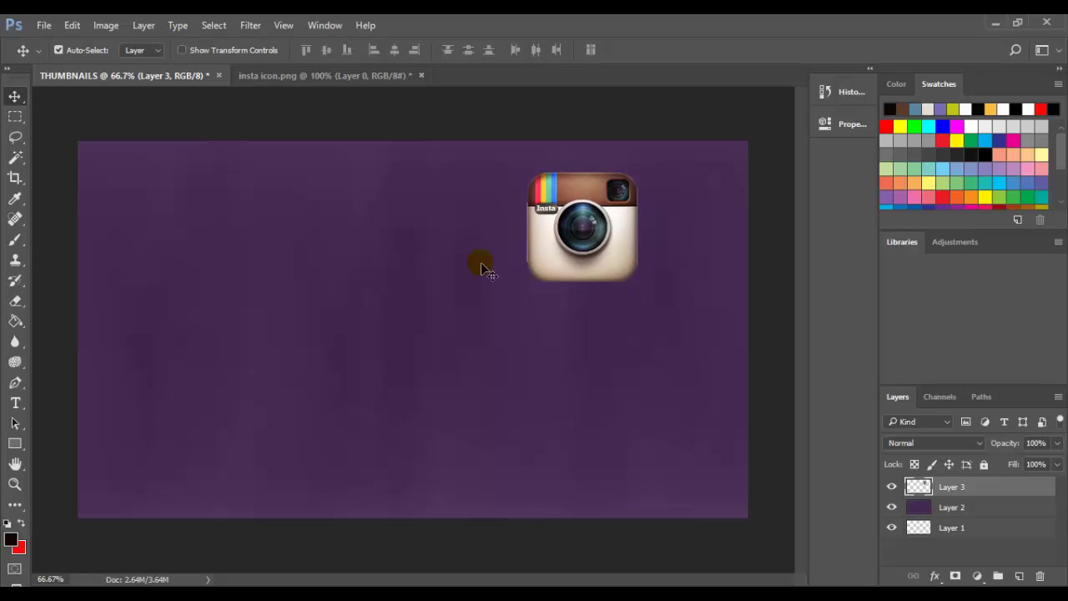
Step: Type black GET text below the icon, commit it, and duplicate it as GET copy
{"action": "left_click", "coordinate": [15, 403]}
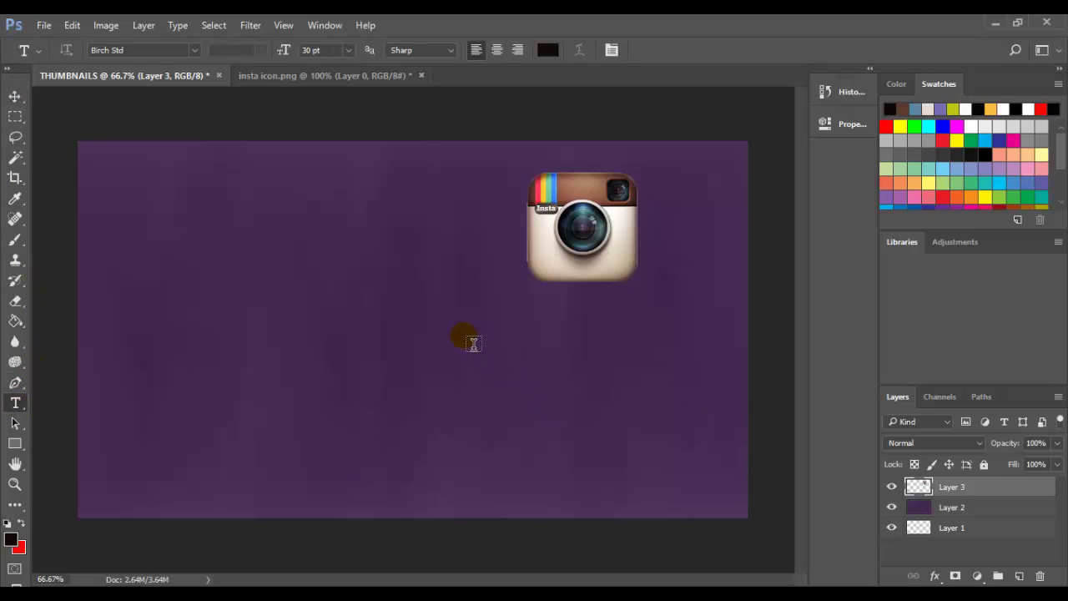
{"action": "left_click", "coordinate": [473, 349]}
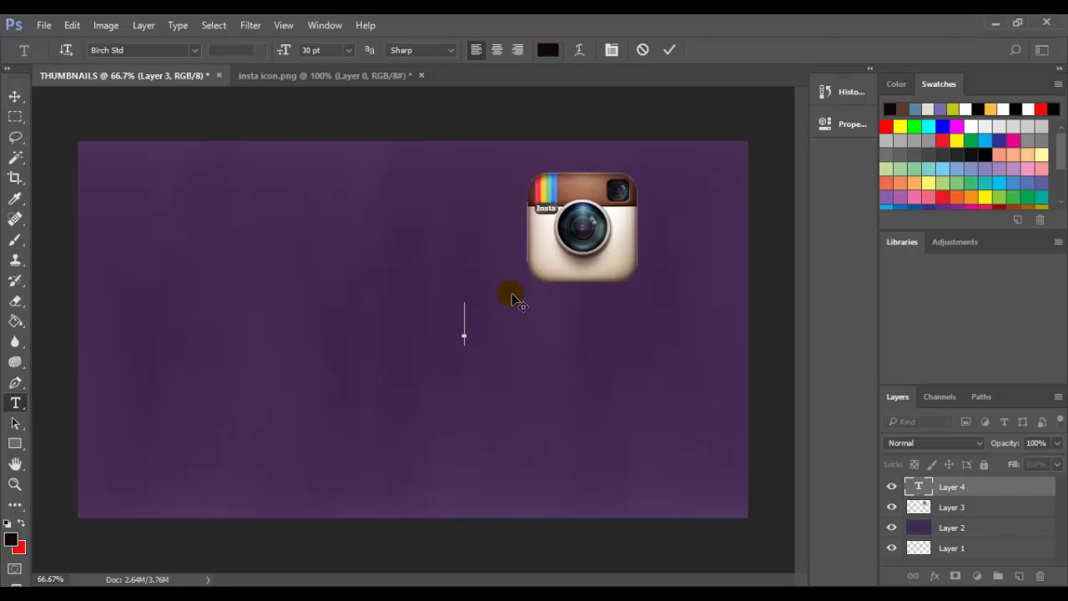
{"action": "type", "text": "GET"}
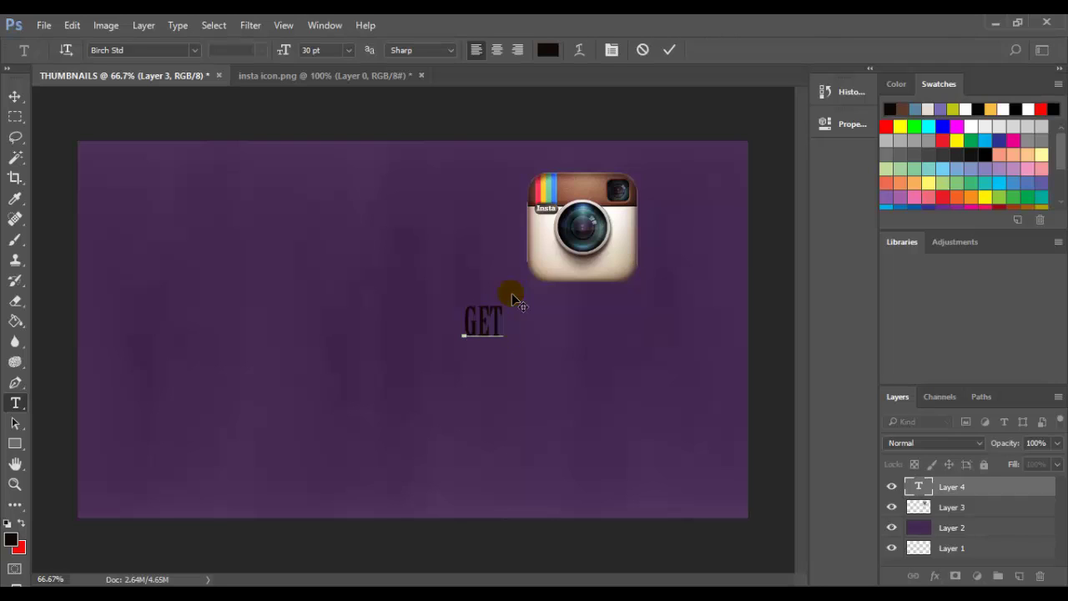
{"action": "type", "text": " I"}
{"action": "type", "text": "00K"}
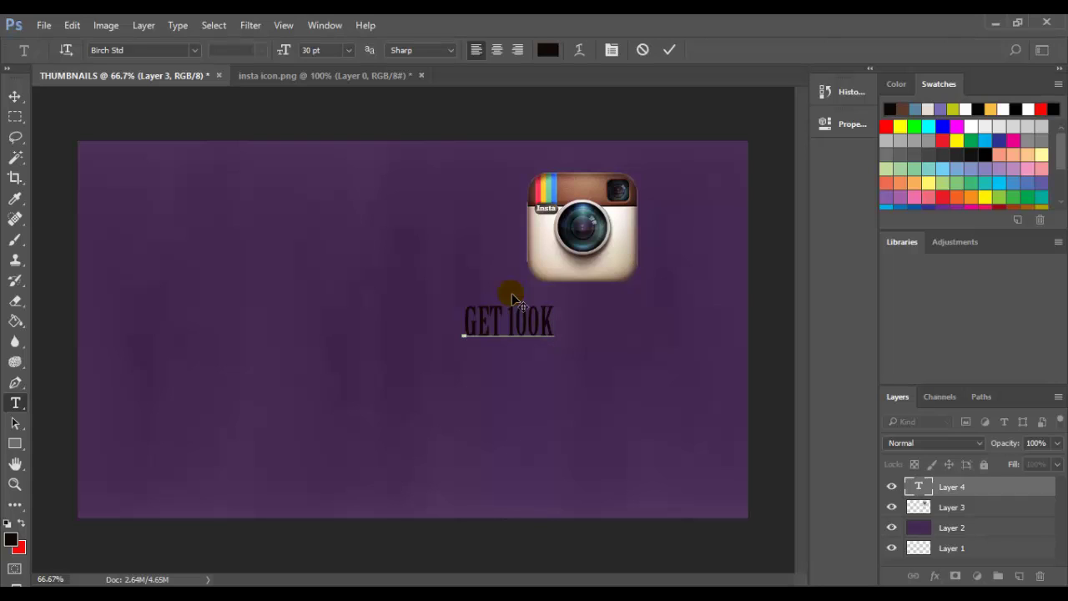
{"action": "key", "text": "BackSpace"}
{"action": "key", "text": "BackSpace"}
{"action": "key", "text": "BackSpace"}
{"action": "key", "text": "BackSpace"}
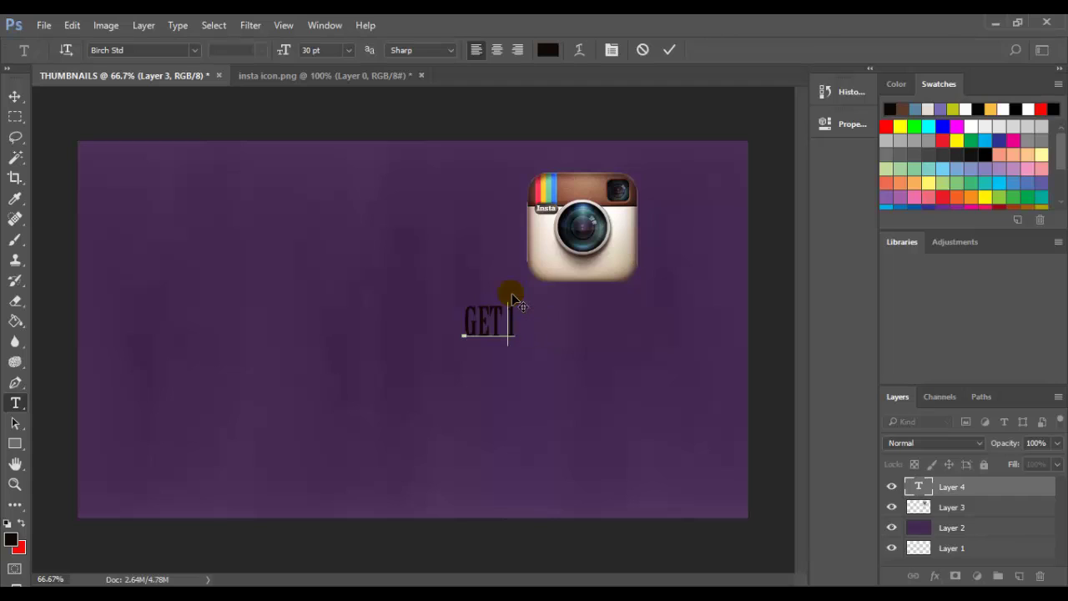
{"action": "key", "text": "BackSpace"}
{"action": "left_click", "coordinate": [667, 51]}
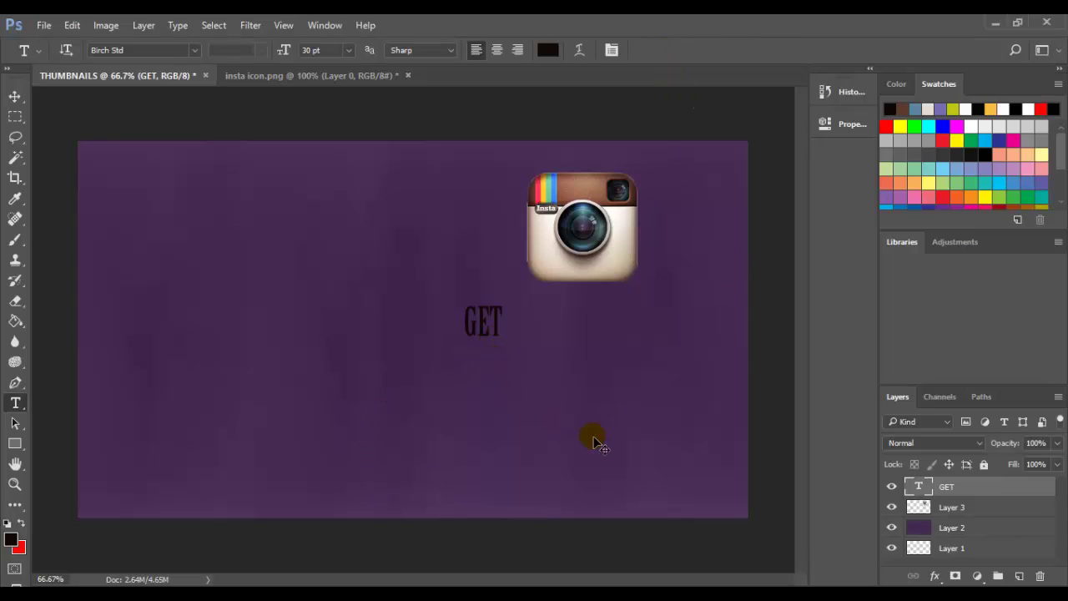
{"action": "key", "text": "ctrl+j"}
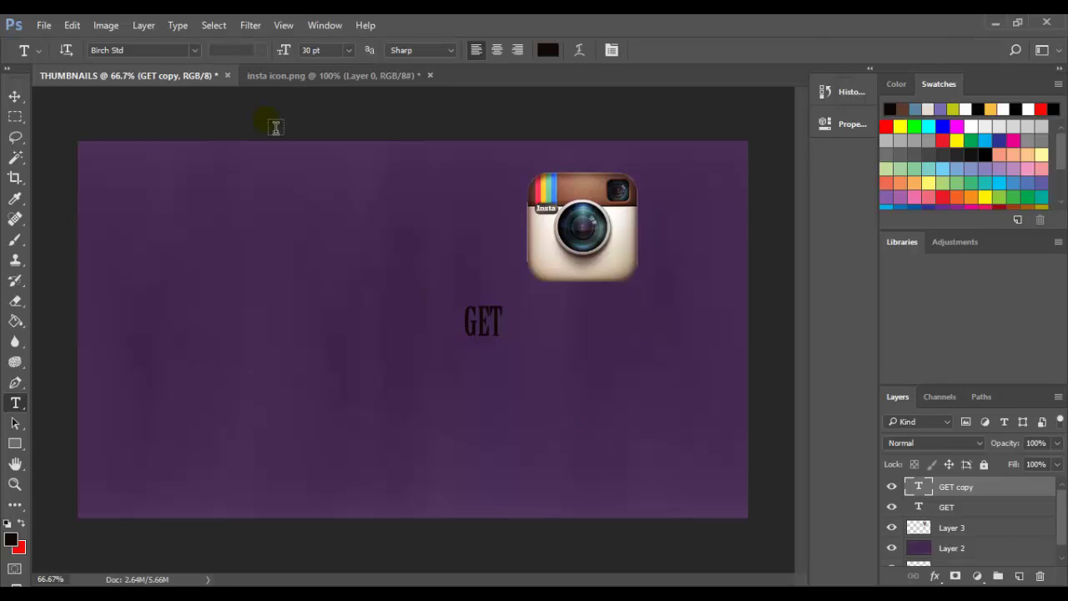
Step: Nudge the GET copy down and change its text to 100K
{"action": "left_click", "coordinate": [14, 97]}
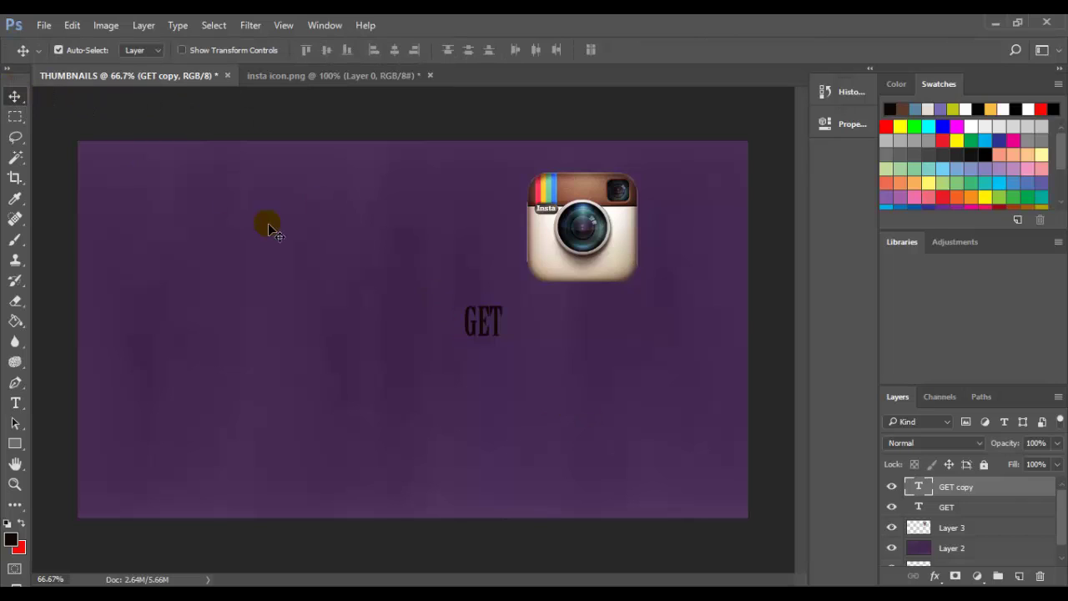
{"action": "key", "text": "Down"}
{"action": "key", "text": "Down"}
{"action": "key", "text": "Down"}
{"action": "key", "text": "Down"}
{"action": "key", "text": "Down"}
{"action": "key", "text": "Down"}
{"action": "key", "text": "Down"}
{"action": "key", "text": "Down"}
{"action": "key", "text": "Down"}
{"action": "key", "text": "Down"}
{"action": "key", "text": "Down"}
{"action": "key", "text": "Down"}
{"action": "key", "text": "Down"}
{"action": "key", "text": "Down"}
{"action": "key", "text": "Down"}
{"action": "key", "text": "Down"}
{"action": "key", "text": "Down"}
{"action": "key", "text": "Down"}
{"action": "key", "text": "Down"}
{"action": "key", "text": "Down"}
{"action": "key", "text": "Down"}
{"action": "key", "text": "Down"}
{"action": "key", "text": "Down"}
{"action": "key", "text": "Down"}
{"action": "key", "text": "Down"}
{"action": "key", "text": "Down"}
{"action": "key", "text": "Down"}
{"action": "key", "text": "Down"}
{"action": "key", "text": "Down"}
{"action": "key", "text": "Down"}
{"action": "key", "text": "Down"}
{"action": "key", "text": "Down"}
{"action": "key", "text": "Down"}
{"action": "key", "text": "Down"}
{"action": "key", "text": "Down"}
{"action": "key", "text": "Down"}
{"action": "key", "text": "Down"}
{"action": "key", "text": "Down"}
{"action": "key", "text": "Down"}
{"action": "key", "text": "Down"}
{"action": "key", "text": "Down"}
{"action": "key", "text": "Down"}
{"action": "key", "text": "Down"}
{"action": "key", "text": "Down"}
{"action": "key", "text": "Down"}
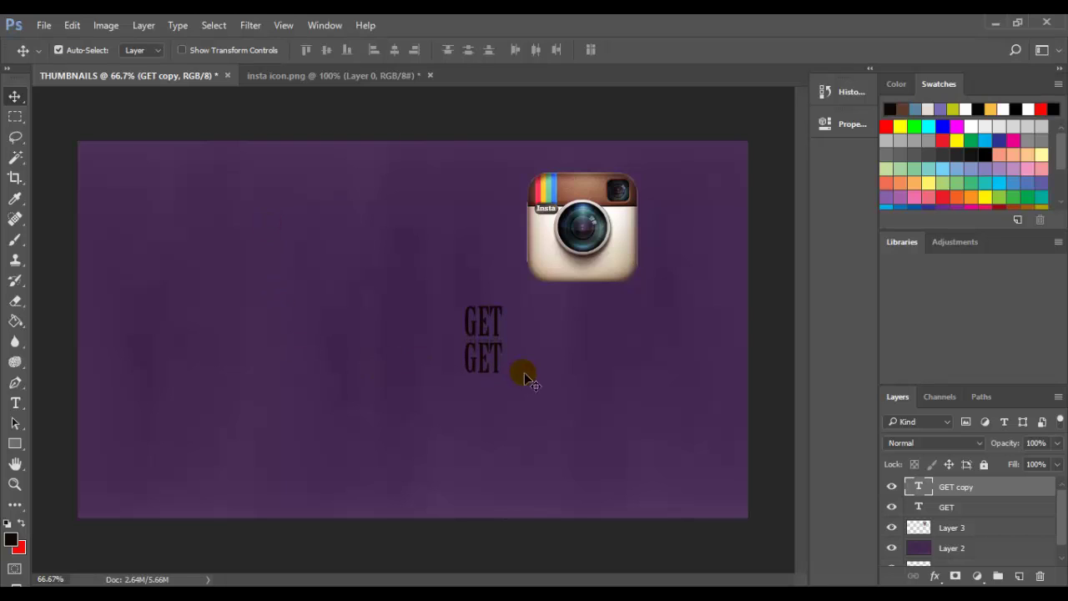
{"action": "left_click", "coordinate": [15, 403]}
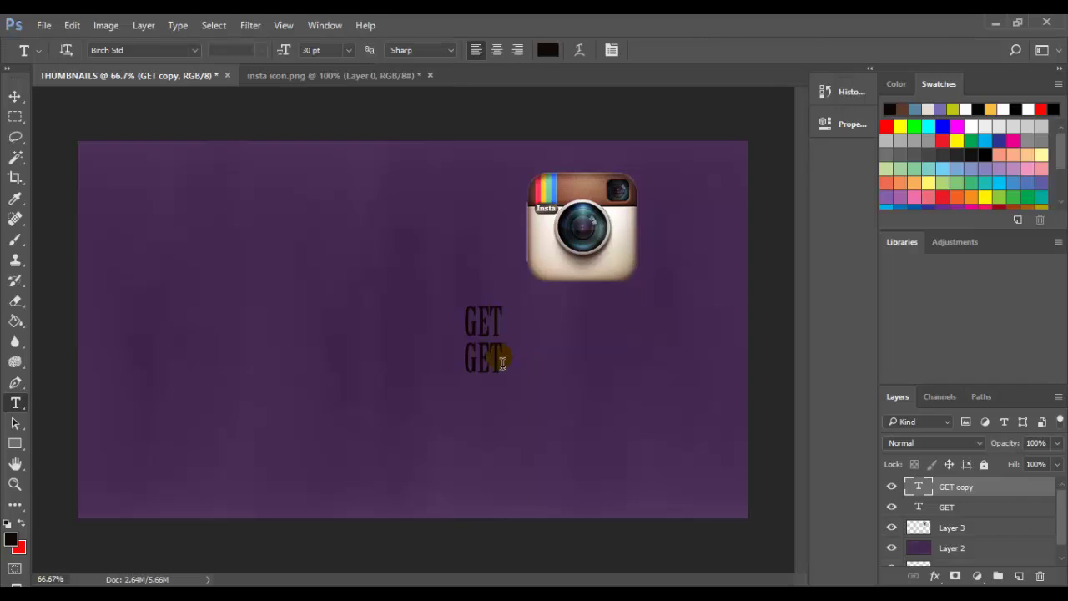
{"action": "left_click", "coordinate": [502, 360]}
{"action": "key", "text": "BackSpace"}
{"action": "key", "text": "BackSpace"}
{"action": "key", "text": "BackSpace"}
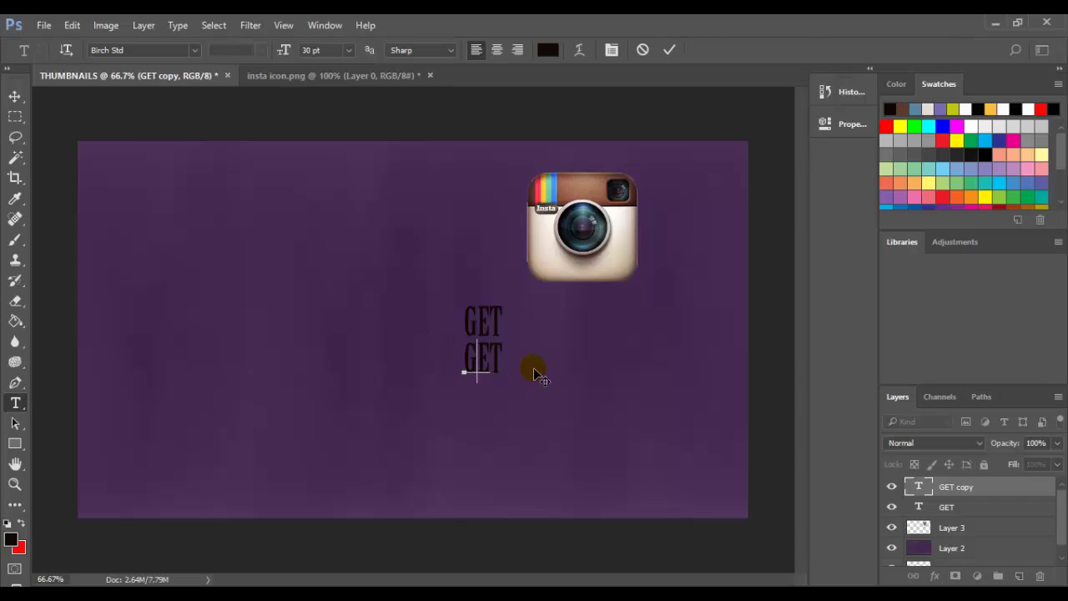
{"action": "type", "text": "100"}
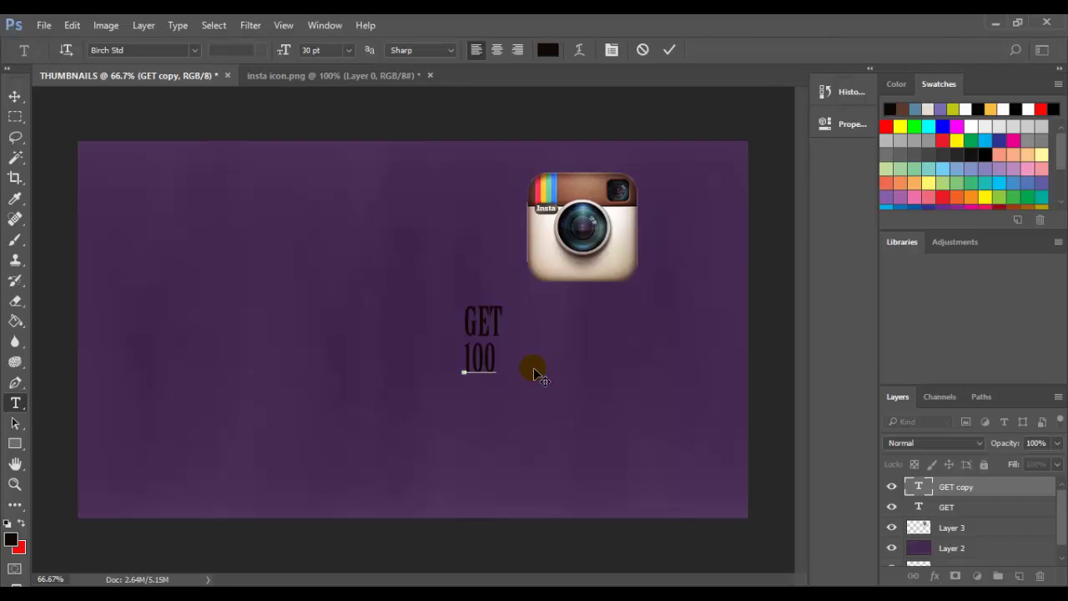
{"action": "type", "text": "K"}
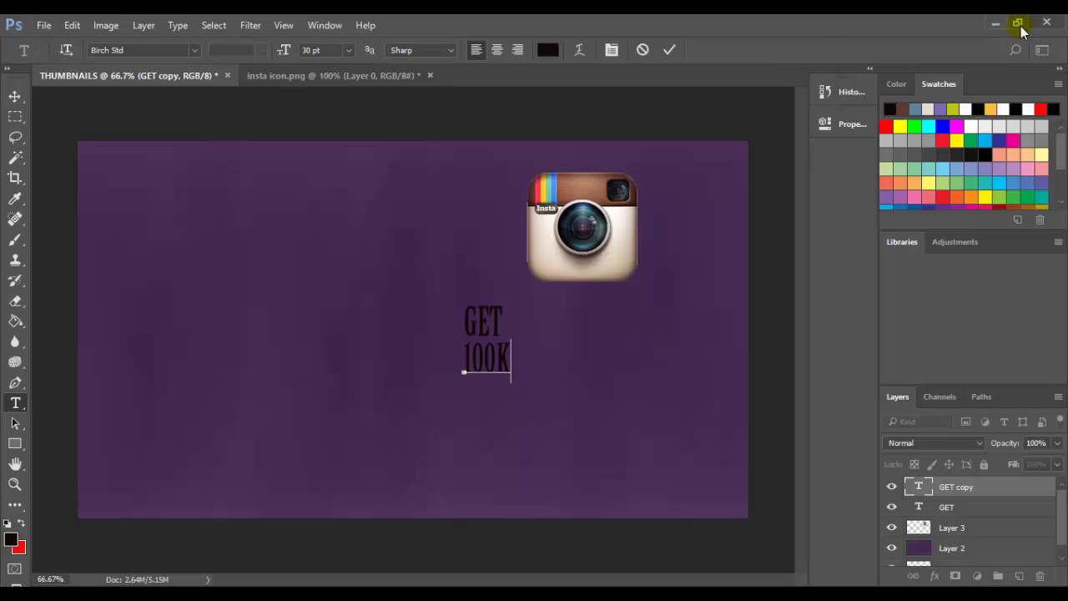
{"action": "left_click", "coordinate": [670, 50]}
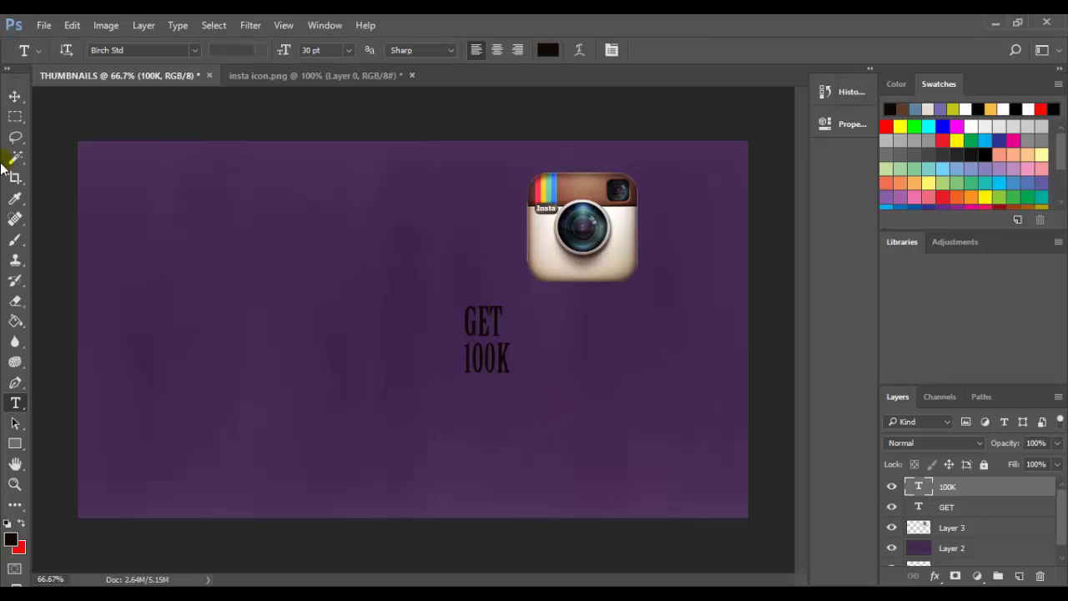
Step: Centre the 100K line directly under GET with arrow-key nudges
{"action": "left_click", "coordinate": [13, 95]}
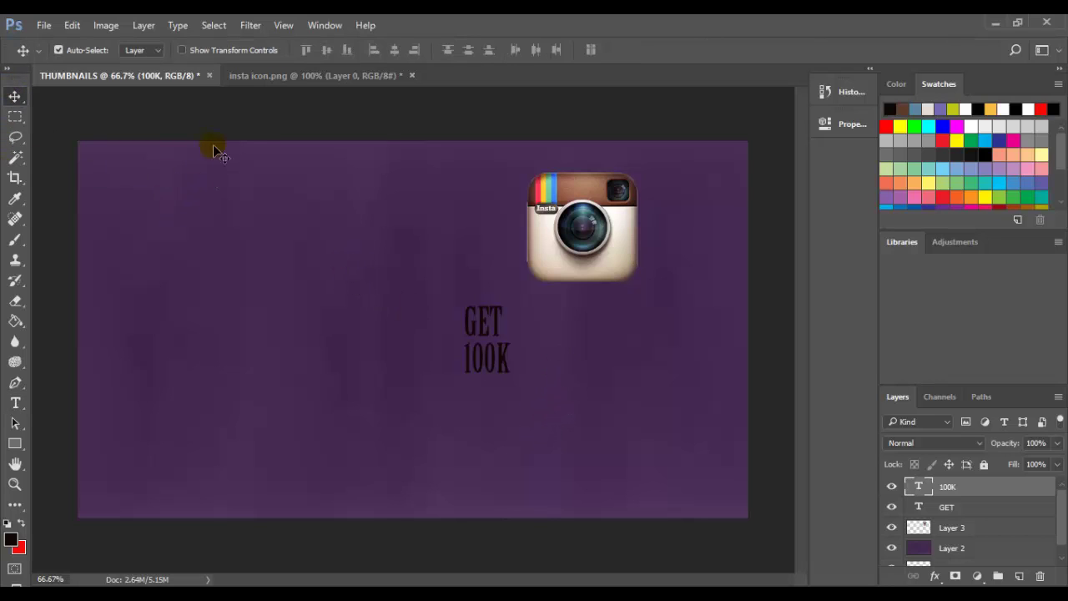
{"action": "key", "text": "Left"}
{"action": "key", "text": "Left"}
{"action": "key", "text": "Left"}
{"action": "key", "text": "Left"}
{"action": "key", "text": "Left"}
{"action": "key", "text": "Left"}
{"action": "key", "text": "Left"}
{"action": "key", "text": "Left"}
{"action": "key", "text": "Left"}
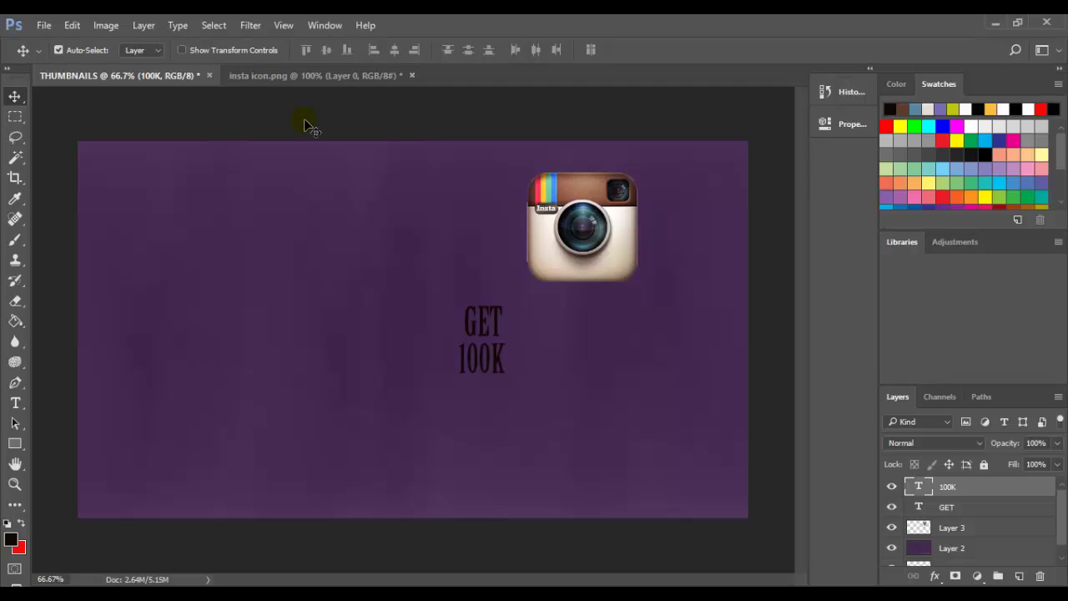
{"action": "key", "text": "Right"}
{"action": "key", "text": "Right"}
{"action": "key", "text": "Right"}
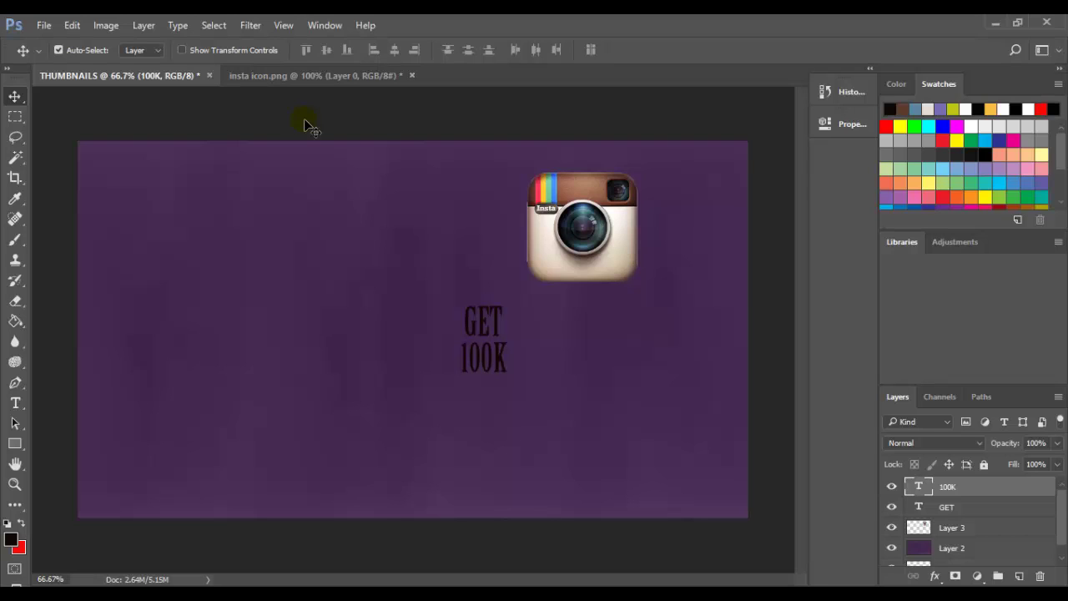
{"action": "key", "text": "Right"}
{"action": "key", "text": "Left"}
{"action": "key", "text": "Left"}
{"action": "key", "text": "Left"}
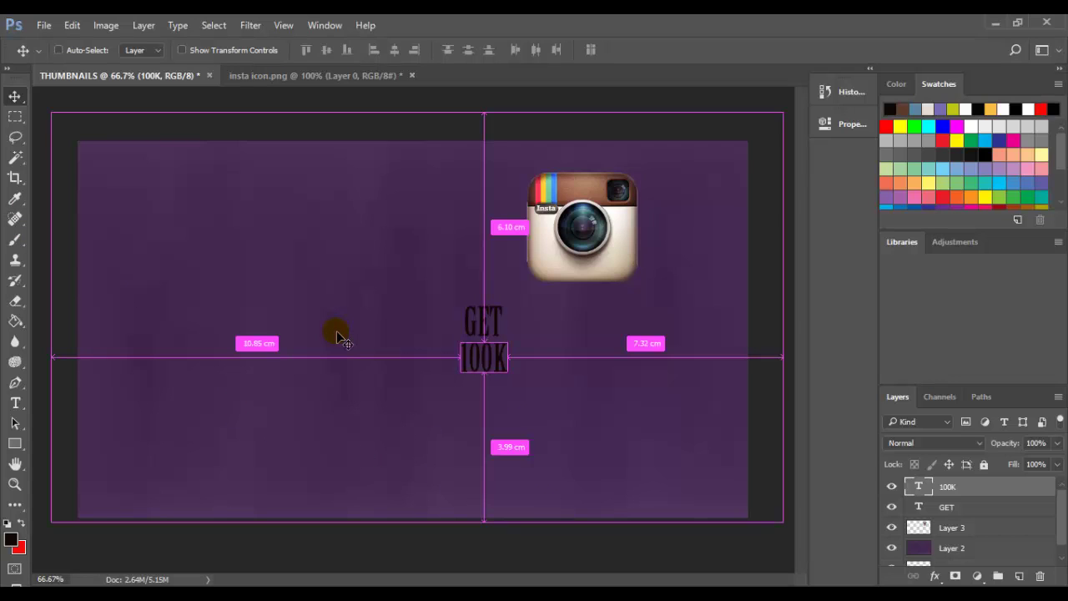
Step: Duplicate the 100K layer and shift the copy down below the original
{"action": "key", "text": "ctrl+j"}
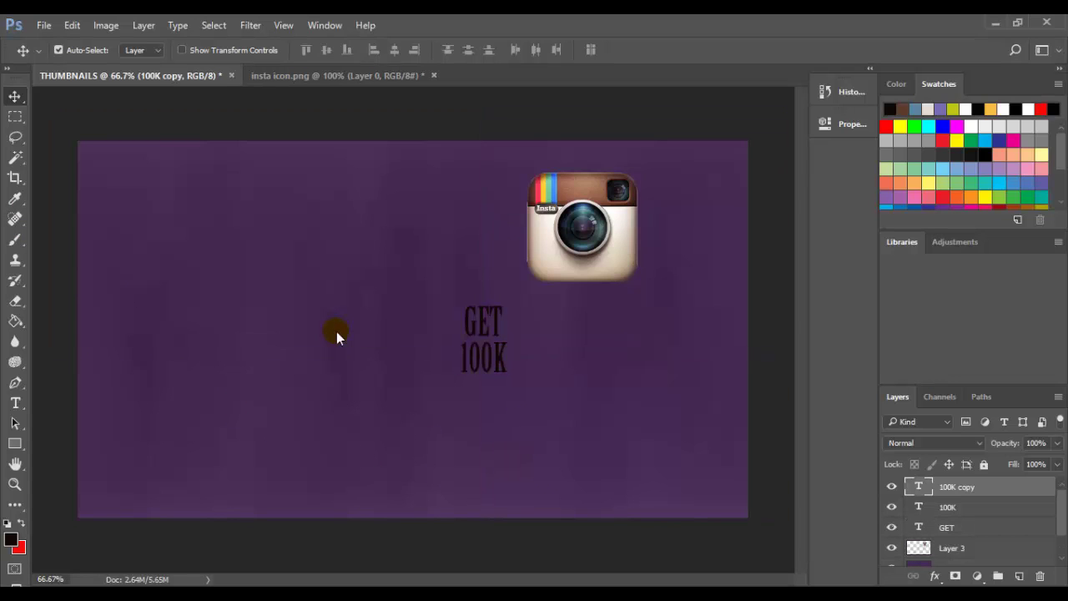
{"action": "key", "text": "shift+Down"}
{"action": "key", "text": "shift+Down"}
{"action": "key", "text": "shift+Down"}
{"action": "key", "text": "shift+Down"}
{"action": "key", "text": "shift+Down"}
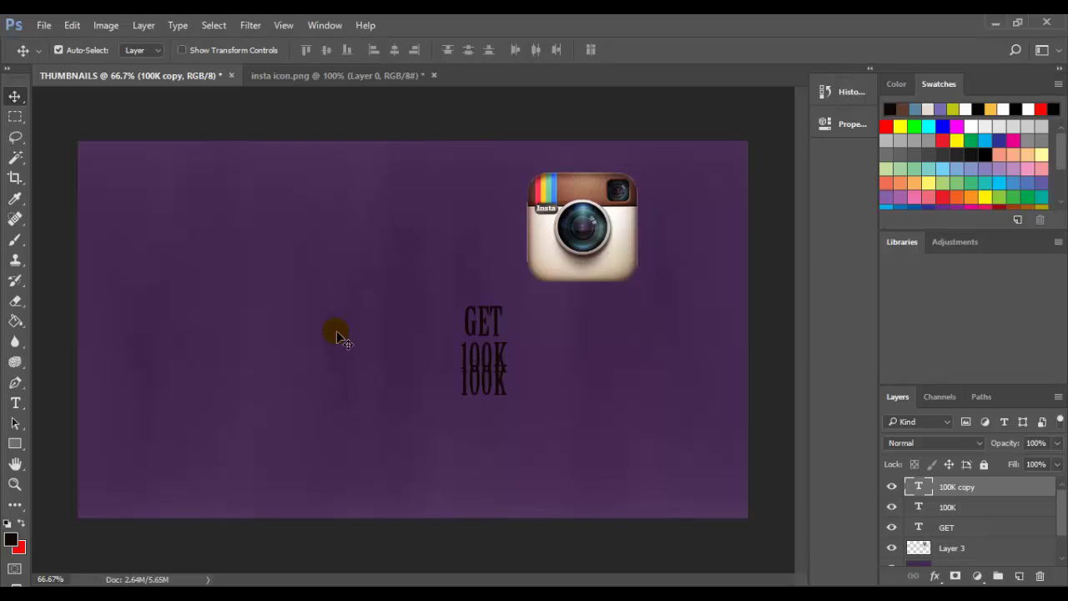
{"action": "key", "text": "shift+Down"}
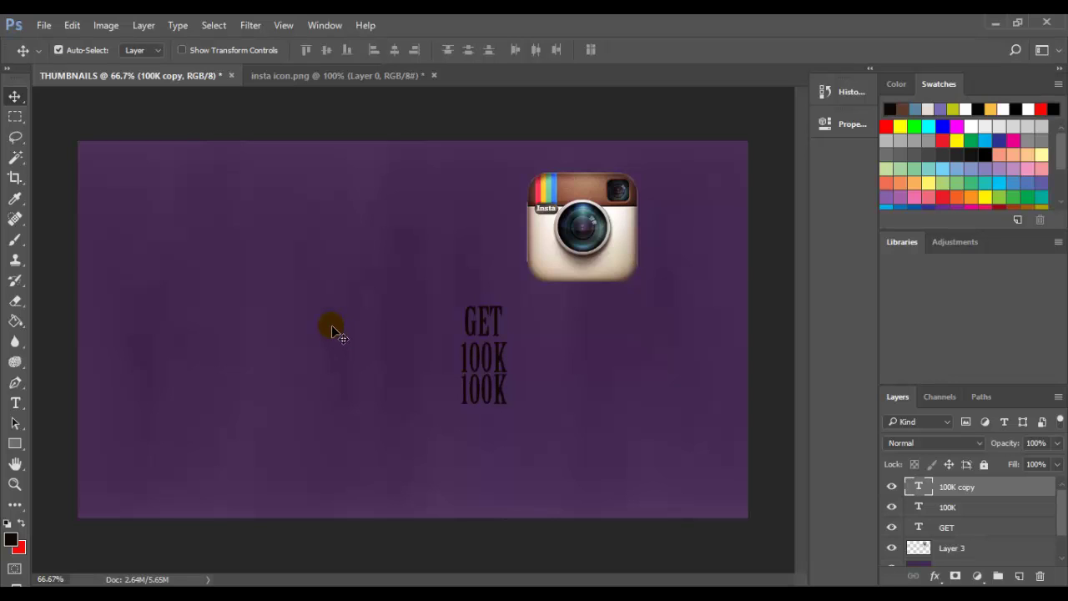
Step: Replace the copied text with FOLLERS and commit it
{"action": "left_click", "coordinate": [15, 402]}
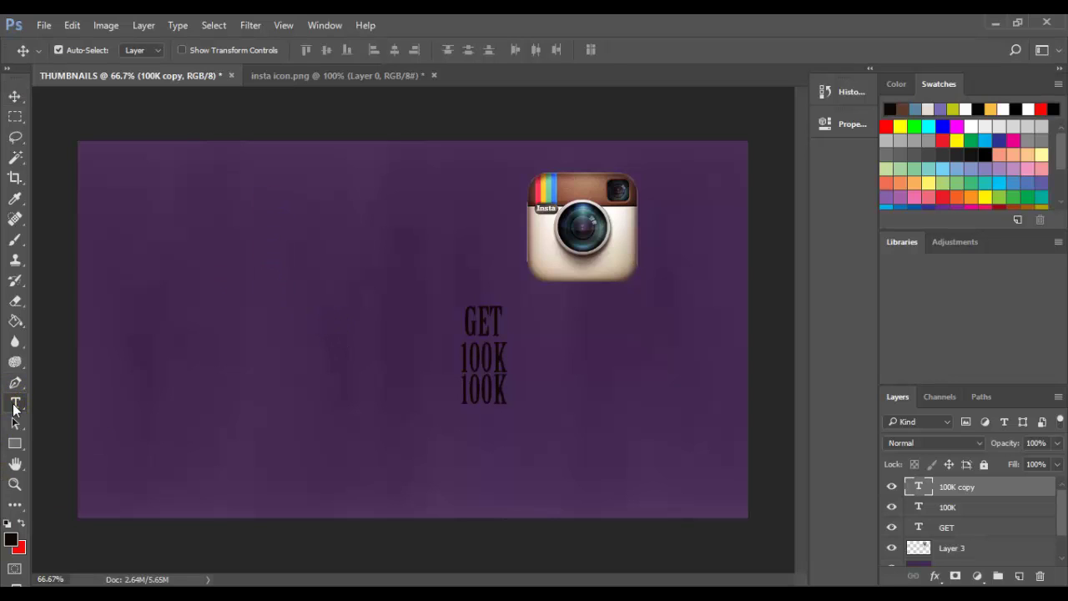
{"action": "left_click", "coordinate": [514, 397]}
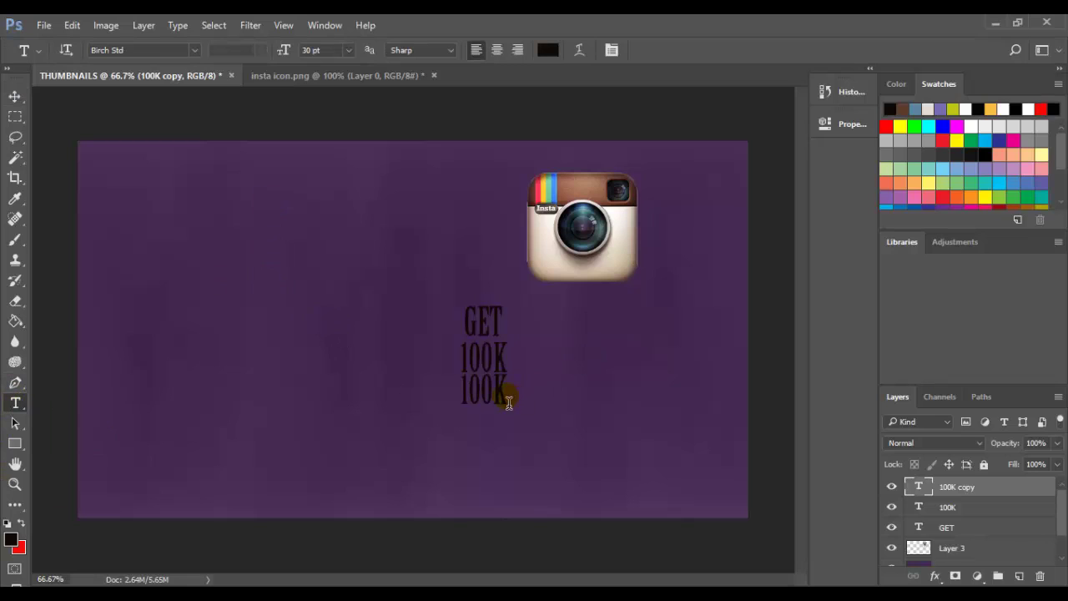
{"action": "left_click", "coordinate": [242, 430]}
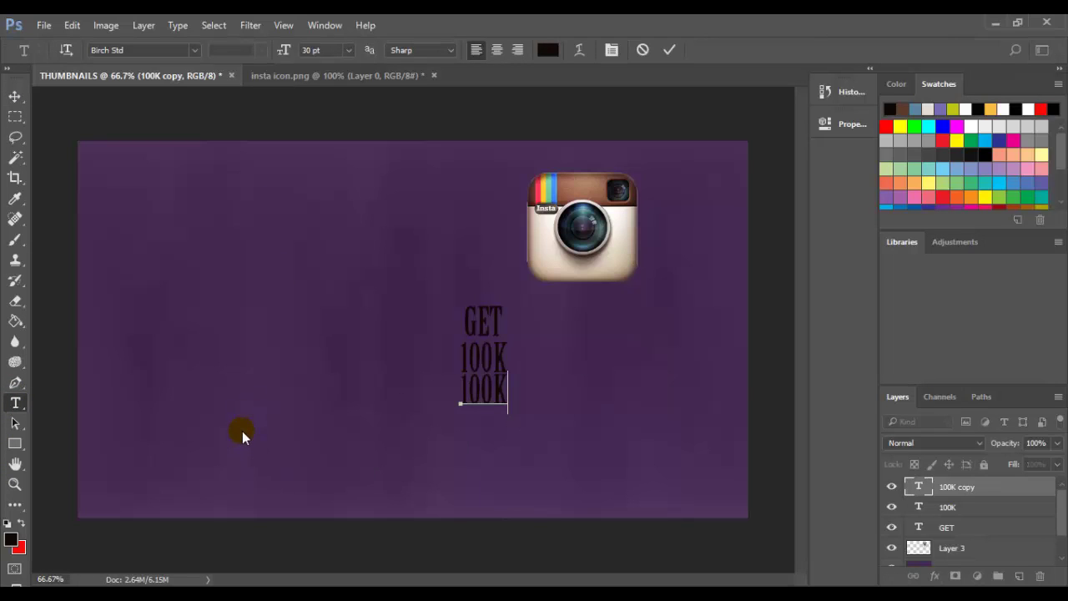
{"action": "key", "text": "Left"}
{"action": "key", "text": "Left"}
{"action": "key", "text": "Left"}
{"action": "key", "text": "Left"}
{"action": "key", "text": "Delete"}
{"action": "key", "text": "Delete"}
{"action": "key", "text": "Delete"}
{"action": "key", "text": "Delete"}
{"action": "type", "text": "FOLLERS"}
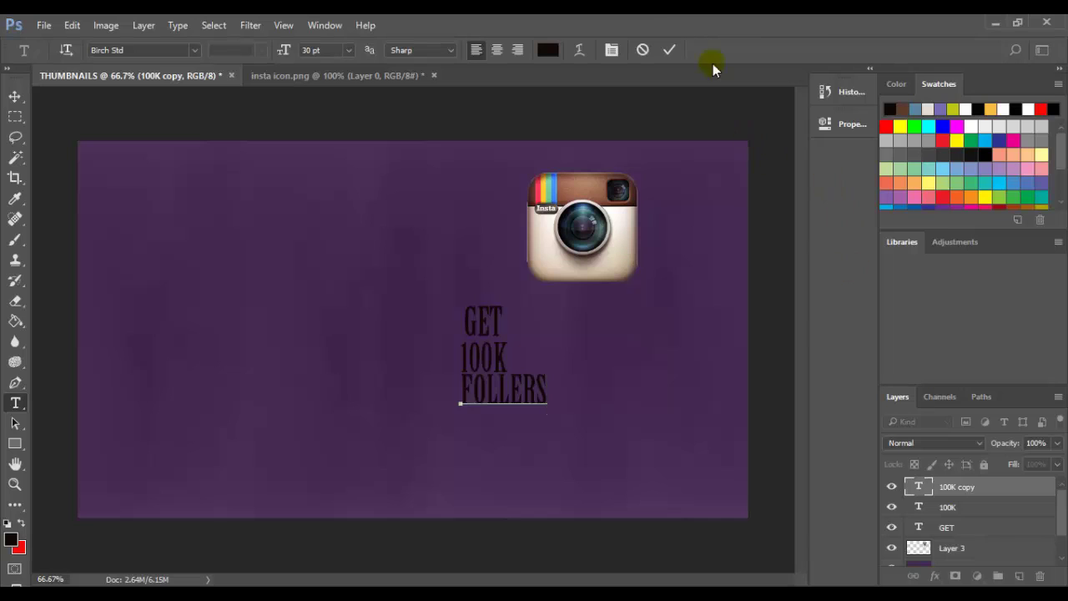
{"action": "key", "text": "ctrl+Return"}
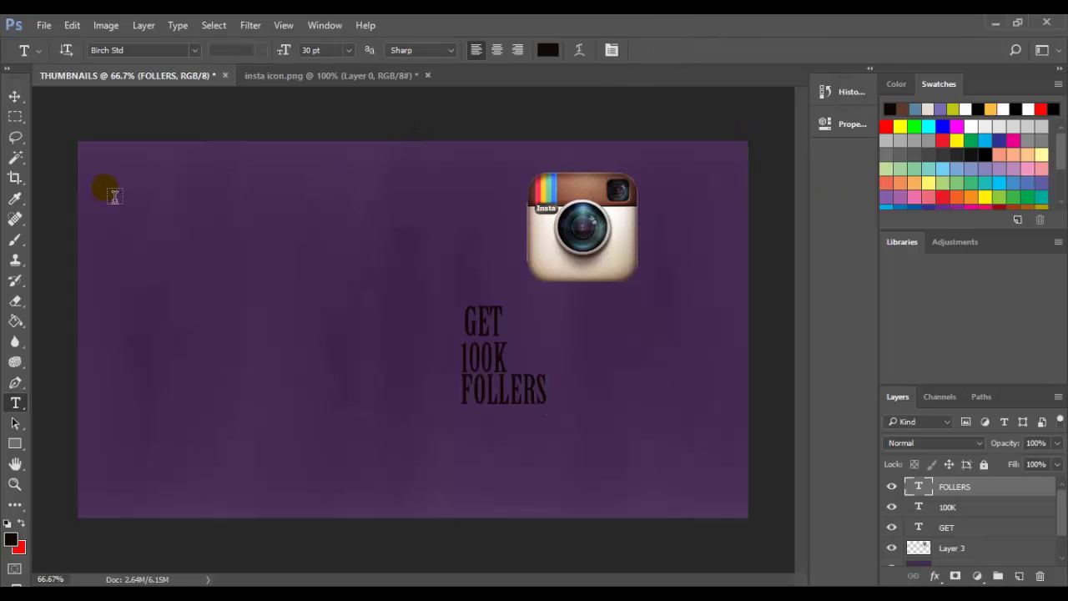
{"action": "left_click", "coordinate": [16, 98]}
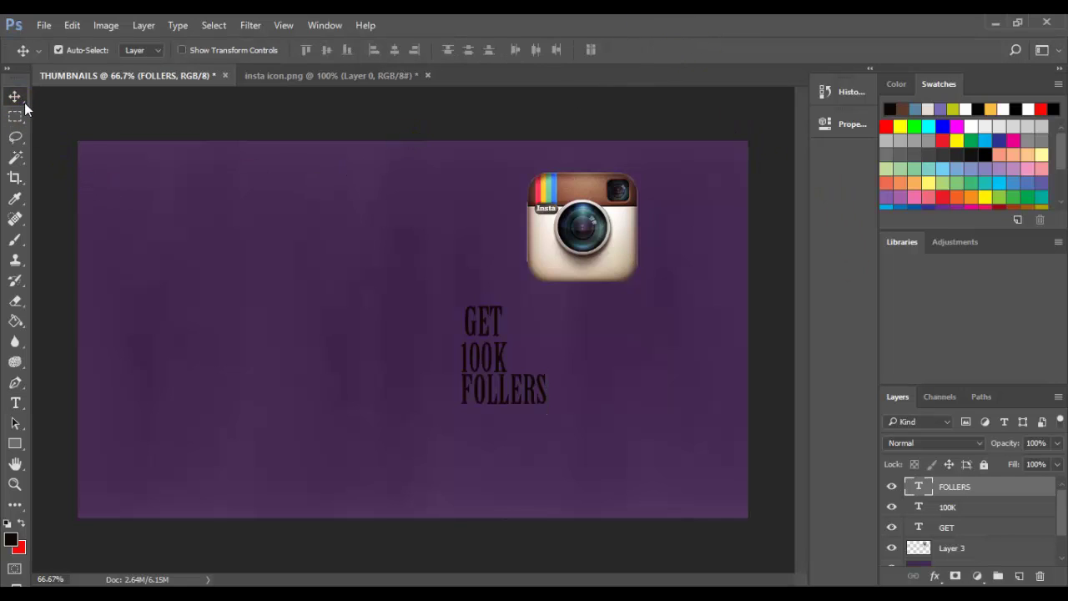
Step: Centre the FOLLERS line under 100K, then duplicate it and move the copy below it
{"action": "key", "text": "Left"}
{"action": "key", "text": "Left"}
{"action": "key", "text": "Left"}
{"action": "key", "text": "Left"}
{"action": "key", "text": "Left"}
{"action": "key", "text": "Left"}
{"action": "key", "text": "Left"}
{"action": "key", "text": "Left"}
{"action": "key", "text": "Left"}
{"action": "key", "text": "Left"}
{"action": "key", "text": "Left"}
{"action": "key", "text": "Left"}
{"action": "key", "text": "Left"}
{"action": "key", "text": "Left"}
{"action": "key", "text": "Left"}
{"action": "key", "text": "Left"}
{"action": "key", "text": "Left"}
{"action": "key", "text": "Left"}
{"action": "key", "text": "Left"}
{"action": "key", "text": "Left"}
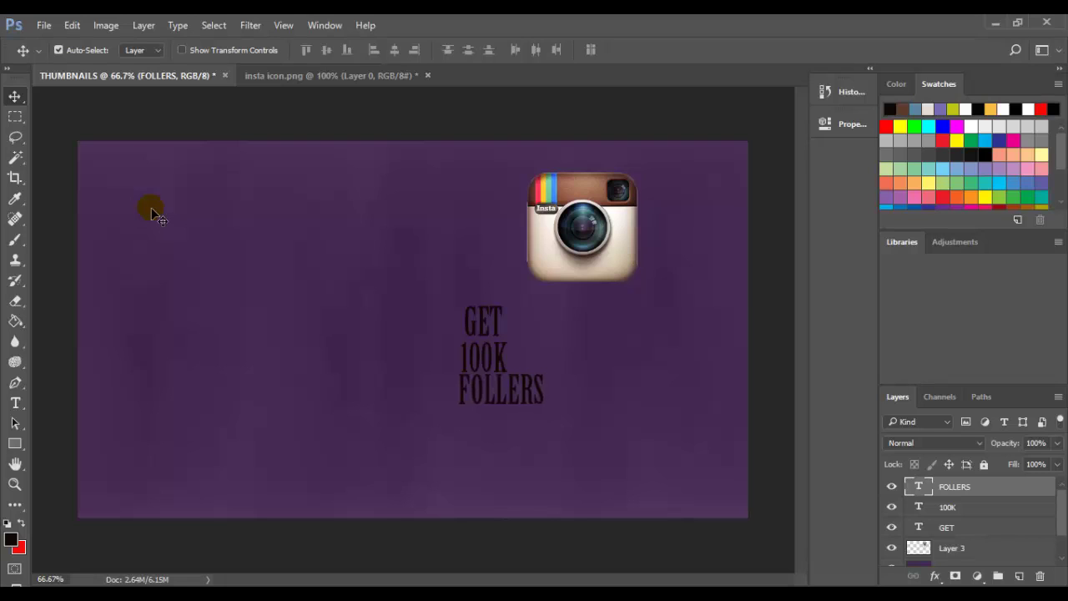
{"action": "key", "text": "Right"}
{"action": "key", "text": "Right"}
{"action": "key", "text": "Right"}
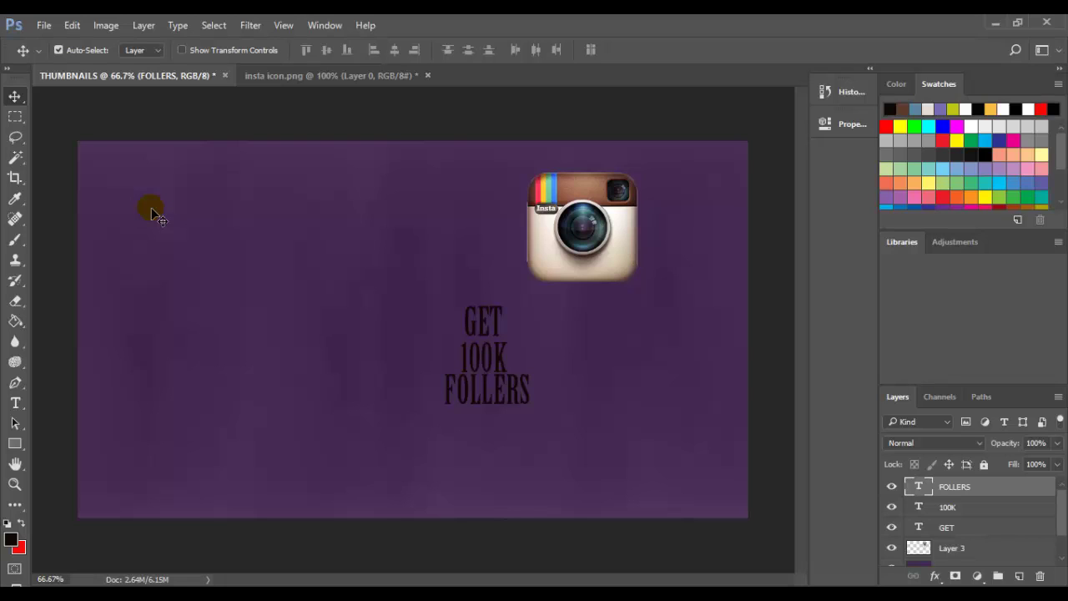
{"action": "key", "text": "Left"}
{"action": "key", "text": "Left"}
{"action": "key", "text": "Left"}
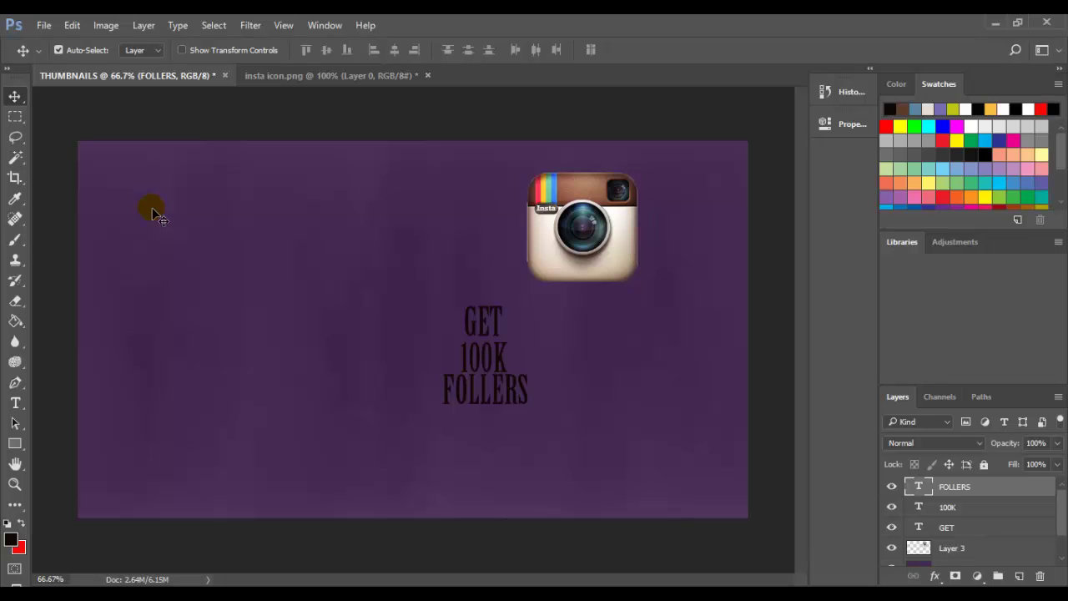
{"action": "key", "text": "ctrl+j"}
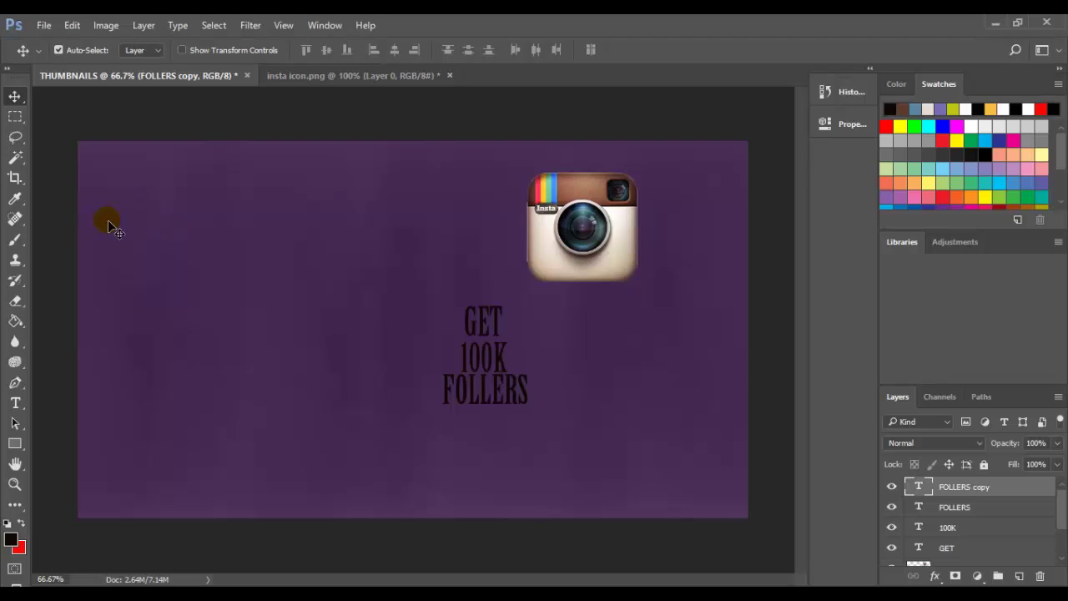
{"action": "key", "text": "Down"}
{"action": "key", "text": "Down"}
{"action": "key", "text": "Down"}
{"action": "key", "text": "Down"}
{"action": "key", "text": "Down"}
{"action": "key", "text": "Down"}
{"action": "key", "text": "Down"}
{"action": "key", "text": "Down"}
{"action": "key", "text": "Down"}
{"action": "key", "text": "Down"}
{"action": "key", "text": "Down"}
{"action": "key", "text": "Down"}
{"action": "key", "text": "Down"}
{"action": "key", "text": "Down"}
{"action": "key", "text": "Down"}
{"action": "key", "text": "Down"}
{"action": "key", "text": "Down"}
{"action": "key", "text": "Down"}
{"action": "key", "text": "Down"}
{"action": "key", "text": "Down"}
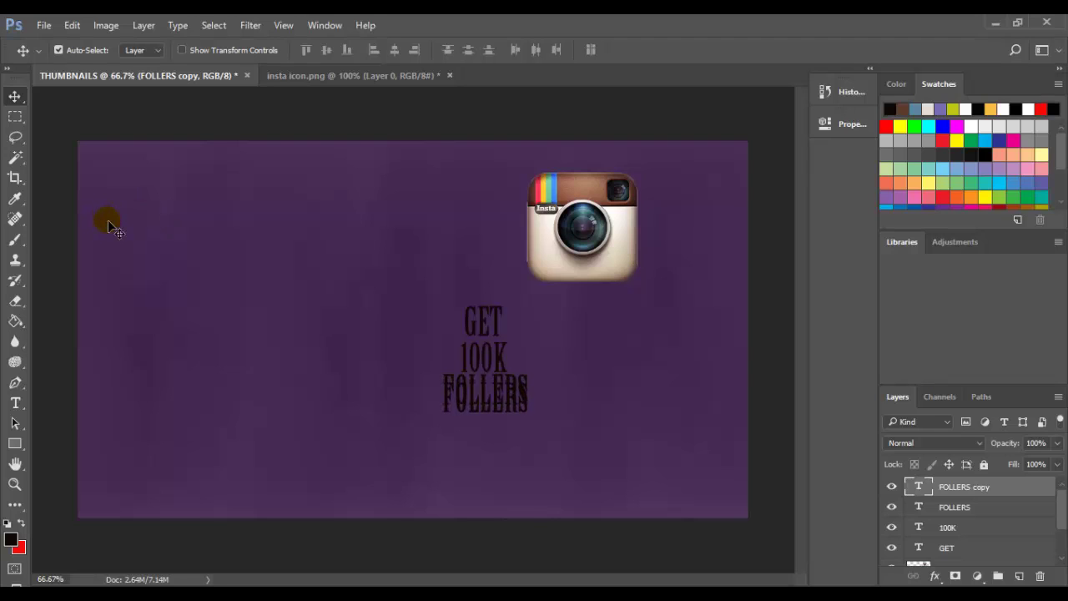
{"action": "key", "text": "Down"}
{"action": "key", "text": "Down"}
{"action": "key", "text": "Down"}
{"action": "key", "text": "Down"}
{"action": "key", "text": "Down"}
{"action": "key", "text": "Down"}
{"action": "key", "text": "Down"}
{"action": "key", "text": "Down"}
{"action": "key", "text": "Down"}
{"action": "key", "text": "Down"}
{"action": "key", "text": "Down"}
{"action": "key", "text": "Down"}
{"action": "key", "text": "Down"}
{"action": "key", "text": "Down"}
{"action": "key", "text": "Down"}
{"action": "key", "text": "Down"}
{"action": "key", "text": "Down"}
{"action": "key", "text": "Down"}
{"action": "key", "text": "Down"}
{"action": "key", "text": "Down"}
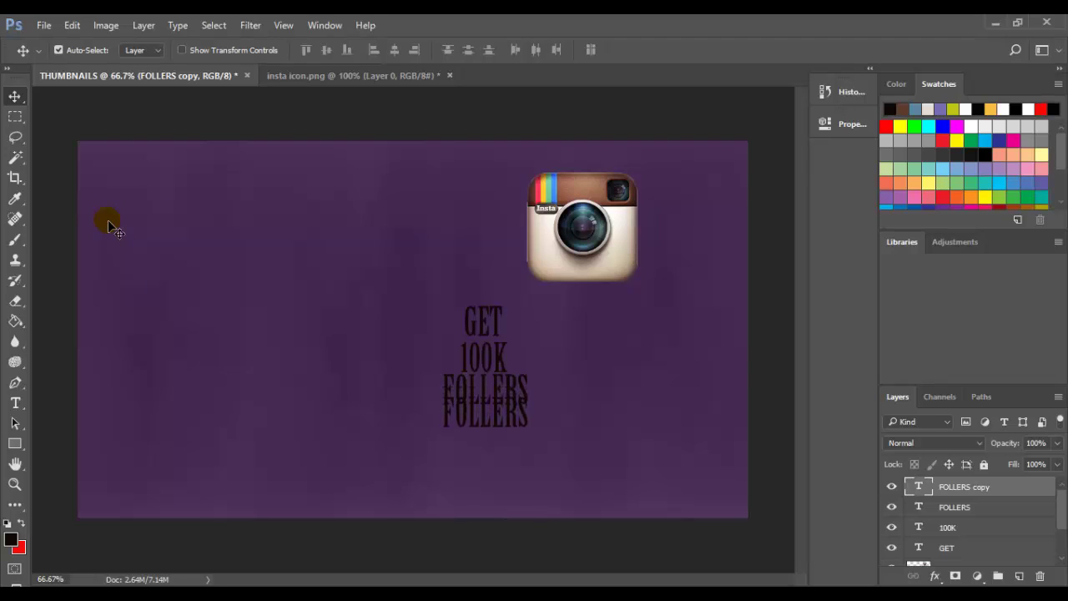
{"action": "key", "text": "Down"}
{"action": "key", "text": "Down"}
{"action": "key", "text": "Down"}
{"action": "key", "text": "Down"}
{"action": "key", "text": "Down"}
{"action": "key", "text": "Down"}
{"action": "key", "text": "Down"}
{"action": "key", "text": "Down"}
{"action": "key", "text": "Down"}
{"action": "key", "text": "Down"}
{"action": "key", "text": "Down"}
{"action": "key", "text": "Down"}
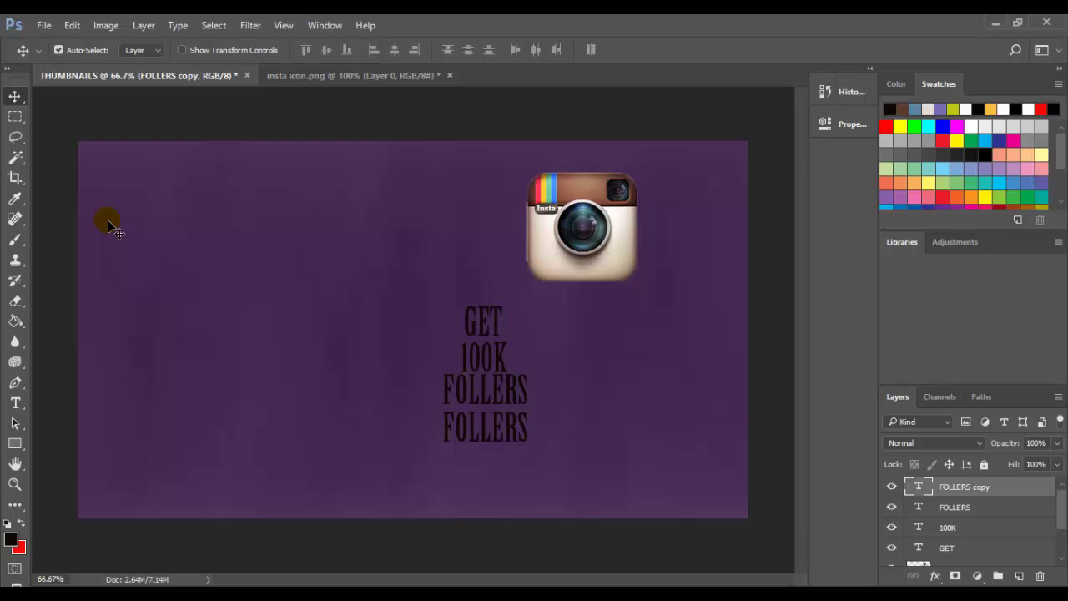
Step: Replace the copied line's text with ON YOUR INSTAGRAM and commit it
{"action": "left_click", "coordinate": [15, 404]}
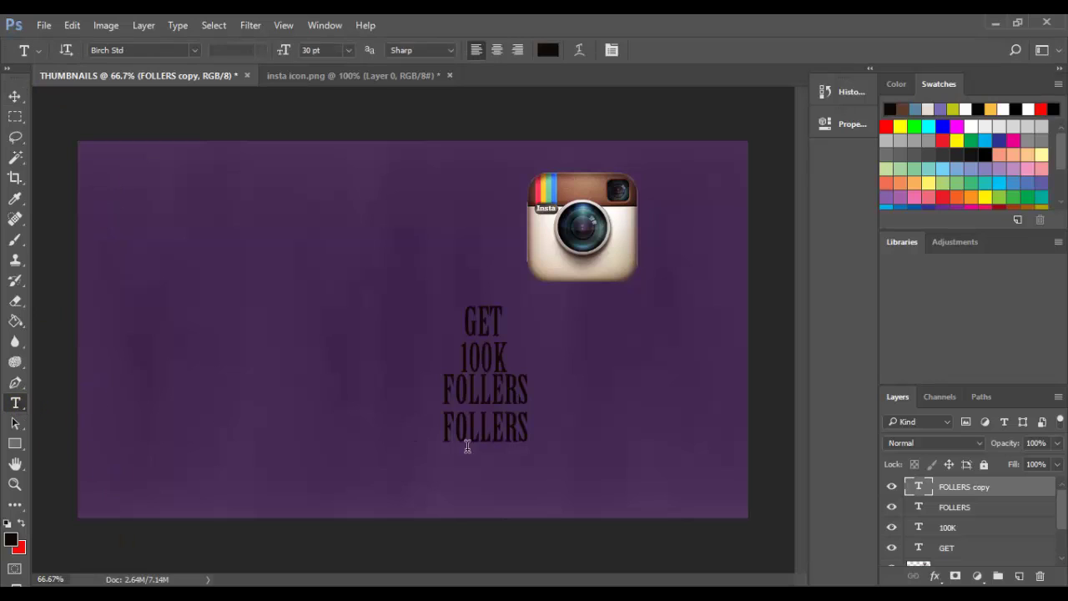
{"action": "left_click", "coordinate": [529, 435]}
{"action": "key", "text": "Left"}
{"action": "key", "text": "Left"}
{"action": "key", "text": "Left"}
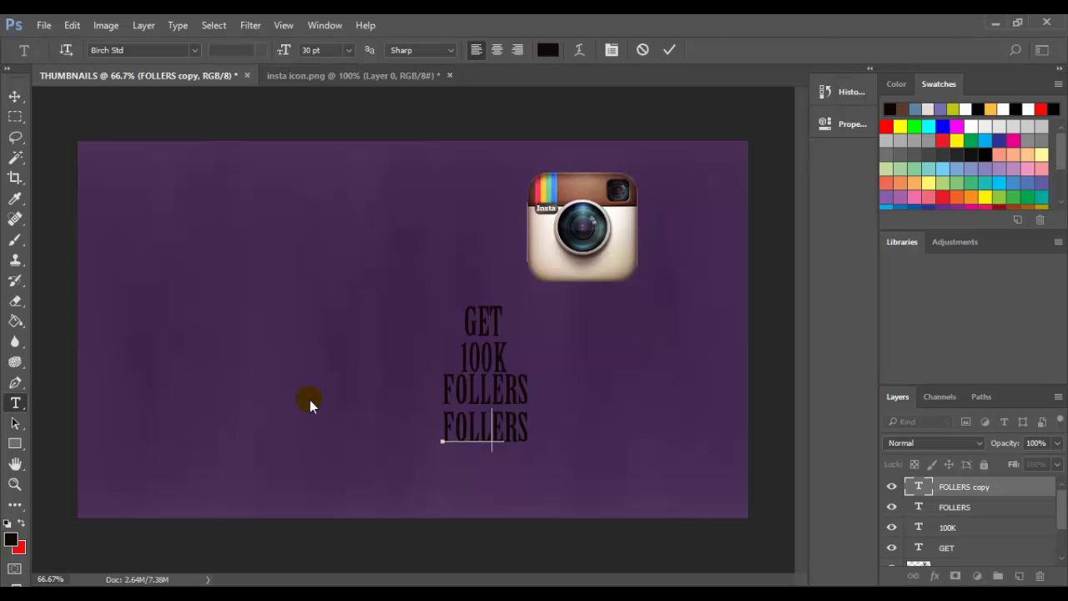
{"action": "key", "text": "Left"}
{"action": "key", "text": "Left"}
{"action": "key", "text": "Left"}
{"action": "key", "text": "Left"}
{"action": "key", "text": "ctrl+a"}
{"action": "key", "text": "BackSpace"}
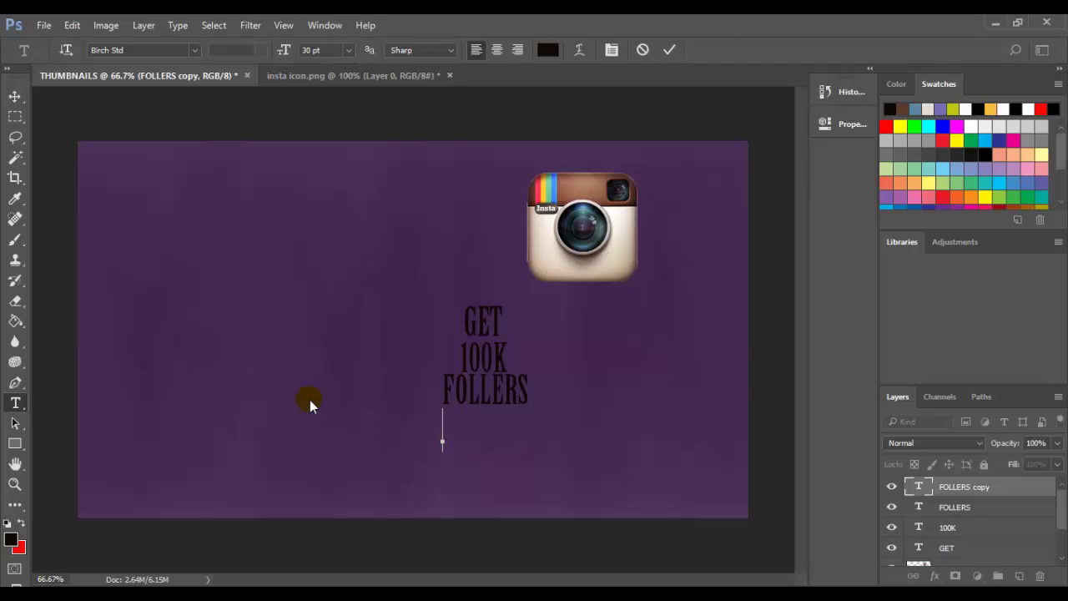
{"action": "type", "text": "N YOU"}
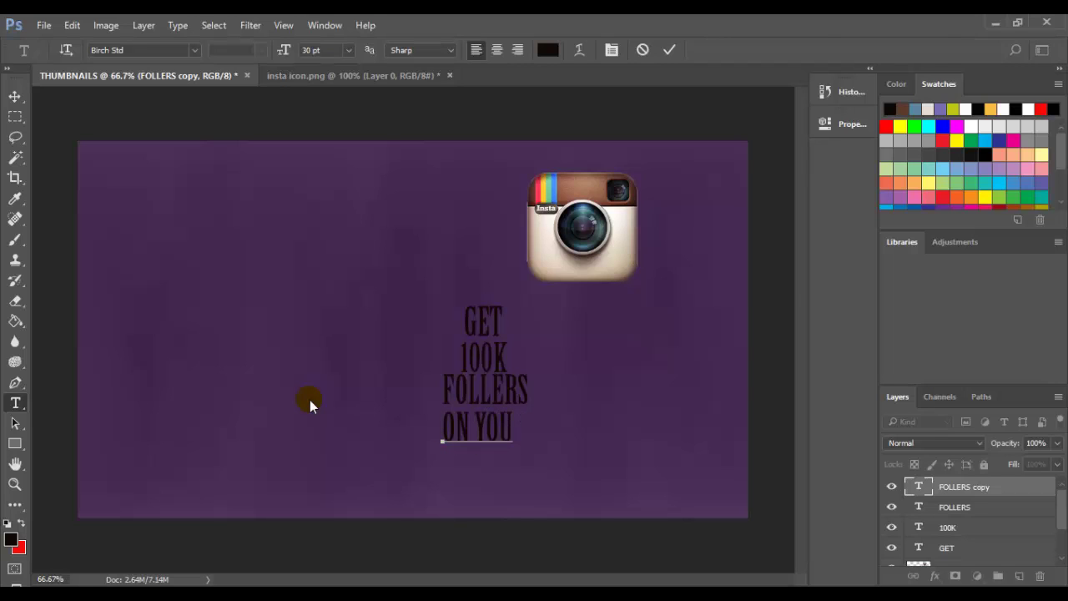
{"action": "type", "text": "R INSTA"}
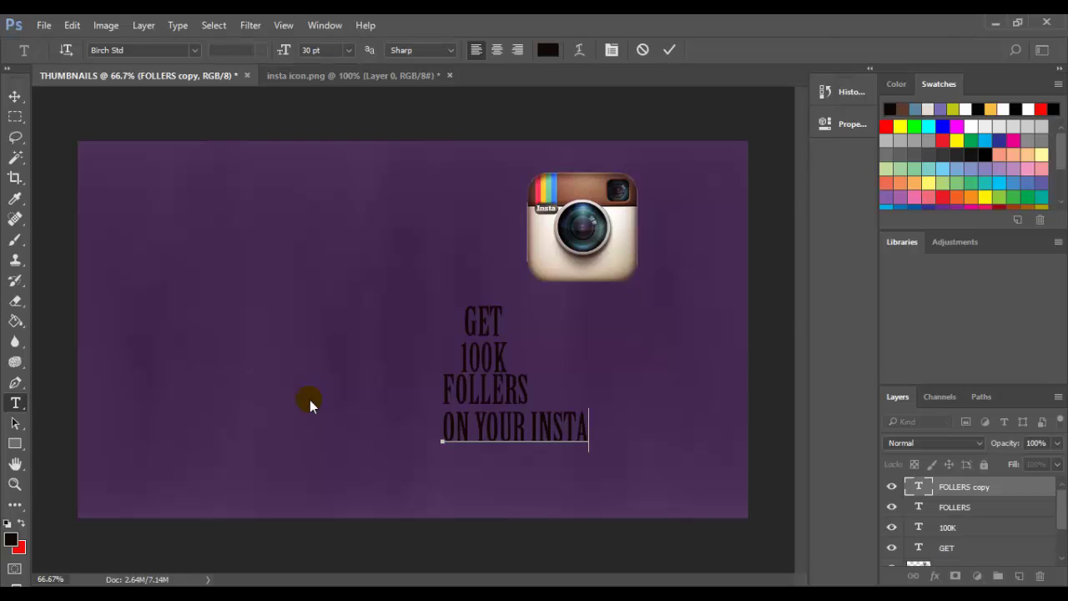
{"action": "type", "text": "GRA"}
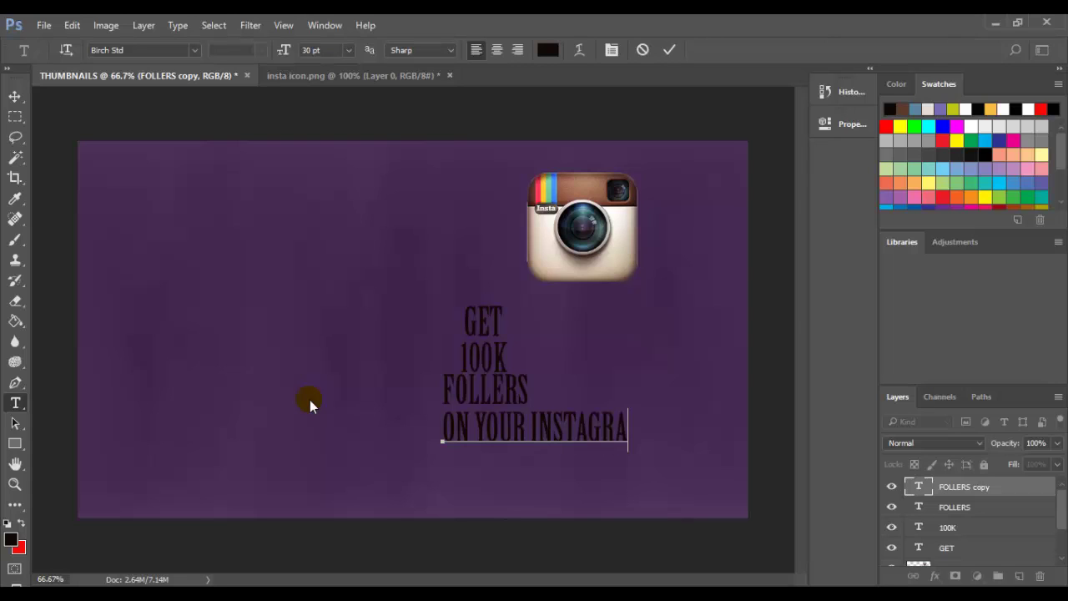
{"action": "type", "text": "M"}
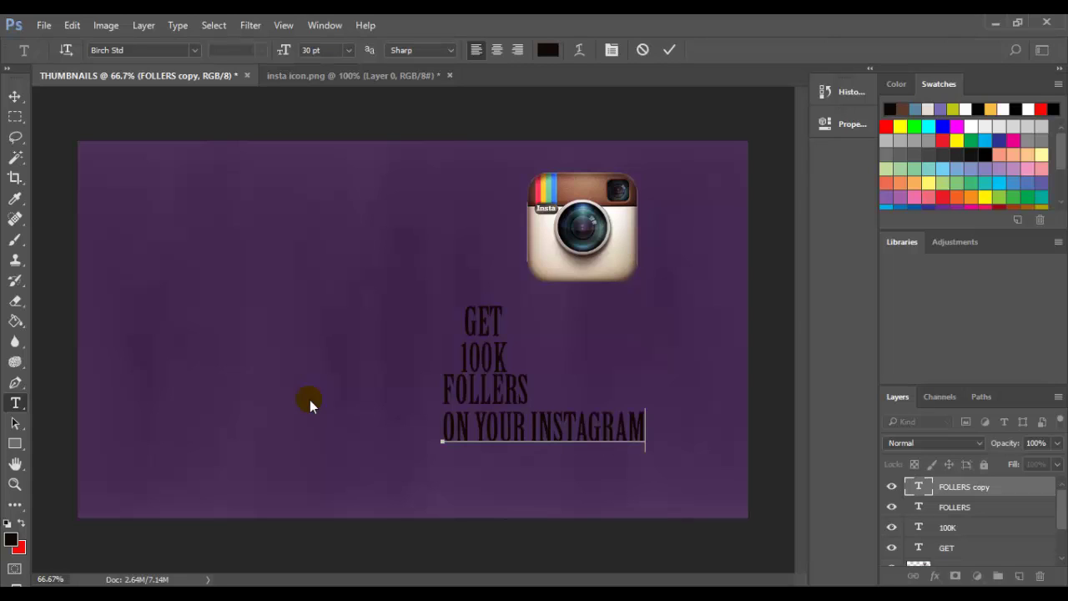
{"action": "left_click", "coordinate": [668, 50]}
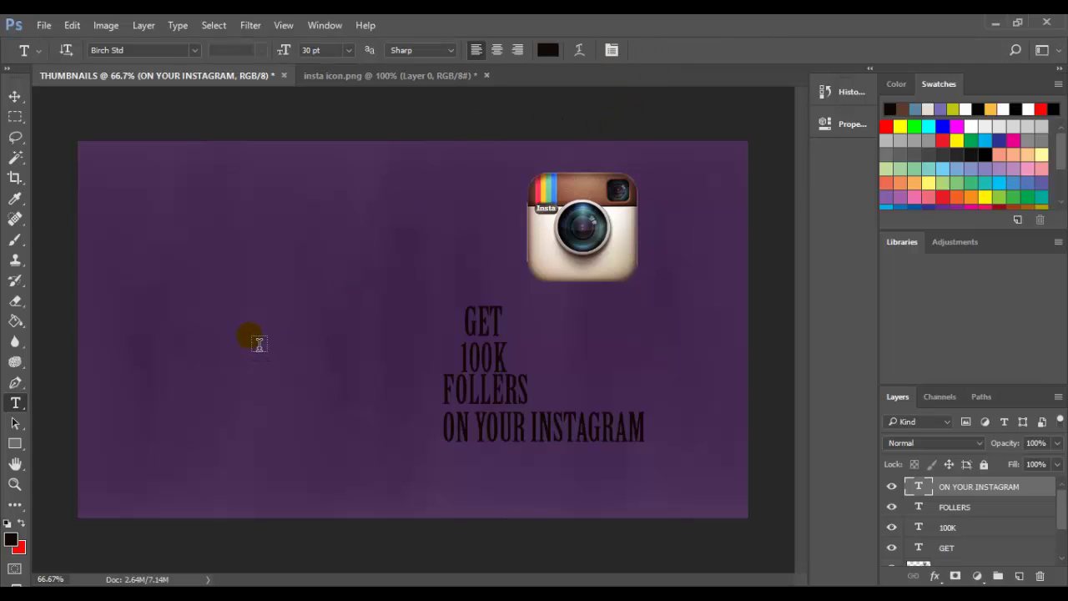
Step: Nudge the ON YOUR INSTAGRAM line left with arrow keys until it sits centred under FOLLERS
{"action": "left_click", "coordinate": [15, 96]}
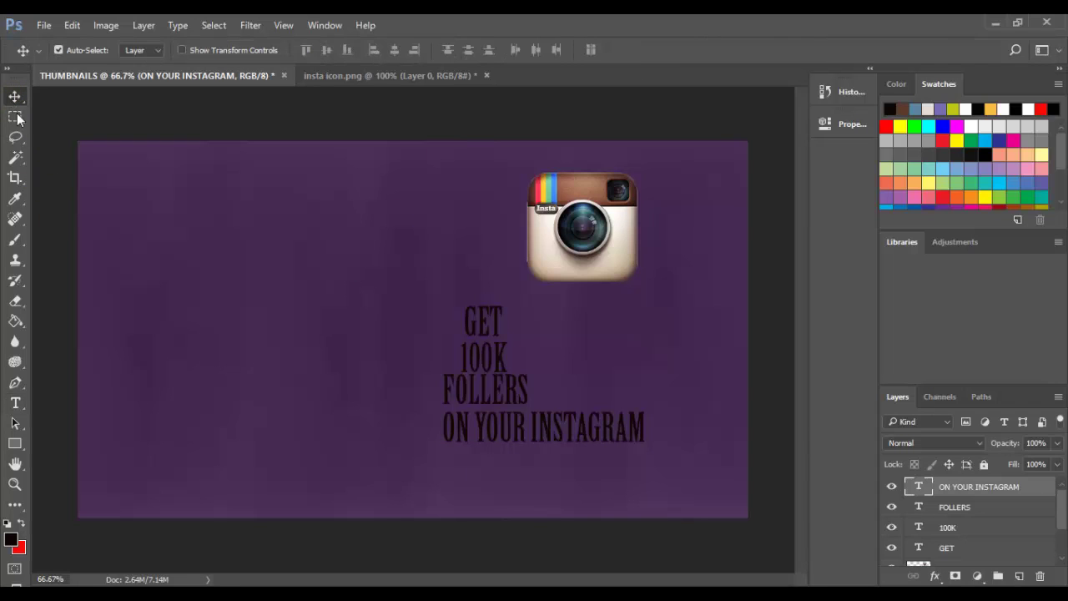
{"action": "key", "text": "Left"}
{"action": "key", "text": "Left"}
{"action": "key", "text": "Left"}
{"action": "key", "text": "Left"}
{"action": "key", "text": "Left"}
{"action": "key", "text": "Left"}
{"action": "key", "text": "Left"}
{"action": "key", "text": "Left"}
{"action": "key", "text": "Left"}
{"action": "key", "text": "Left"}
{"action": "key", "text": "Left"}
{"action": "key", "text": "Left"}
{"action": "key", "text": "Left"}
{"action": "key", "text": "Left"}
{"action": "key", "text": "Left"}
{"action": "key", "text": "Left"}
{"action": "key", "text": "Left"}
{"action": "key", "text": "Left"}
{"action": "key", "text": "Left"}
{"action": "key", "text": "Left"}
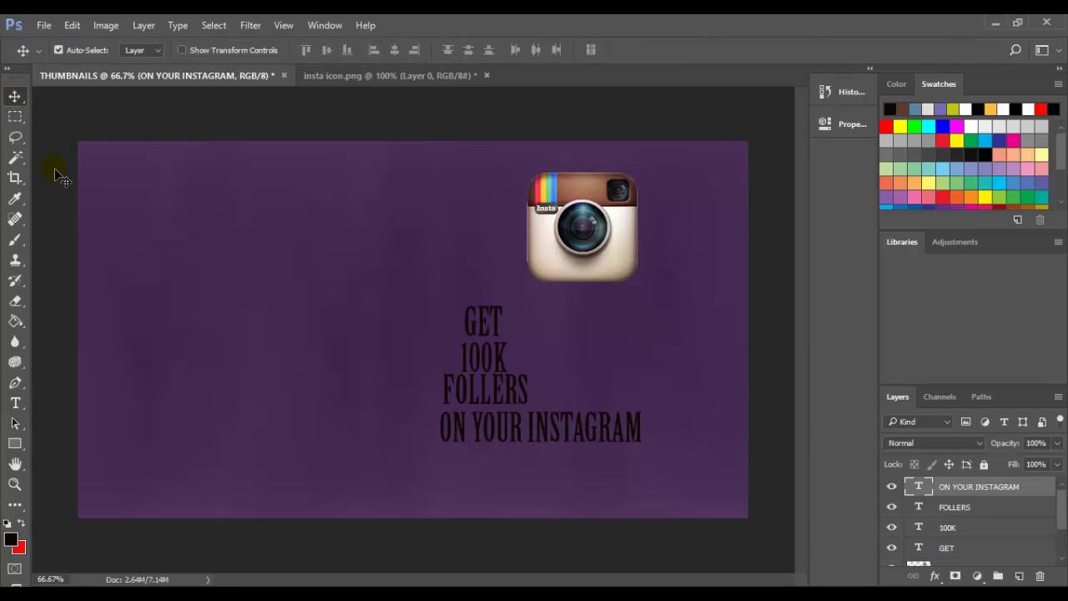
{"action": "key", "text": "Left"}
{"action": "key", "text": "Left"}
{"action": "key", "text": "Left"}
{"action": "key", "text": "Left"}
{"action": "key", "text": "Left"}
{"action": "key", "text": "Left"}
{"action": "key", "text": "Left"}
{"action": "key", "text": "Left"}
{"action": "key", "text": "Left"}
{"action": "key", "text": "Left"}
{"action": "key", "text": "Left"}
{"action": "key", "text": "Left"}
{"action": "key", "text": "Left"}
{"action": "key", "text": "Left"}
{"action": "key", "text": "Left"}
{"action": "key", "text": "Left"}
{"action": "key", "text": "Left"}
{"action": "key", "text": "Left"}
{"action": "key", "text": "Left"}
{"action": "key", "text": "Left"}
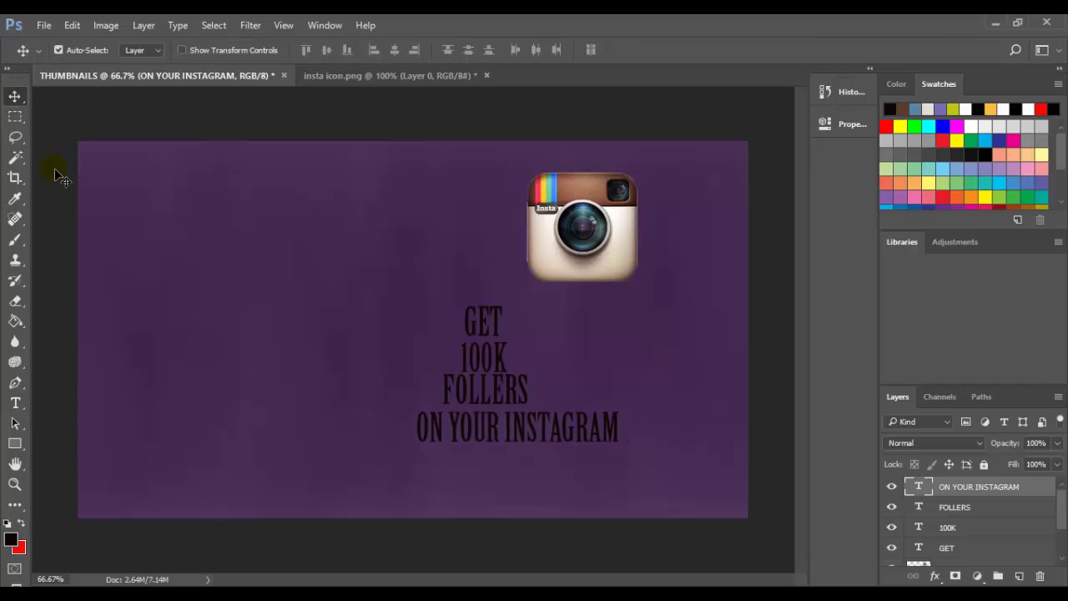
{"action": "key", "text": "Left"}
{"action": "key", "text": "Left"}
{"action": "key", "text": "Left"}
{"action": "key", "text": "Left"}
{"action": "key", "text": "Left"}
{"action": "key", "text": "Left"}
{"action": "key", "text": "Left"}
{"action": "key", "text": "Left"}
{"action": "key", "text": "Left"}
{"action": "key", "text": "Left"}
{"action": "key", "text": "Left"}
{"action": "key", "text": "Left"}
{"action": "key", "text": "Left"}
{"action": "key", "text": "Left"}
{"action": "key", "text": "Left"}
{"action": "key", "text": "Left"}
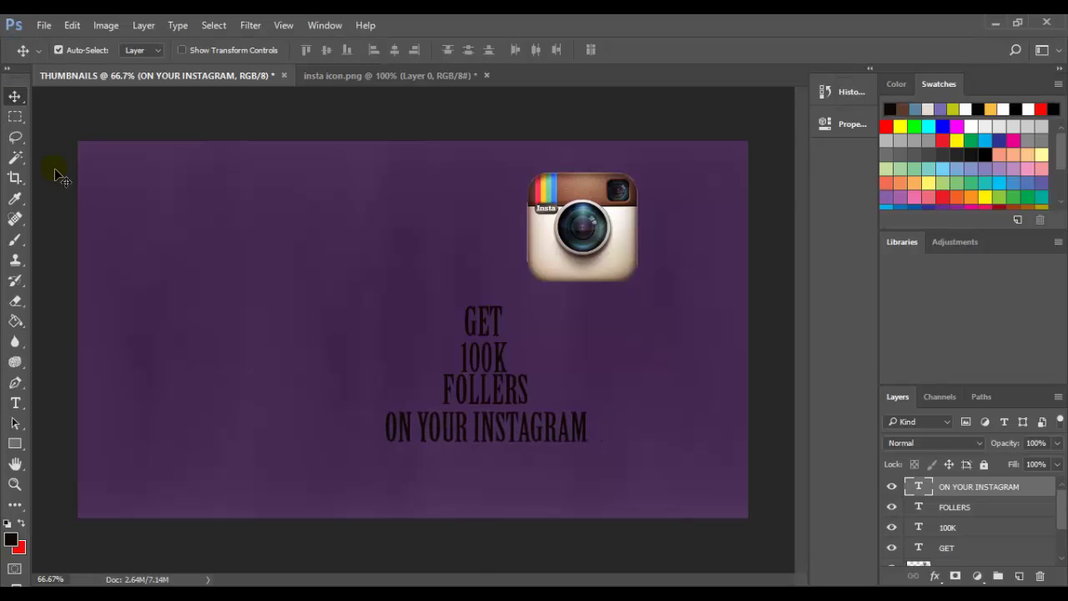
{"action": "key", "text": "Right"}
{"action": "key", "text": "Right"}
{"action": "key", "text": "Right"}
{"action": "key", "text": "Right"}
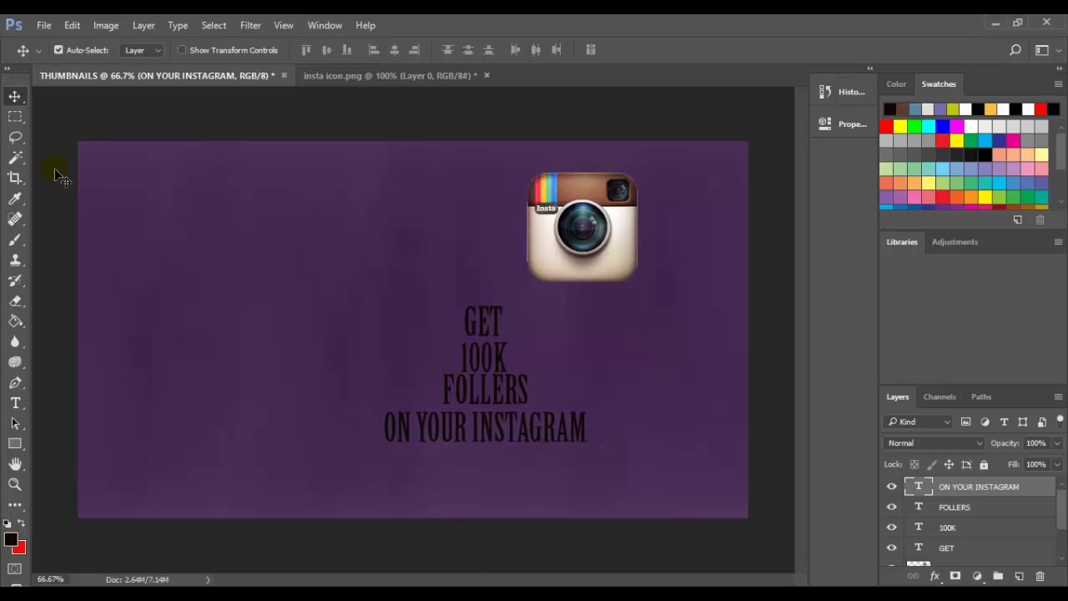
{"action": "key", "text": "Right"}
{"action": "key", "text": "Right"}
{"action": "key", "text": "Right"}
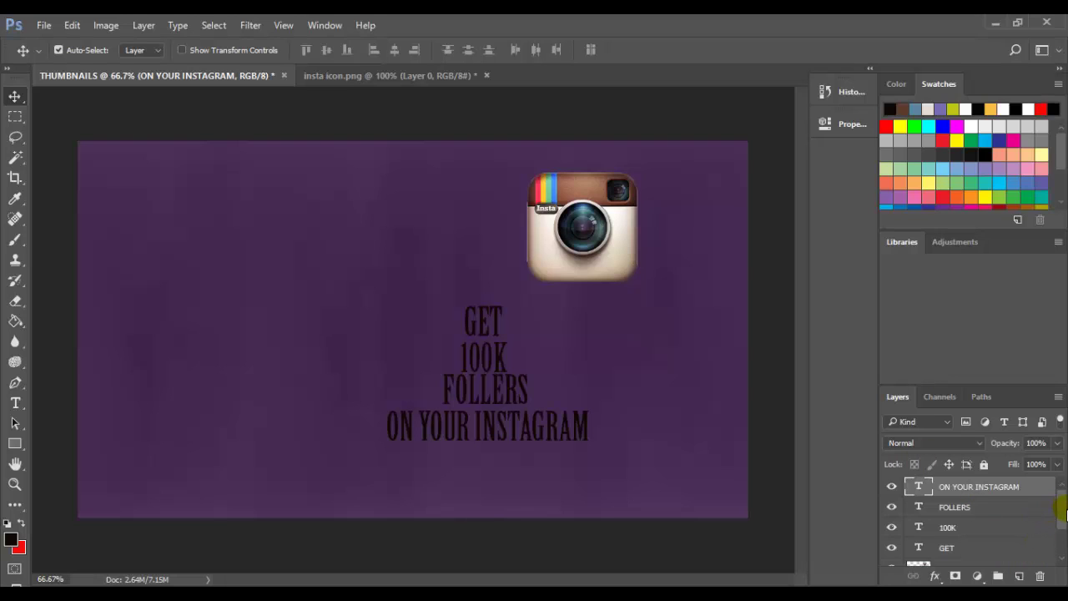
{"action": "key", "text": "ctrl"}
Step: Select the FOLLERS, 100K and GET layers together with ON YOUR INSTAGRAM
{"action": "left_click", "coordinate": [987, 509], "text": "ctrl"}
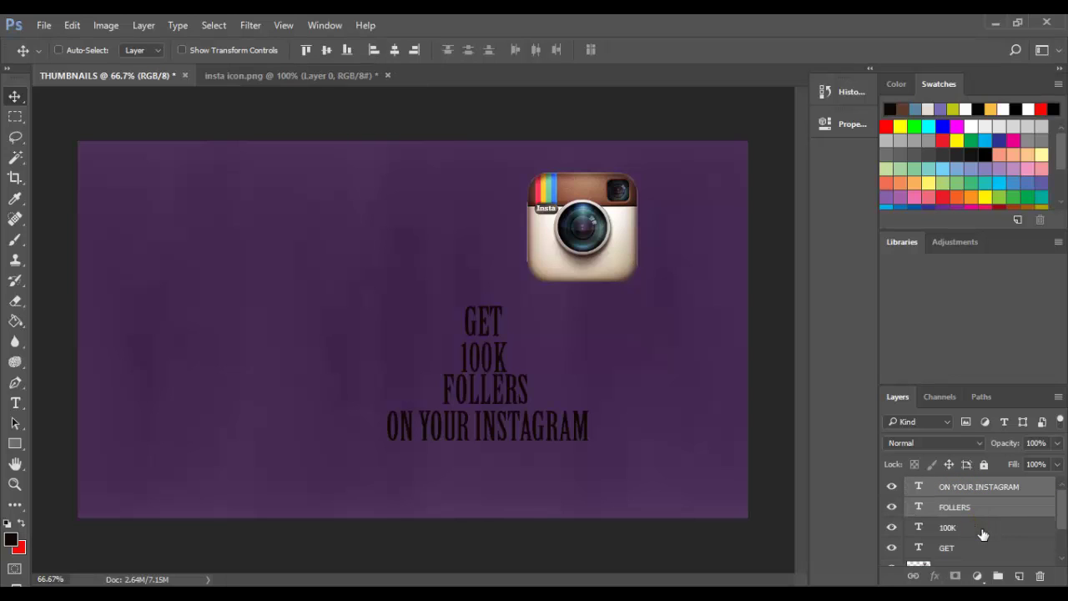
{"action": "left_click", "coordinate": [983, 532], "text": "ctrl"}
{"action": "left_click", "coordinate": [1003, 551], "text": "ctrl"}
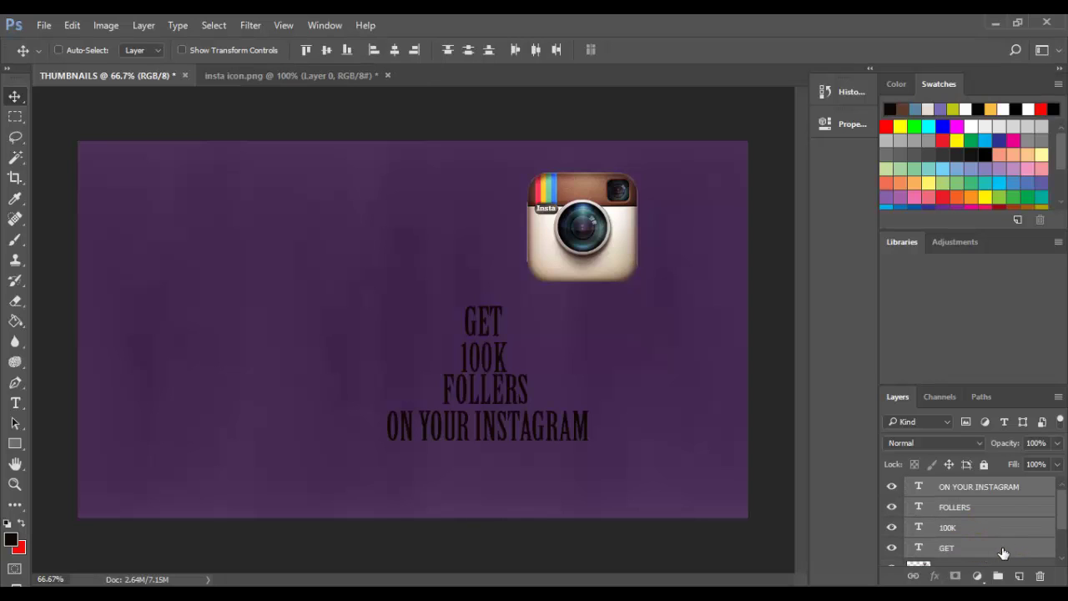
{"action": "mouse_move", "coordinate": [1059, 509]}
{"action": "left_mouse_down"}
{"action": "mouse_move", "coordinate": [1061, 522]}
{"action": "mouse_move", "coordinate": [1064, 507]}
{"action": "left_mouse_up"}
{"action": "key", "text": "ctrl"}
Step: Nudge the four-line text block up and left, then start Free Transform on it
{"action": "key", "text": "Right"}
{"action": "key", "text": "Right"}
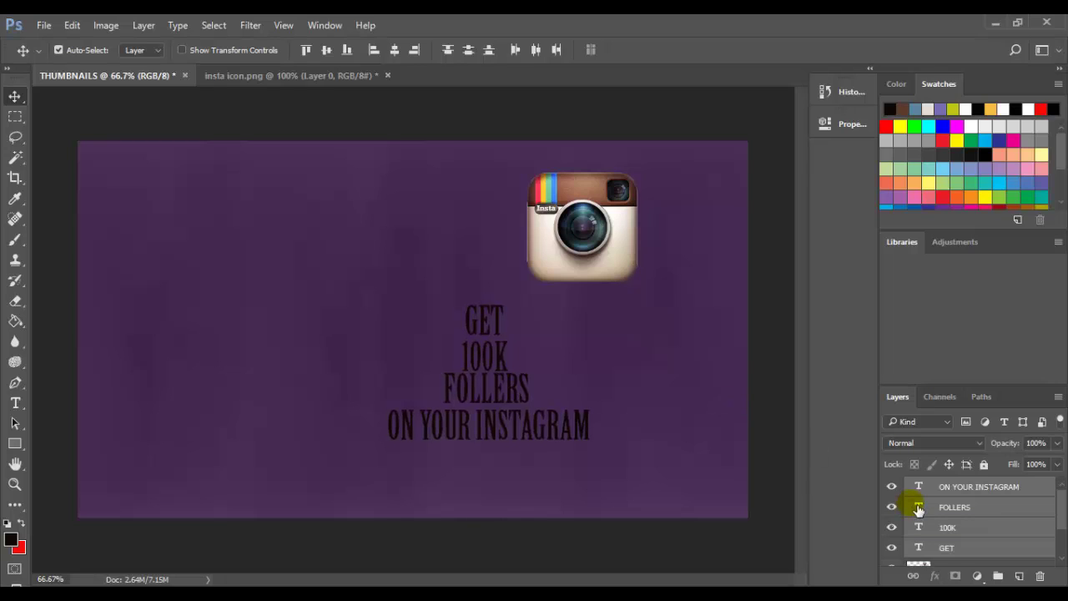
{"action": "key", "text": "Right"}
{"action": "key", "text": "Right"}
{"action": "key", "text": "Right"}
{"action": "key", "text": "Up"}
{"action": "key", "text": "Up"}
{"action": "key", "text": "Up"}
{"action": "key", "text": "Up"}
{"action": "key", "text": "Up"}
{"action": "key", "text": "Up"}
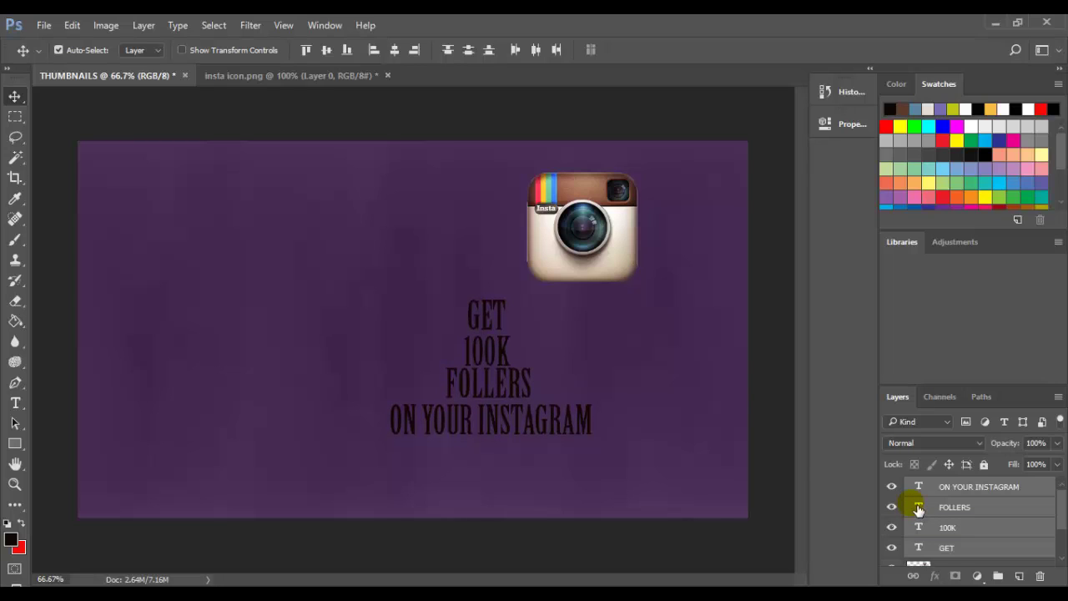
{"action": "key", "text": "Up"}
{"action": "key", "text": "Up"}
{"action": "key", "text": "Up"}
{"action": "key", "text": "Up"}
{"action": "key", "text": "Up"}
{"action": "key", "text": "Up"}
{"action": "key", "text": "Up"}
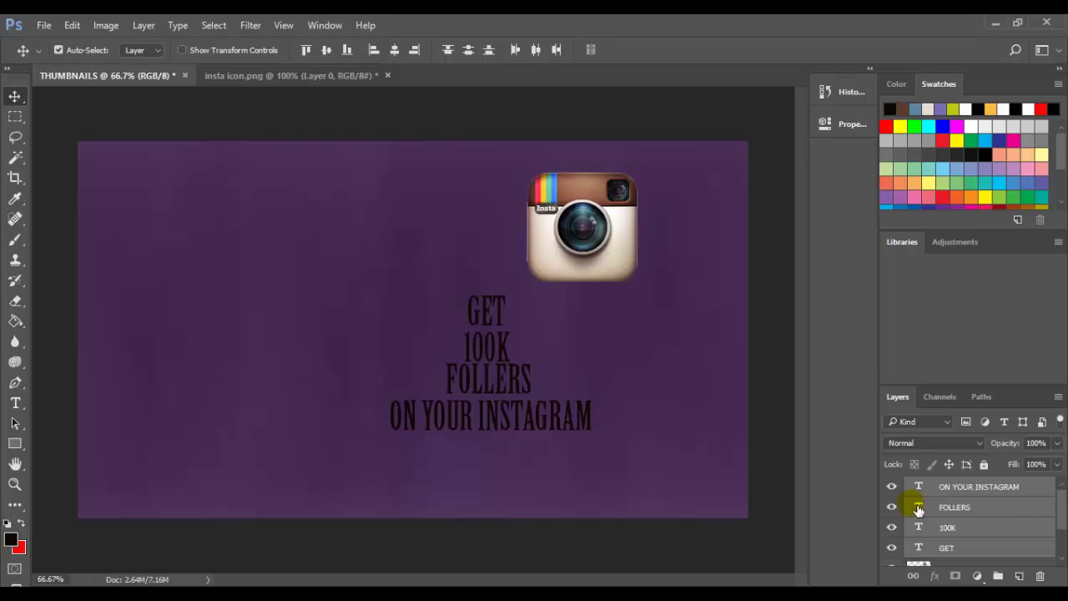
{"action": "key", "text": "shift+Left"}
{"action": "key", "text": "shift+Left"}
{"action": "key", "text": "shift+Up"}
{"action": "key", "text": "shift+Up"}
{"action": "key", "text": "shift+Up"}
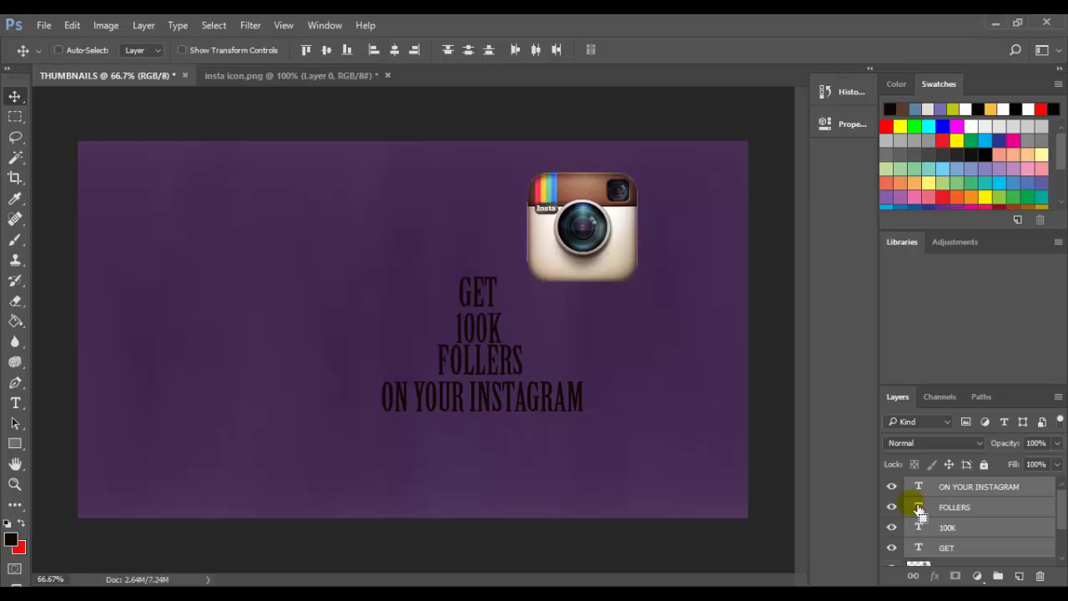
{"action": "key", "text": "ctrl+t"}
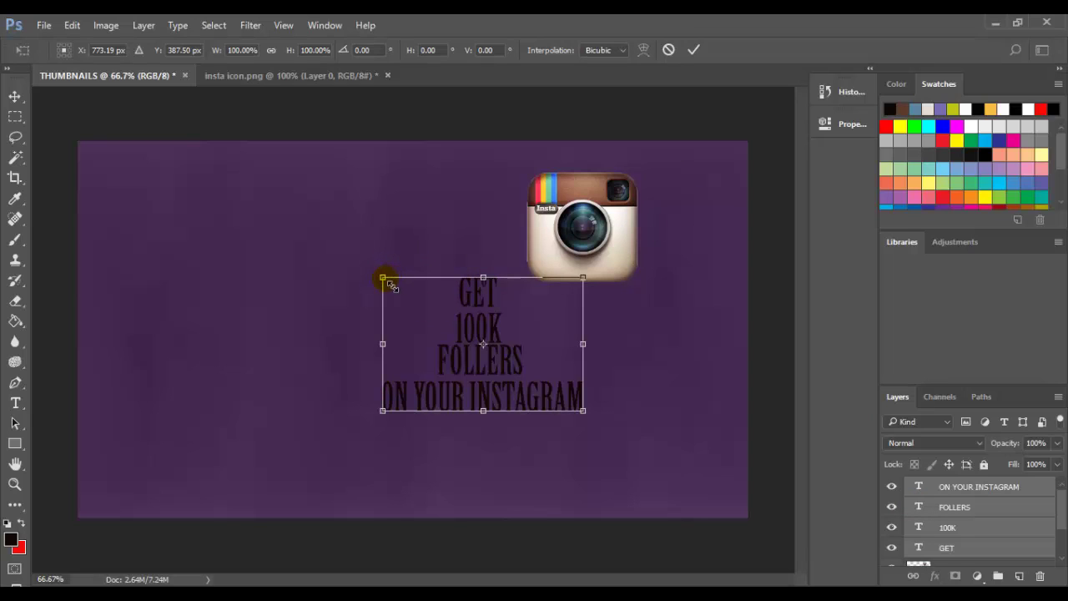
Step: Scale the text block to 126.67%, shift it right, and move the Instagram icon down beside it
{"action": "left_click_drag", "start_coordinate": [382, 277], "coordinate": [330, 241]}
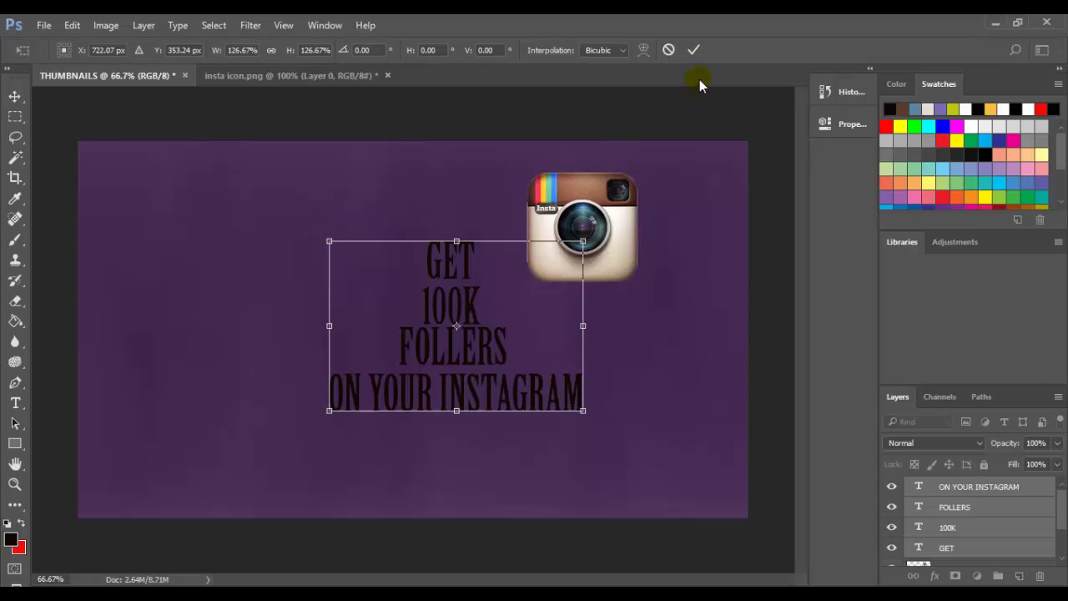
{"action": "left_click", "coordinate": [695, 50]}
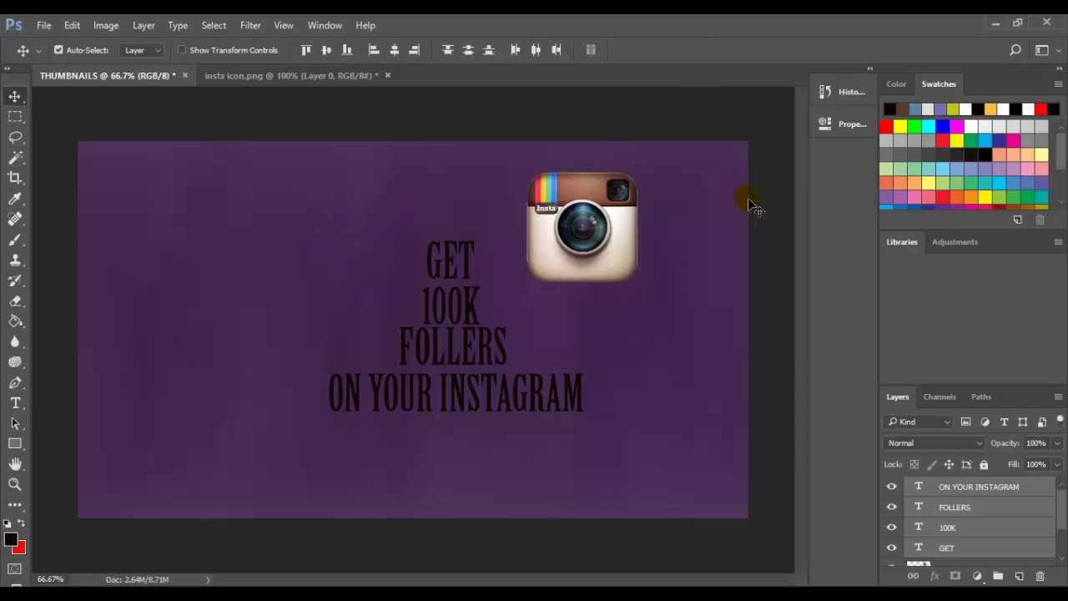
{"action": "key", "text": "Right"}
{"action": "key", "text": "Right"}
{"action": "key", "text": "Right"}
{"action": "key", "text": "Right"}
{"action": "key", "text": "Right"}
{"action": "key", "text": "Right"}
{"action": "key", "text": "Right"}
{"action": "key", "text": "Right"}
{"action": "key", "text": "Right"}
{"action": "key", "text": "Right"}
{"action": "key", "text": "Right"}
{"action": "key", "text": "Right"}
{"action": "key", "text": "Right"}
{"action": "key", "text": "Right"}
{"action": "key", "text": "Right"}
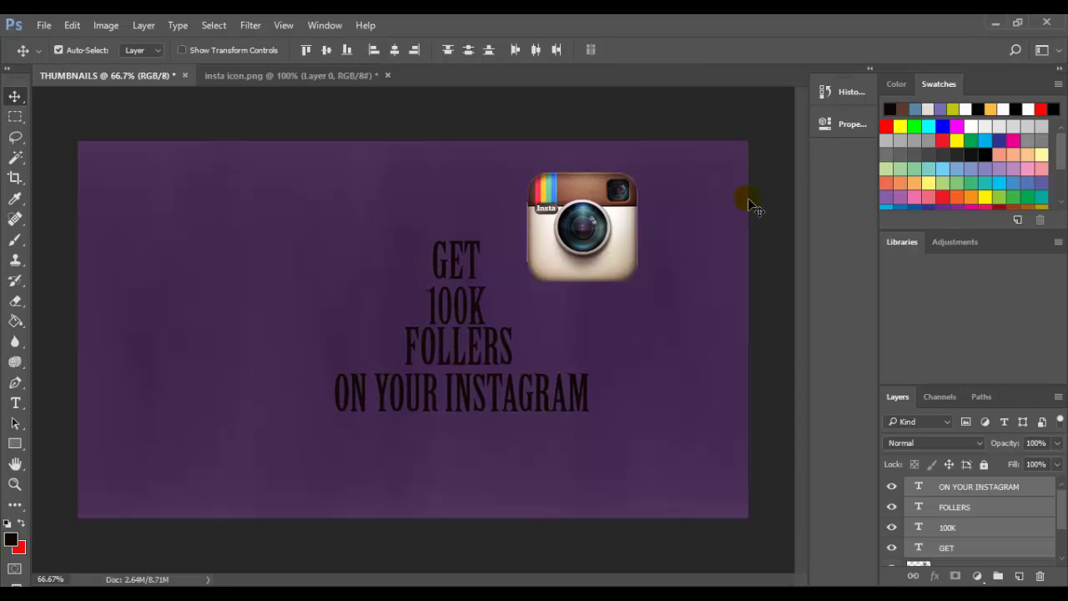
{"action": "key", "text": "Right"}
{"action": "key", "text": "Right"}
{"action": "key", "text": "Right"}
{"action": "key", "text": "Right"}
{"action": "key", "text": "Right"}
{"action": "key", "text": "Right"}
{"action": "key", "text": "Right"}
{"action": "key", "text": "Right"}
{"action": "key", "text": "Right"}
{"action": "key", "text": "Right"}
{"action": "key", "text": "Right"}
{"action": "key", "text": "Right"}
{"action": "key", "text": "Right"}
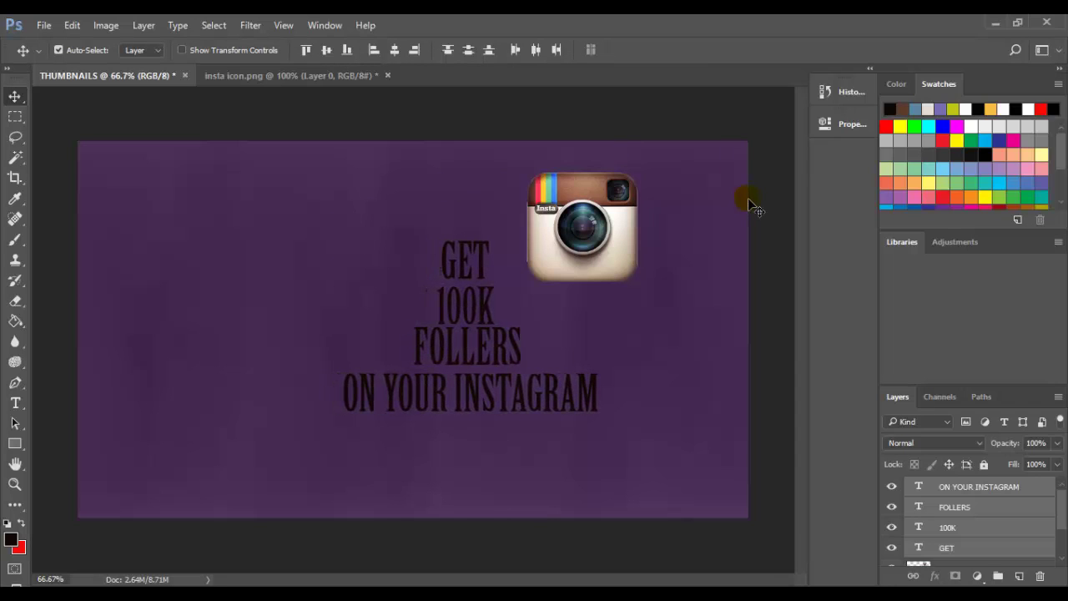
{"action": "key", "text": "Right"}
{"action": "key", "text": "Right"}
{"action": "key", "text": "Right"}
{"action": "key", "text": "Right"}
{"action": "key", "text": "Right"}
{"action": "key", "text": "Right"}
{"action": "key", "text": "Right"}
{"action": "key", "text": "Right"}
{"action": "key", "text": "Right"}
{"action": "key", "text": "Right"}
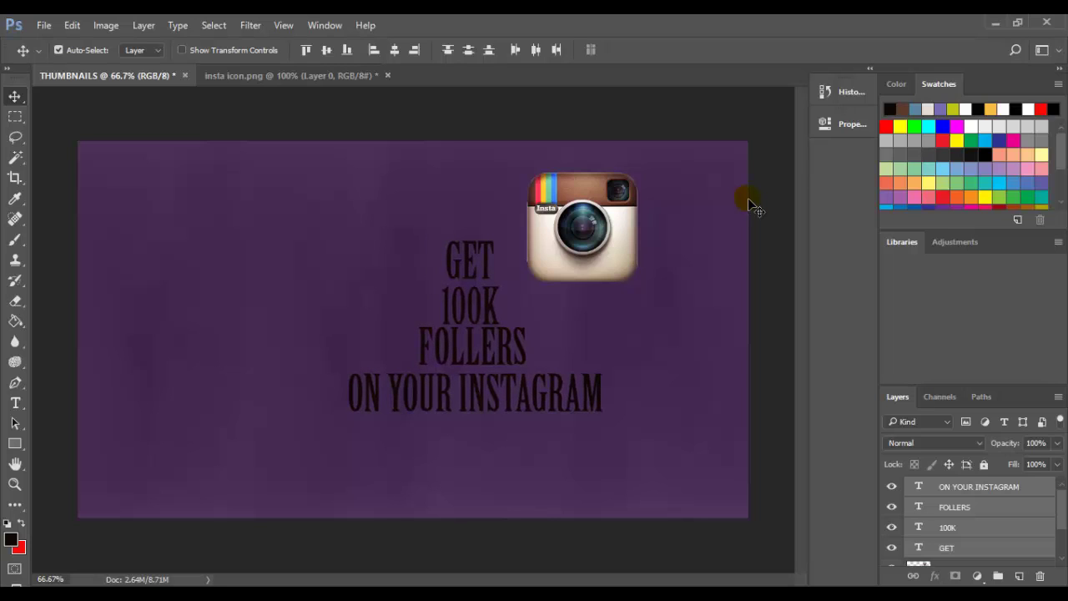
{"action": "key", "text": "Right"}
{"action": "key", "text": "Right"}
{"action": "key", "text": "Right"}
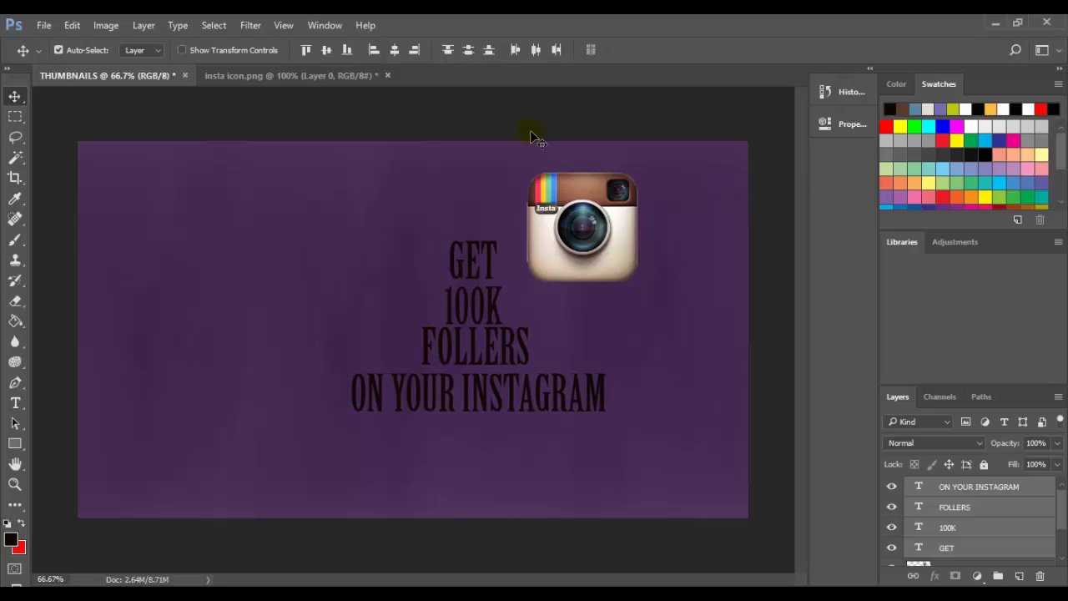
{"action": "left_click_drag", "start_coordinate": [597, 223], "coordinate": [609, 291]}
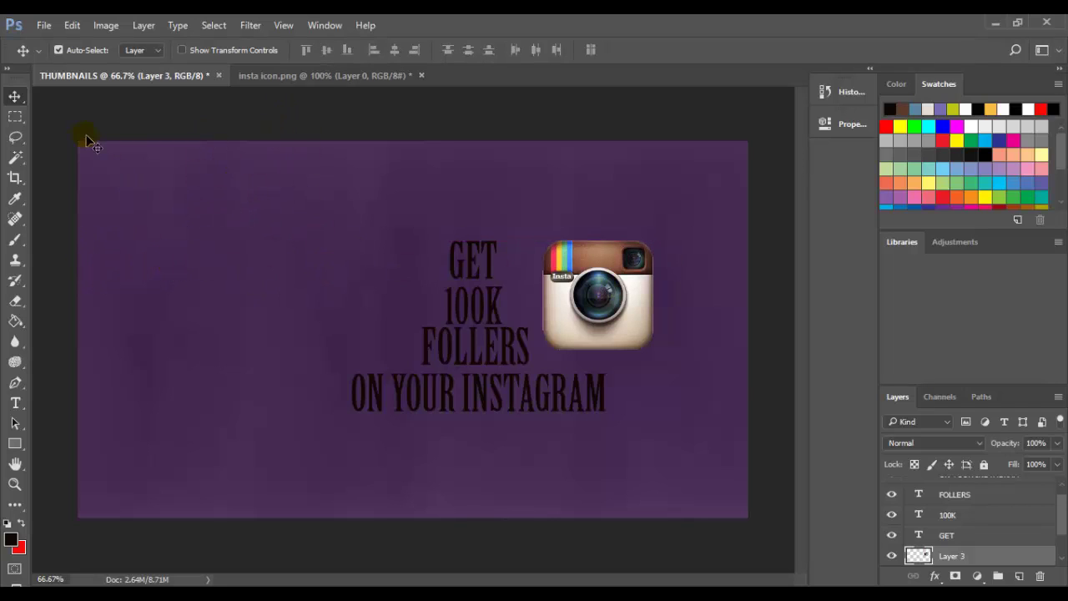
Step: Close the insta icon.png document without saving its changes
{"action": "left_click", "coordinate": [43, 25]}
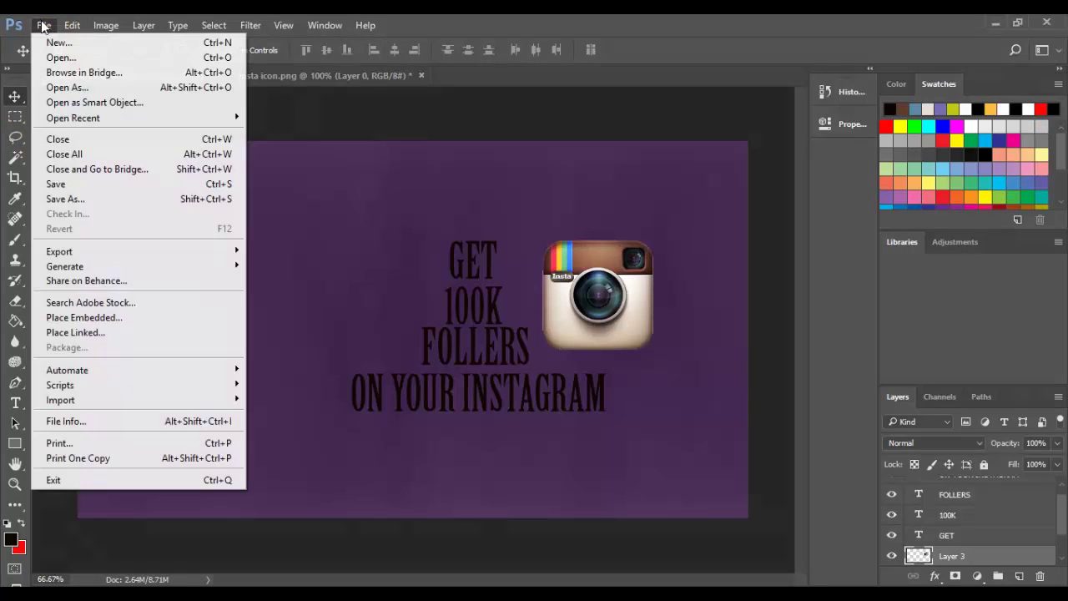
{"action": "left_click", "coordinate": [43, 25]}
{"action": "left_click", "coordinate": [106, 25]}
{"action": "left_click", "coordinate": [639, 23]}
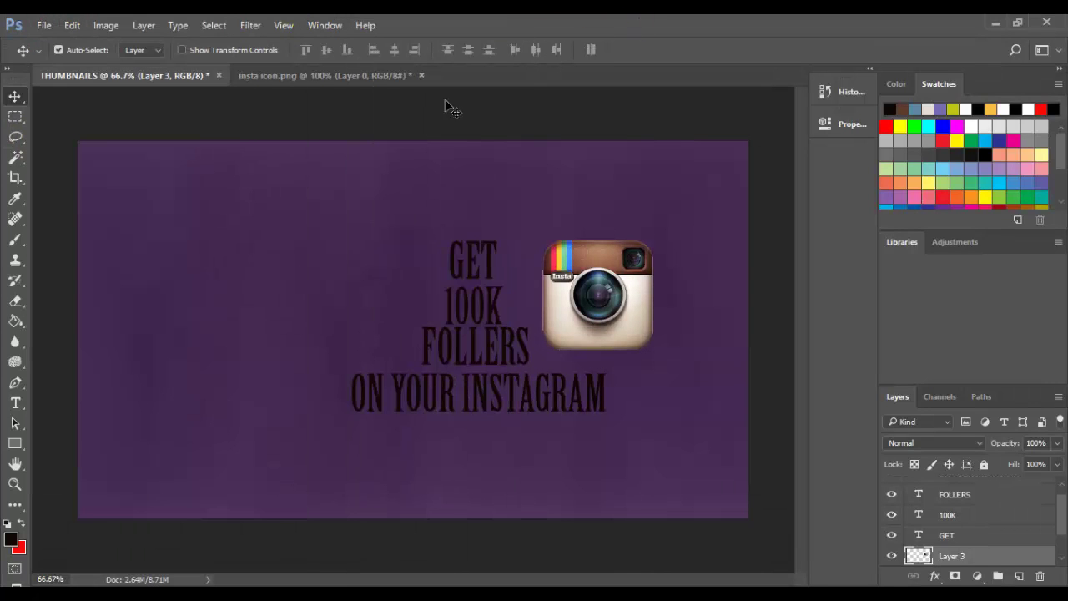
{"action": "left_click", "coordinate": [394, 77]}
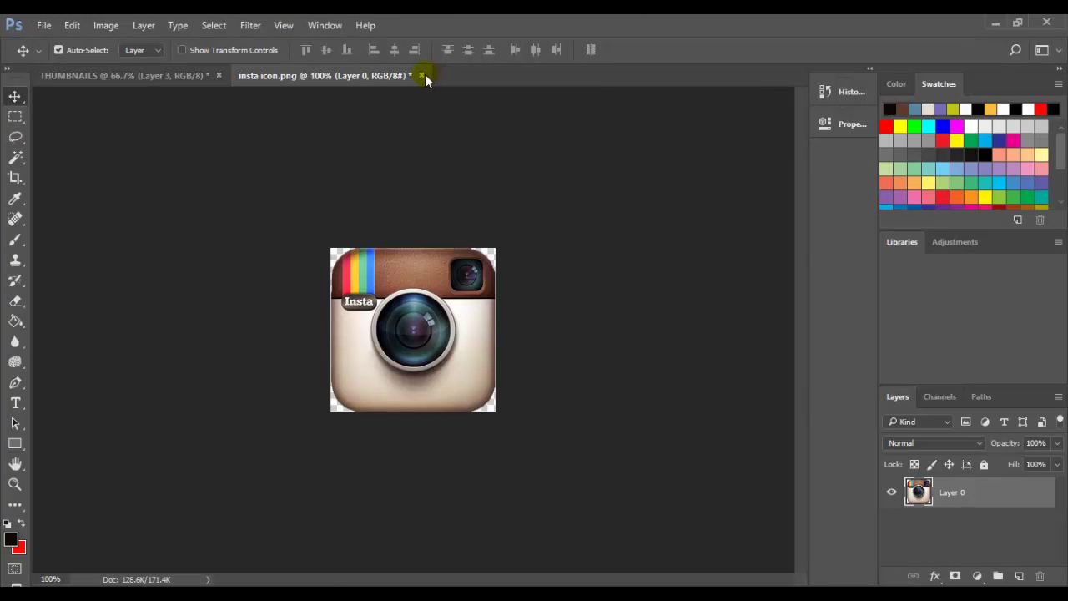
{"action": "left_click", "coordinate": [421, 75]}
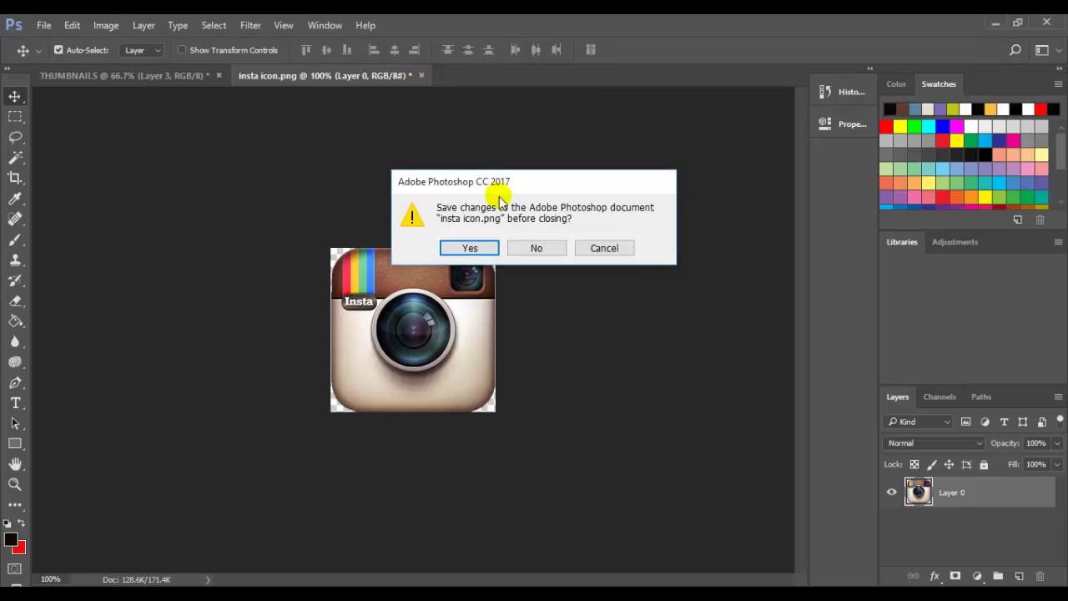
{"action": "left_click", "coordinate": [532, 248]}
Step: Open the shocked emoji PNG from the Desktop > ON MAKING folder
{"action": "left_click", "coordinate": [43, 25]}
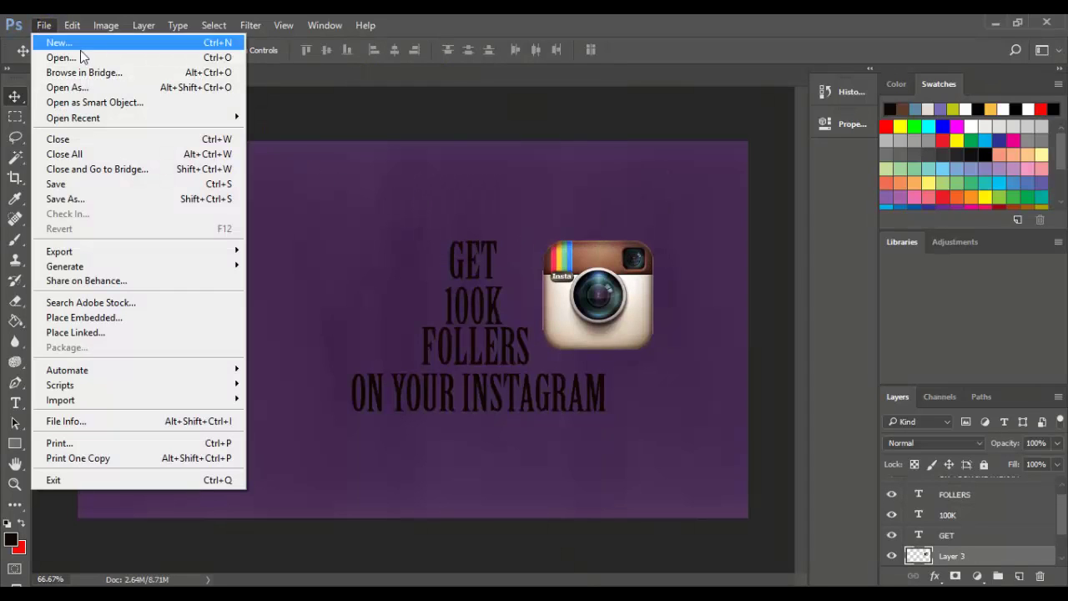
{"action": "left_click", "coordinate": [78, 58]}
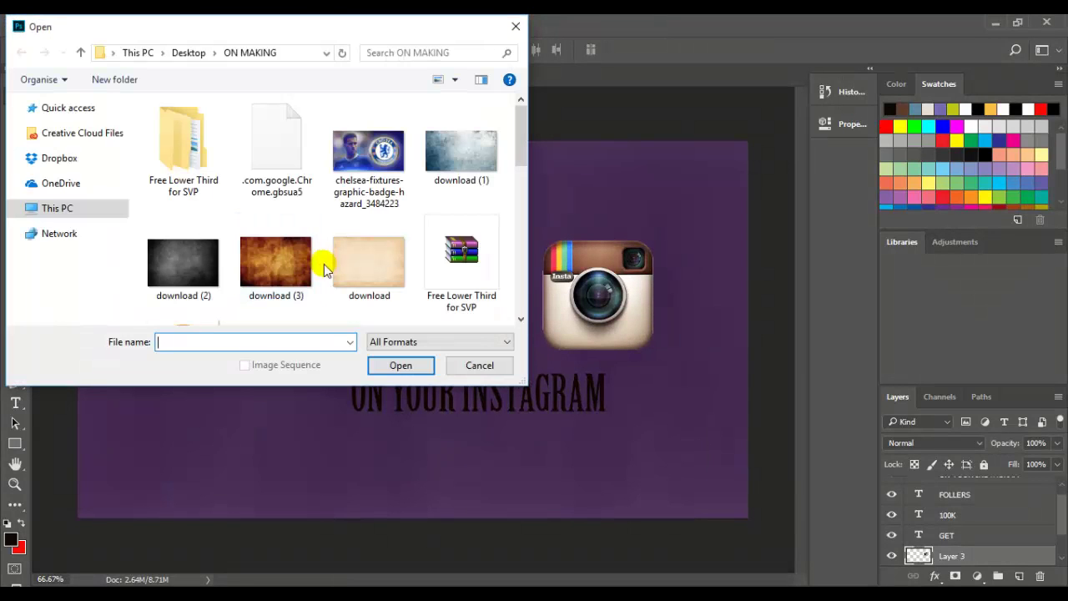
{"action": "scroll", "coordinate": [305, 231], "scroll_direction": "down", "scroll_amount": 3}
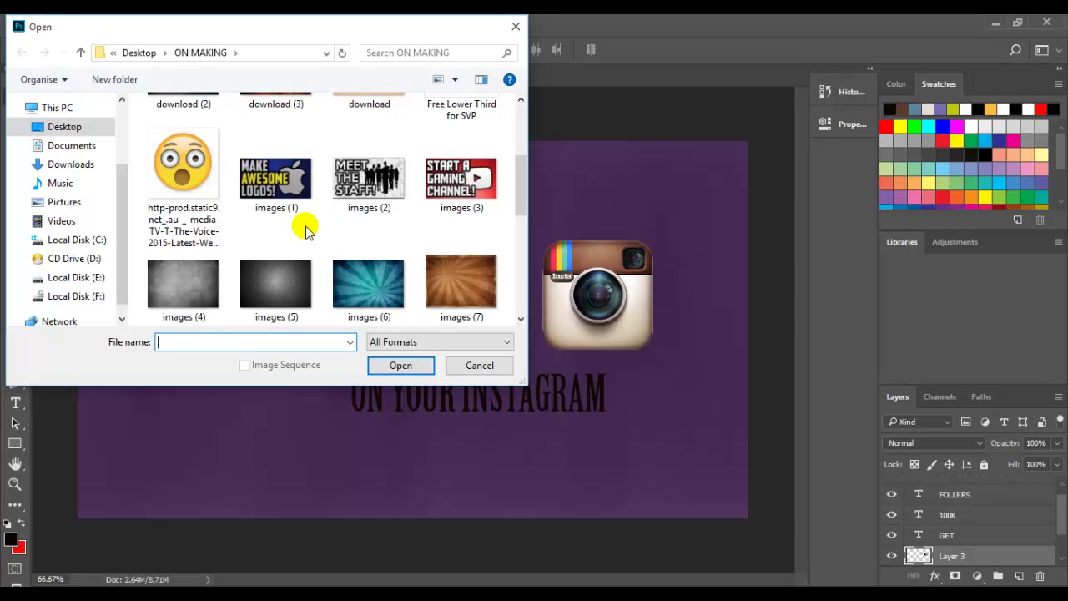
{"action": "left_click", "coordinate": [196, 175]}
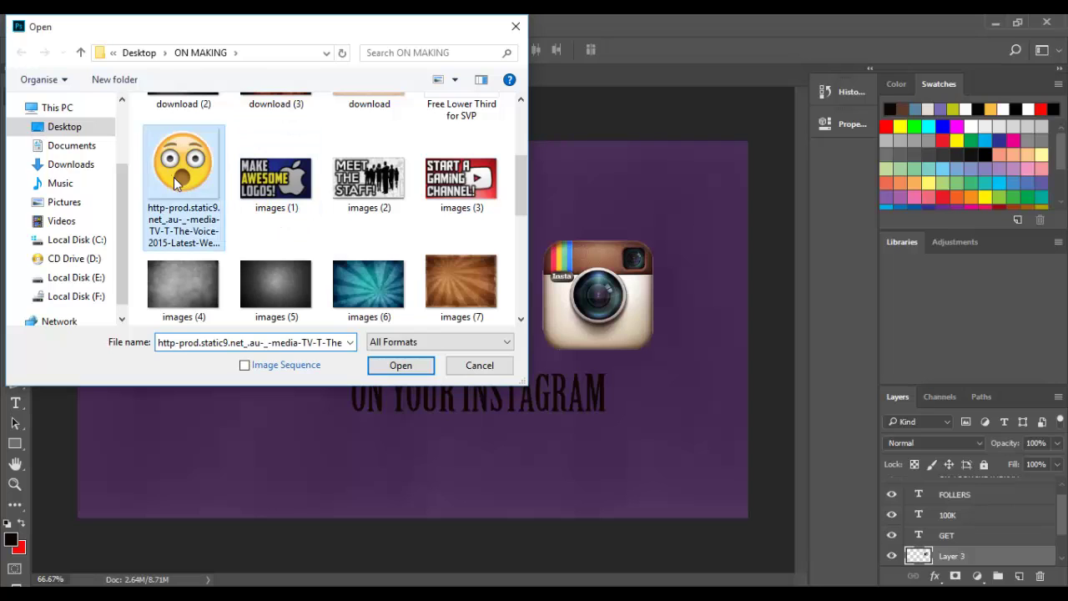
{"action": "left_click", "coordinate": [422, 373]}
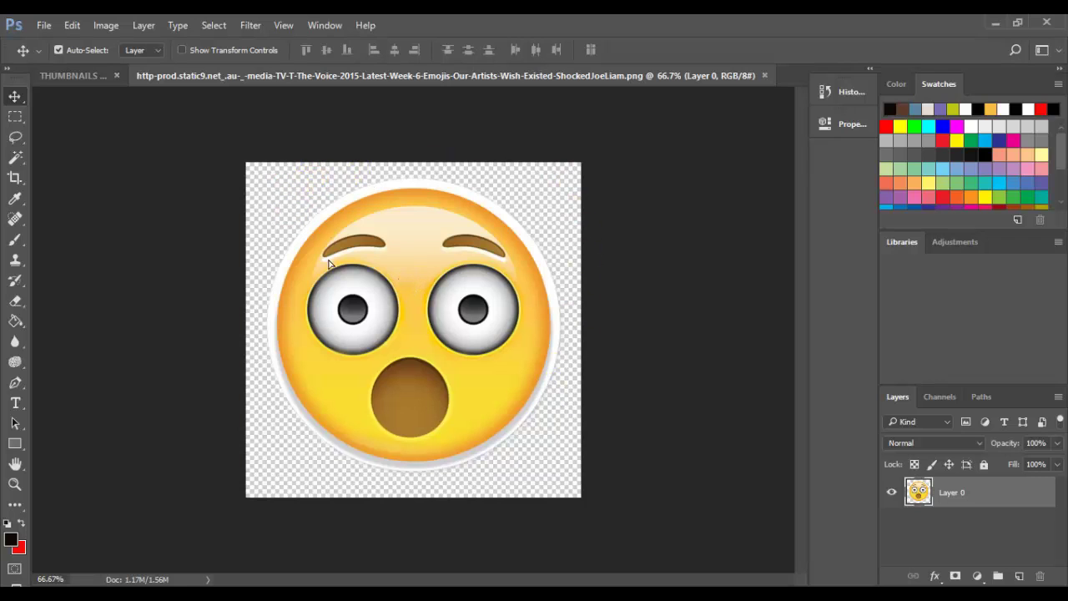
Step: Drag the shocked emoji into the thumbnail and place it left, then move the Instagram icon up-right
{"action": "left_click_drag", "start_coordinate": [328, 264], "coordinate": [240, 246]}
{"action": "left_click_drag", "start_coordinate": [231, 322], "coordinate": [237, 238]}
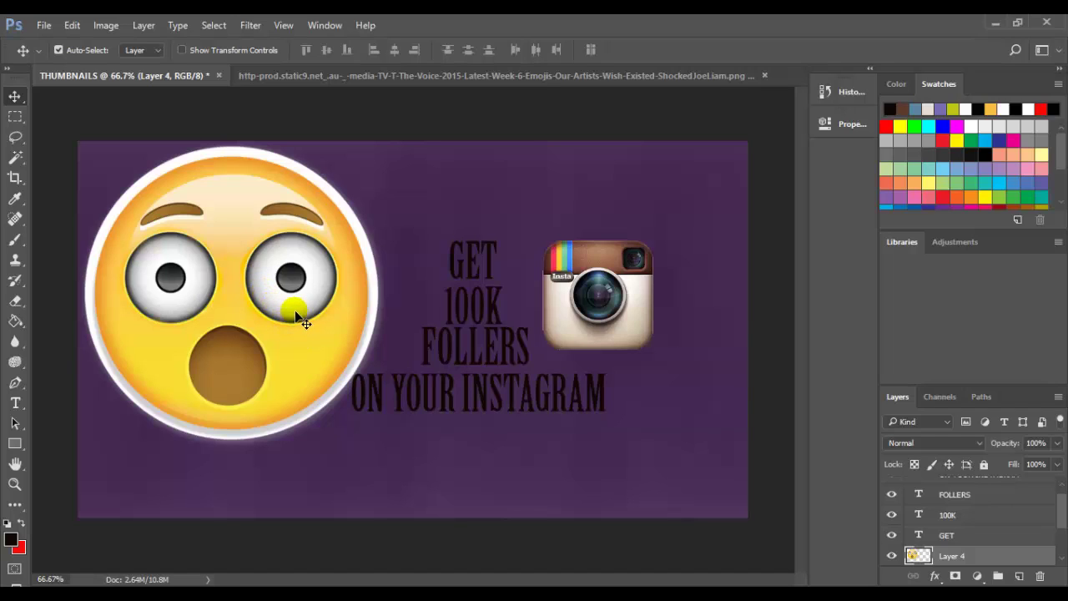
{"action": "left_click_drag", "start_coordinate": [312, 289], "coordinate": [315, 295]}
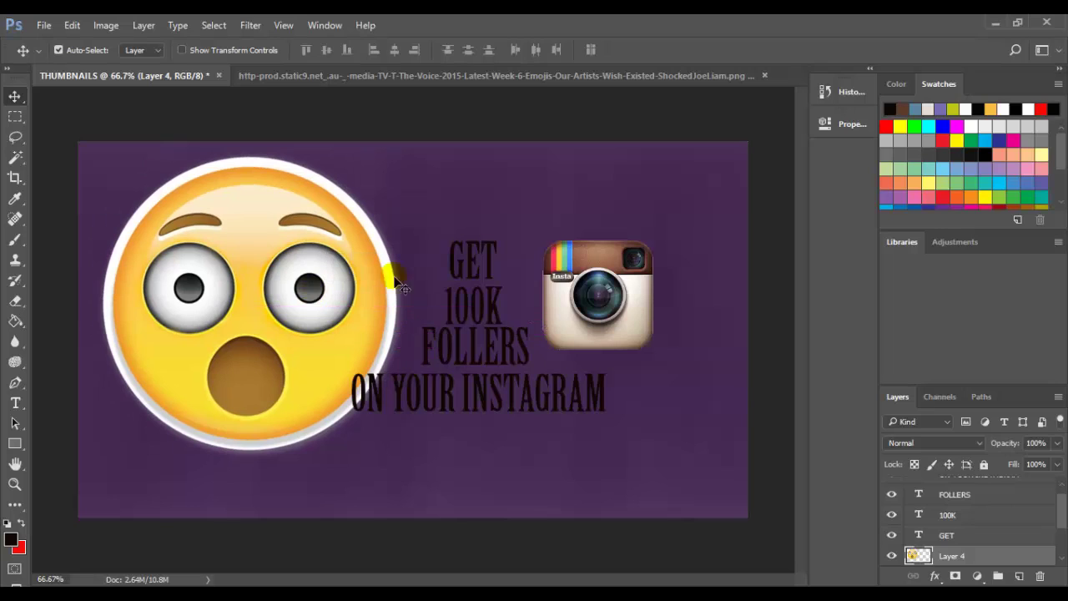
{"action": "left_click_drag", "start_coordinate": [637, 282], "coordinate": [660, 247]}
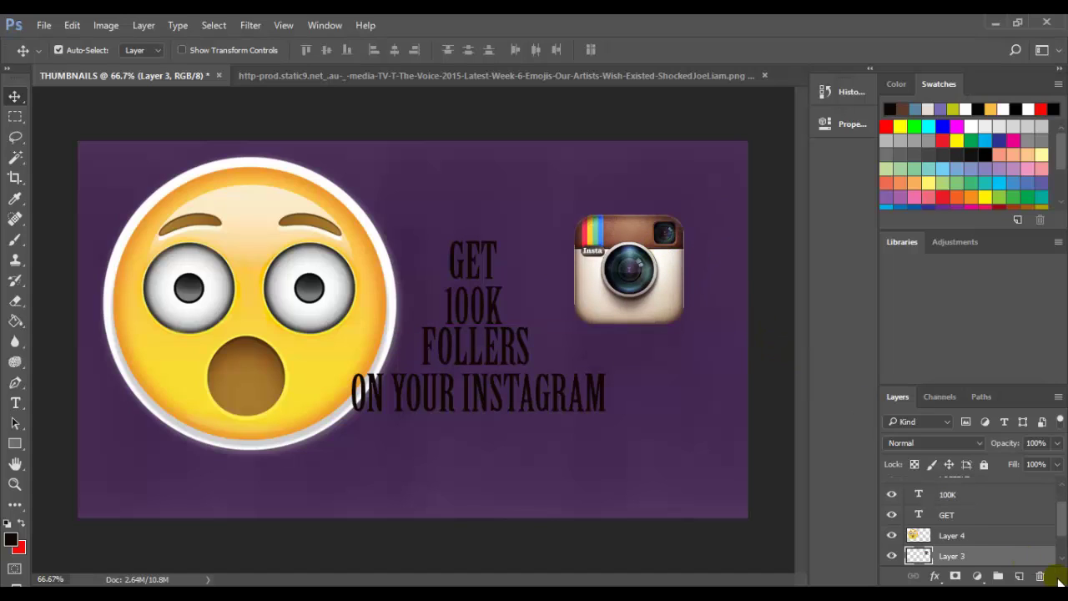
{"action": "scroll", "coordinate": [1063, 522], "scroll_direction": "up", "scroll_amount": 2}
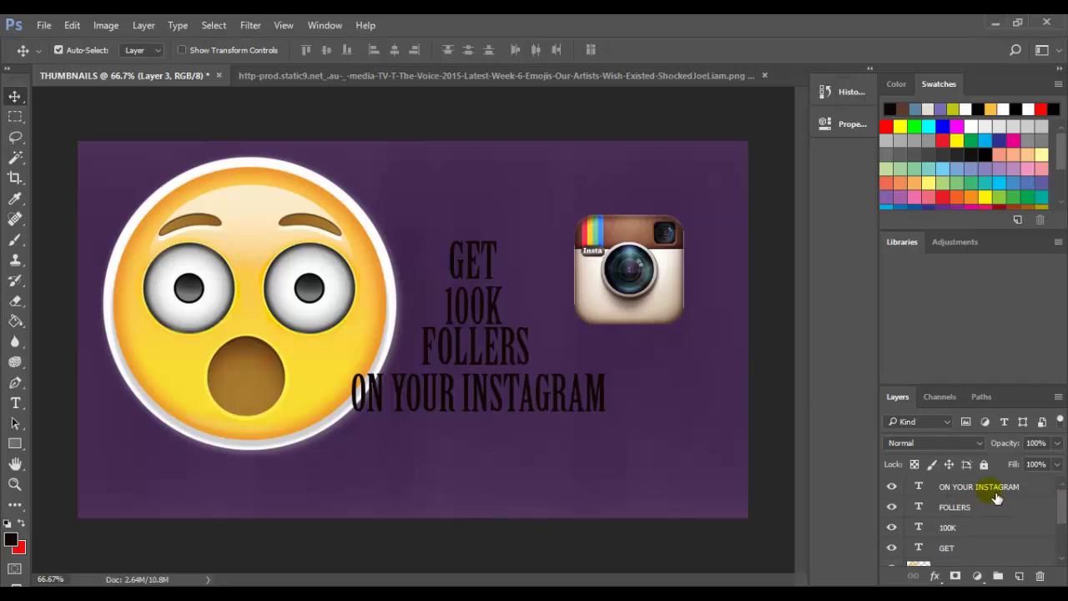
{"action": "left_click", "coordinate": [992, 491]}
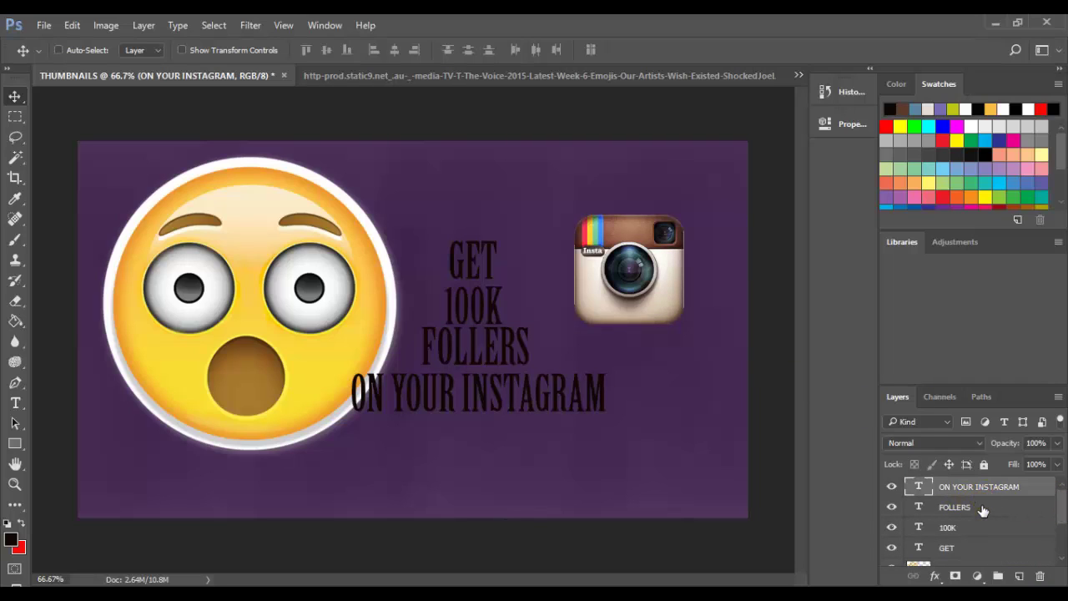
Step: Add FOLLERS and GET to the text layer selection and nudge the four lines six steps right
{"action": "left_click", "coordinate": [978, 508], "text": "ctrl"}
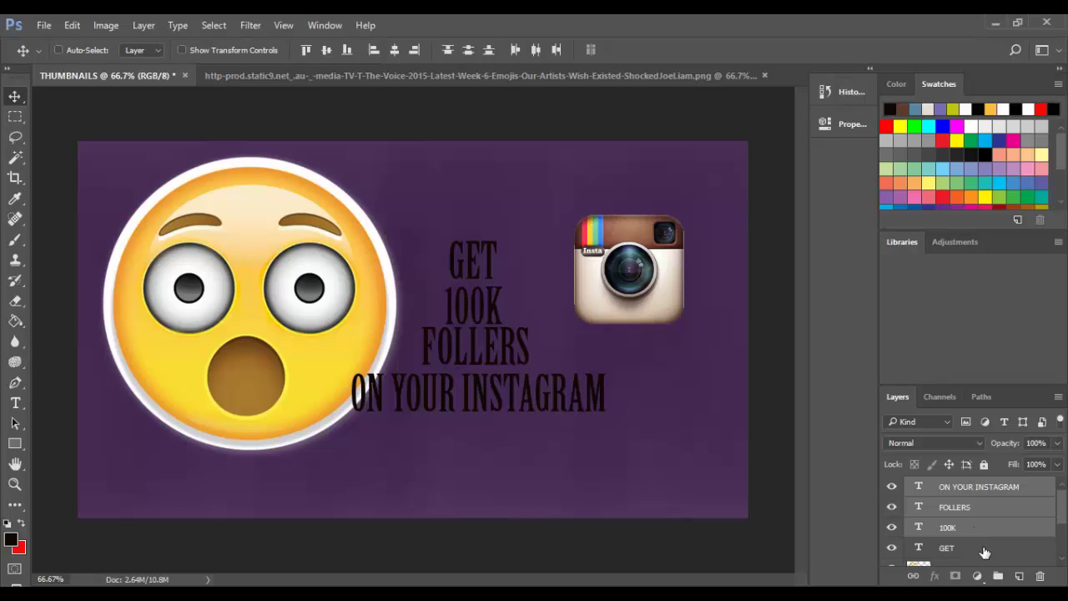
{"action": "left_click", "coordinate": [984, 548], "text": "shift"}
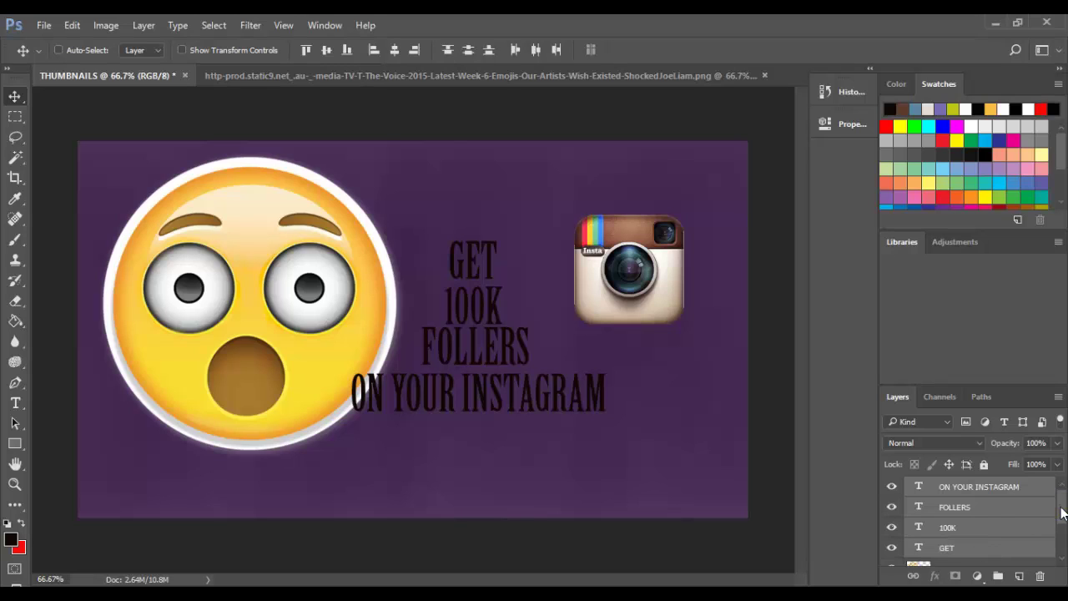
{"action": "scroll", "coordinate": [1061, 505], "scroll_direction": "down", "scroll_amount": 2}
{"action": "scroll", "coordinate": [1060, 500], "scroll_direction": "up", "scroll_amount": 2}
{"action": "key", "text": "ctrl"}
{"action": "key", "text": "Right"}
{"action": "key", "text": "Right"}
{"action": "key", "text": "Right"}
{"action": "key", "text": "Right"}
{"action": "key", "text": "Right"}
{"action": "key", "text": "Right"}
{"action": "key", "text": "Right"}
{"action": "key", "text": "Right"}
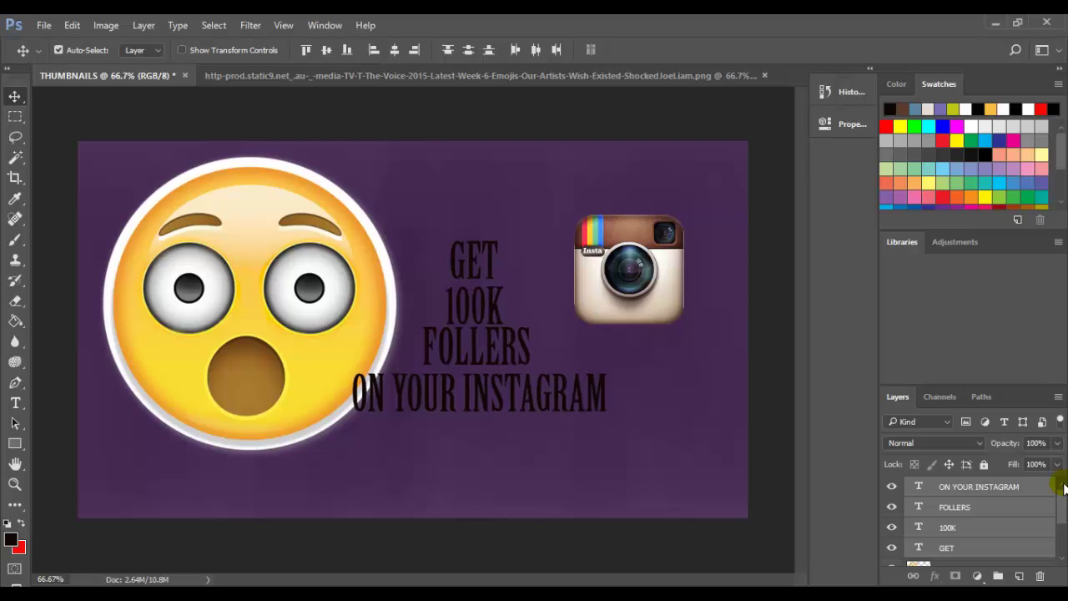
{"action": "key", "text": "Right"}
{"action": "key", "text": "Right"}
{"action": "key", "text": "Right"}
{"action": "key", "text": "Right"}
{"action": "key", "text": "Right"}
{"action": "key", "text": "Right"}
{"action": "key", "text": "Right"}
{"action": "key", "text": "Right"}
{"action": "key", "text": "Right"}
{"action": "key", "text": "Right"}
{"action": "key", "text": "Right"}
{"action": "key", "text": "Right"}
{"action": "key", "text": "Right"}
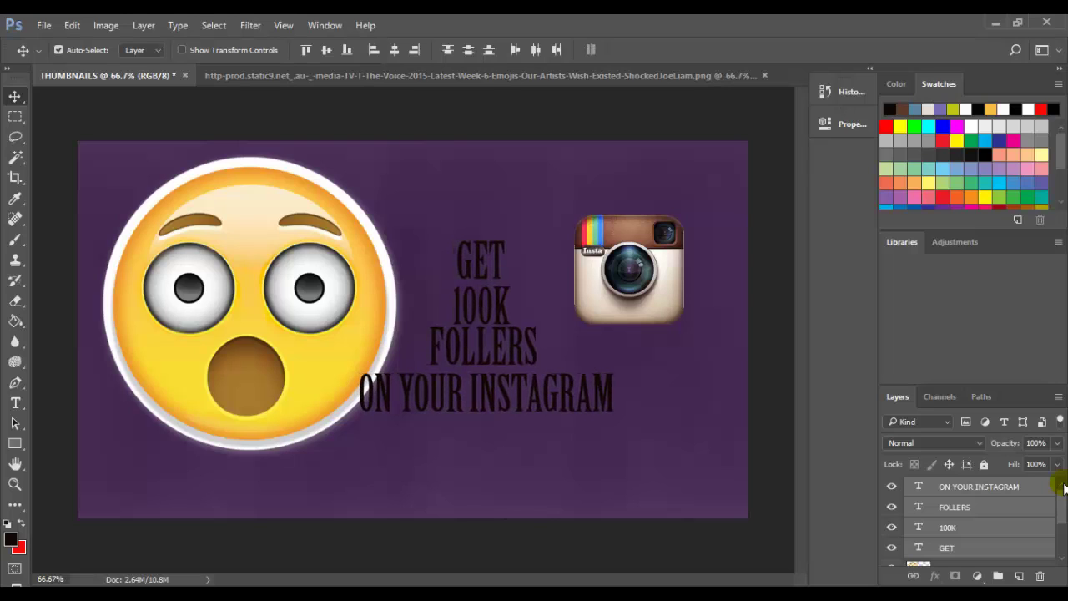
{"action": "key", "text": "Right"}
{"action": "key", "text": "Right"}
{"action": "key", "text": "Right"}
{"action": "key", "text": "Right"}
{"action": "key", "text": "Right"}
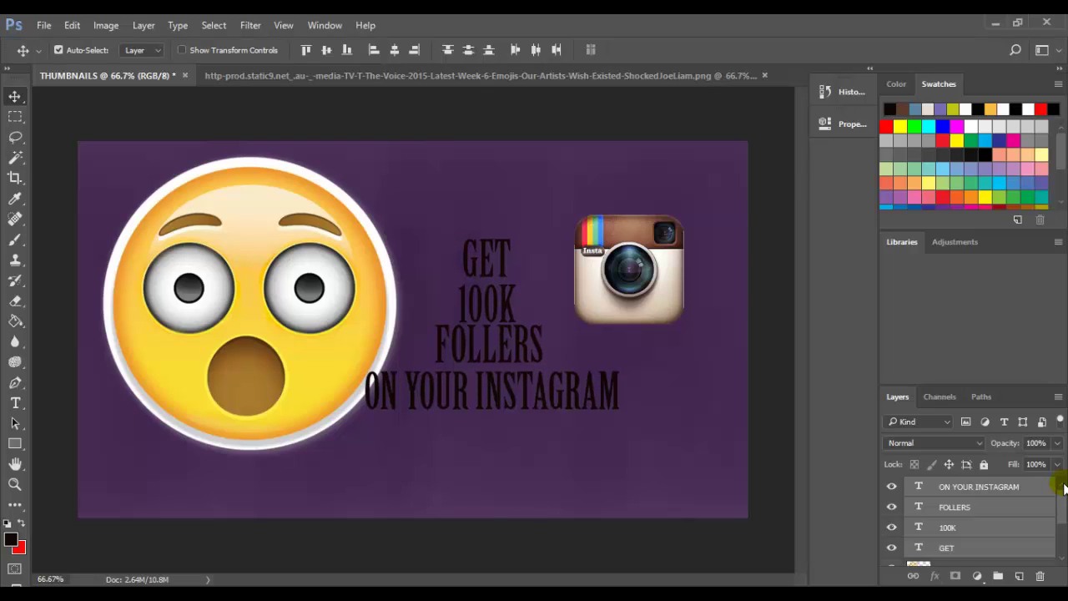
{"action": "key", "text": "Right"}
{"action": "key", "text": "Right"}
{"action": "key", "text": "Right"}
{"action": "key", "text": "Right"}
{"action": "key", "text": "Right"}
{"action": "key", "text": "Right"}
{"action": "key", "text": "Right"}
{"action": "key", "text": "Right"}
{"action": "key", "text": "Right"}
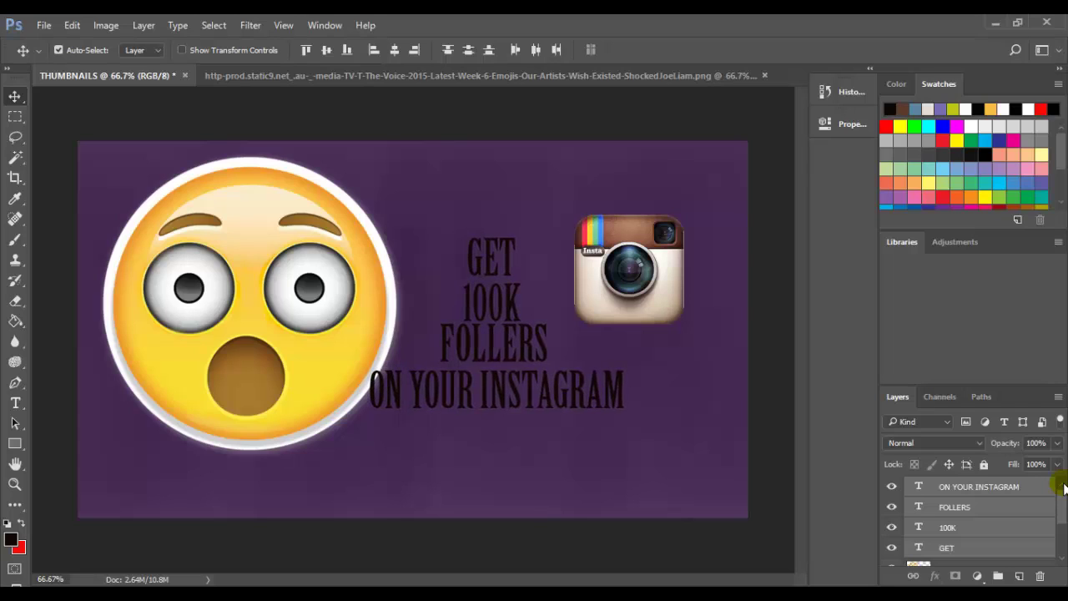
{"action": "key", "text": "Right"}
{"action": "key", "text": "Right"}
{"action": "key", "text": "Right"}
{"action": "key", "text": "Right"}
{"action": "key", "text": "Right"}
{"action": "key", "text": "Right"}
{"action": "key", "text": "Right"}
{"action": "key", "text": "Right"}
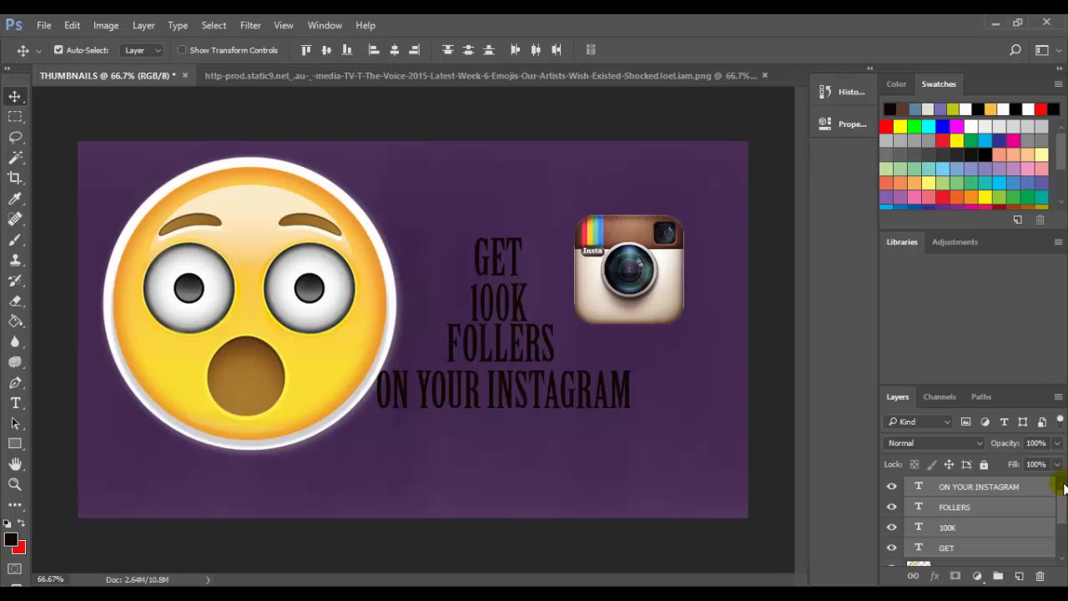
{"action": "key", "text": "Right"}
{"action": "key", "text": "Right"}
{"action": "key", "text": "Right"}
{"action": "key", "text": "Right"}
{"action": "key", "text": "Right"}
{"action": "key", "text": "Right"}
{"action": "key", "text": "Right"}
{"action": "key", "text": "Right"}
{"action": "key", "text": "Right"}
{"action": "key", "text": "Right"}
{"action": "key", "text": "Right"}
{"action": "key", "text": "Right"}
{"action": "key", "text": "Right"}
{"action": "key", "text": "Right"}
{"action": "key", "text": "Right"}
{"action": "key", "text": "Right"}
{"action": "key", "text": "Right"}
{"action": "key", "text": "Right"}
{"action": "key", "text": "Right"}
{"action": "key", "text": "Right"}
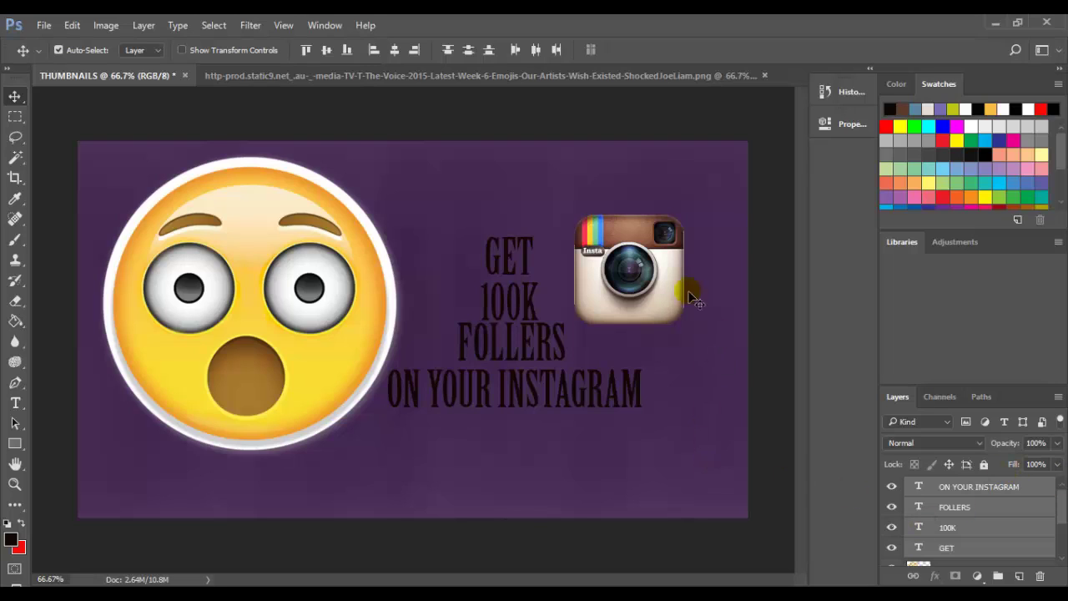
Step: Drop the Instagram icon a few pixels and scale the shocked emoji up to about 105%
{"action": "left_click", "coordinate": [645, 255]}
{"action": "left_click_drag", "start_coordinate": [645, 255], "coordinate": [644, 260]}
{"action": "left_click", "coordinate": [290, 305]}
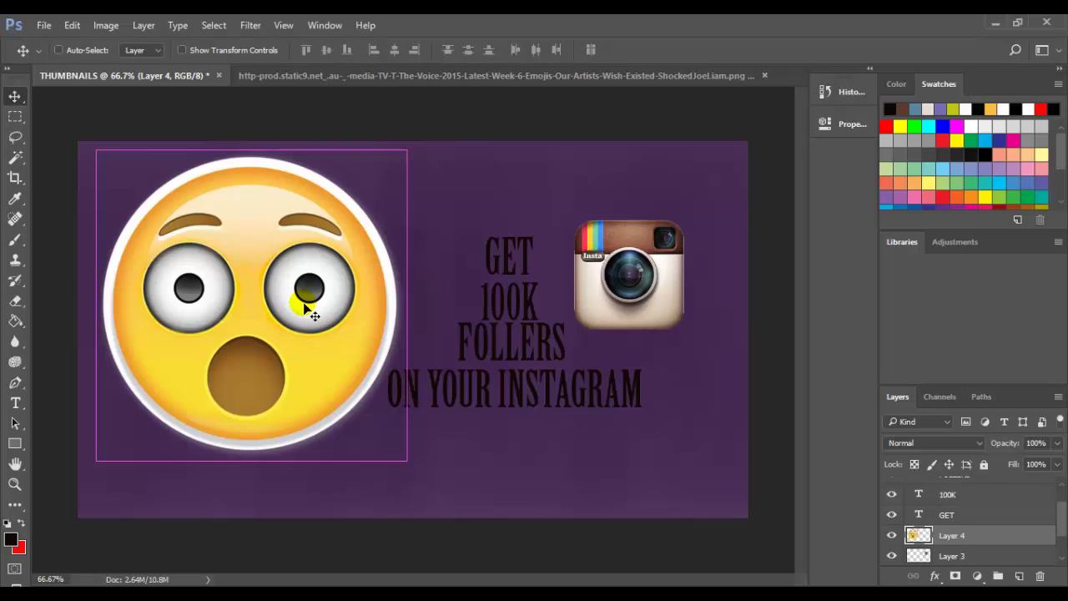
{"action": "key", "text": "ctrl+t"}
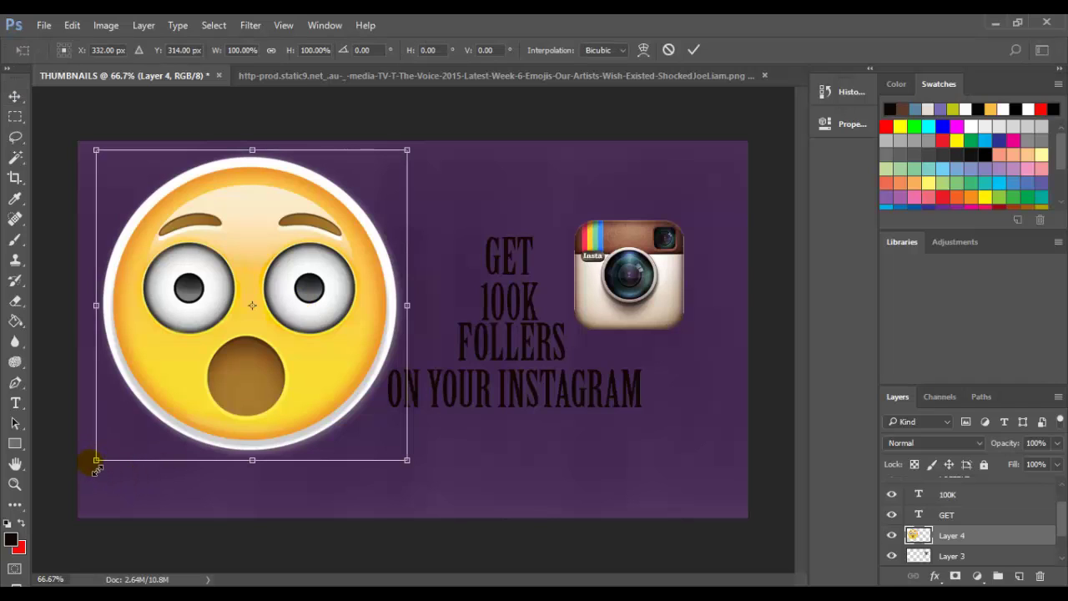
{"action": "left_click_drag", "start_coordinate": [97, 469], "coordinate": [87, 491]}
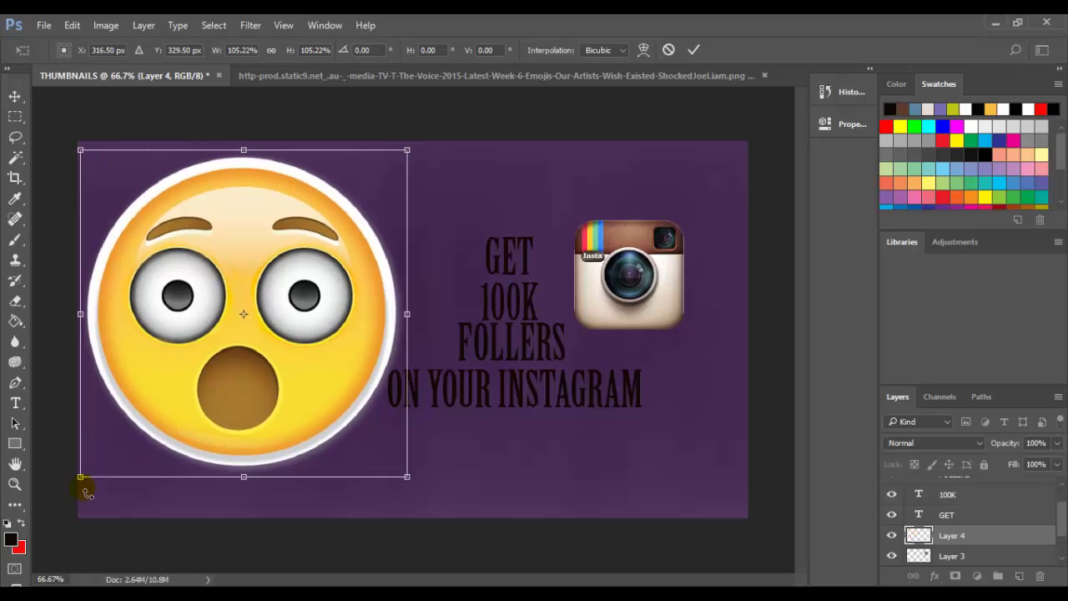
{"action": "left_click", "coordinate": [693, 51]}
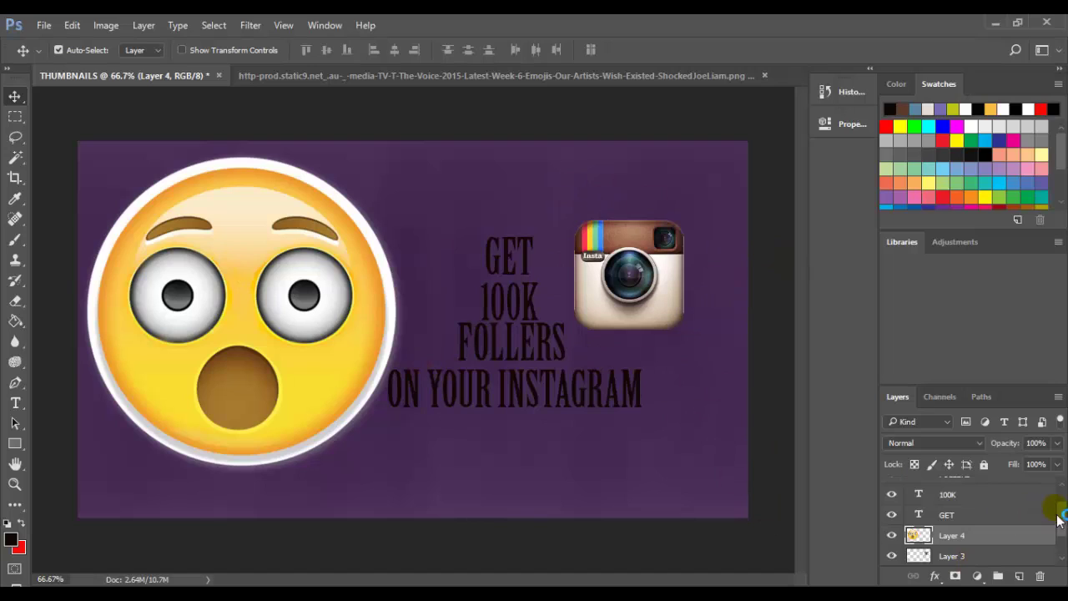
Step: Select only the ON YOUR INSTAGRAM text layer in the Layers panel
{"action": "scroll", "coordinate": [1055, 507], "scroll_direction": "up", "scroll_amount": 2}
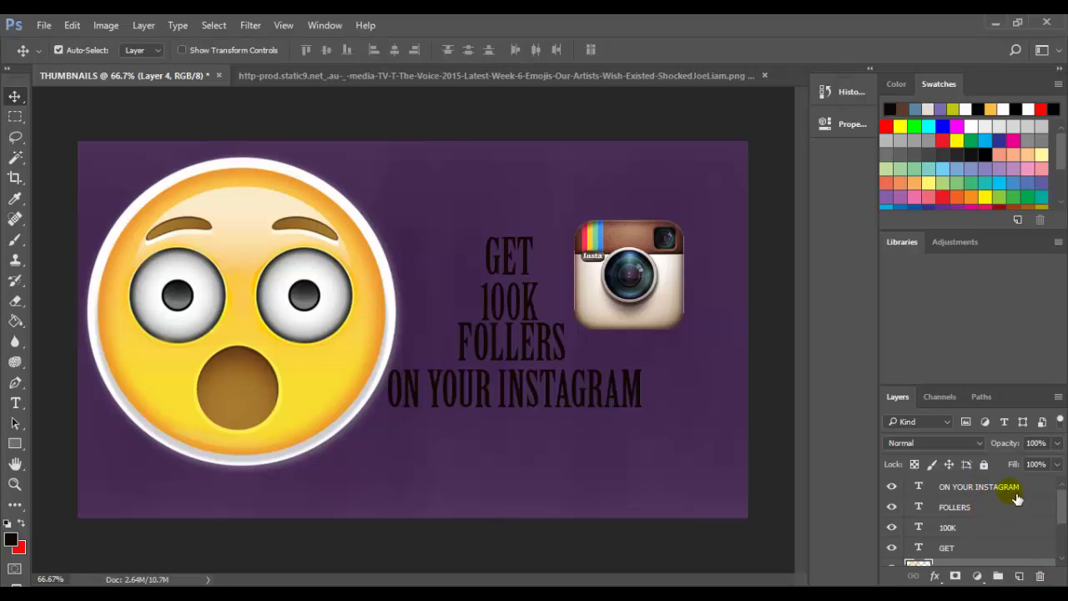
{"action": "key", "text": "ctrl"}
{"action": "key", "text": "ctrl"}
{"action": "left_click", "coordinate": [995, 496], "text": "ctrl"}
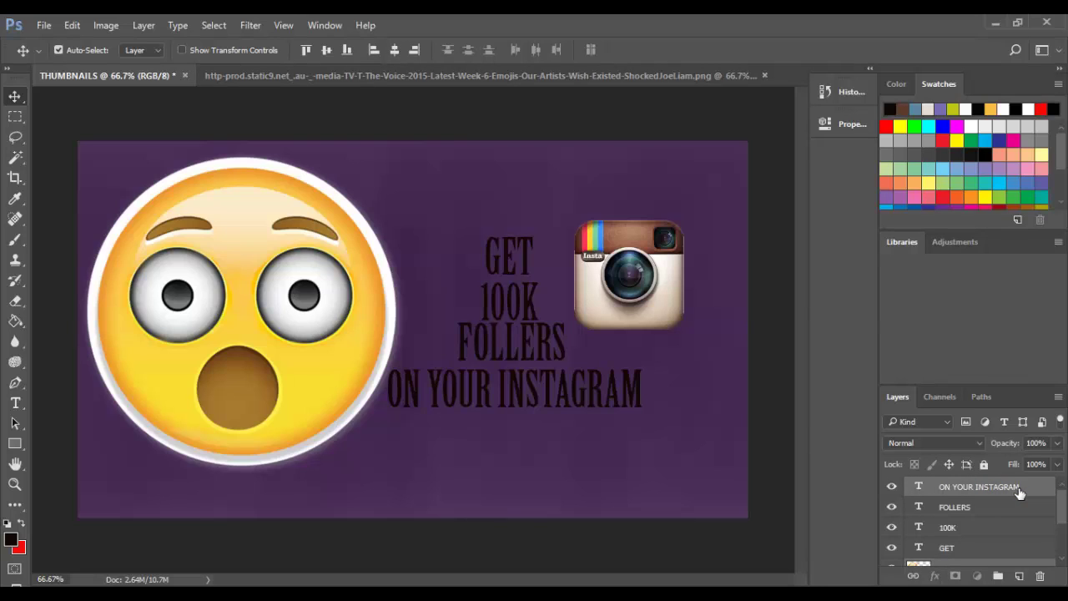
{"action": "left_click", "coordinate": [1017, 492]}
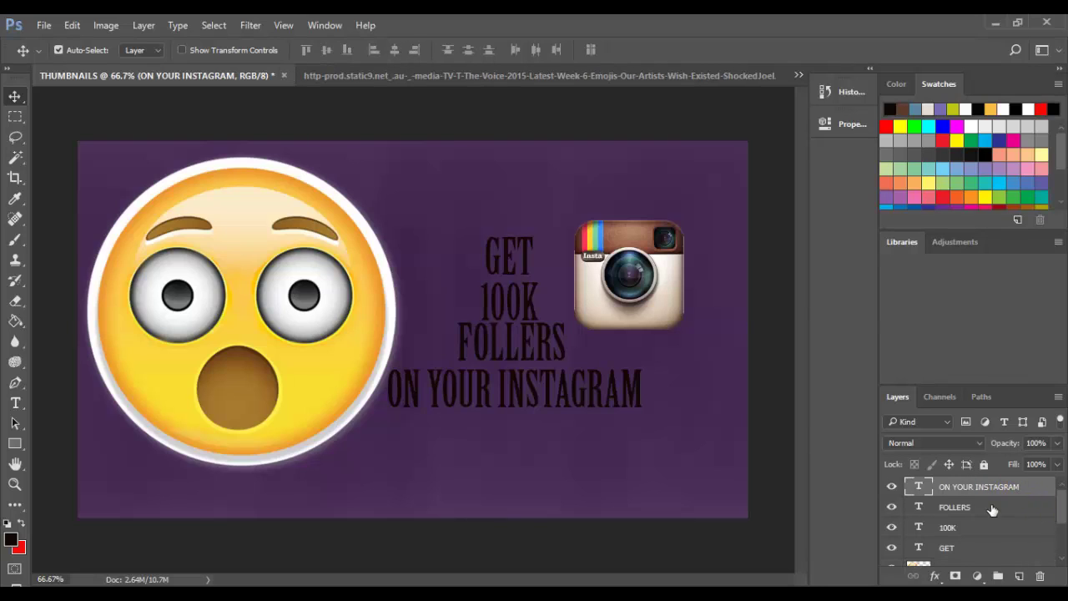
{"action": "left_click", "coordinate": [976, 492]}
{"action": "left_click", "coordinate": [981, 491]}
{"action": "key", "text": "ctrl"}
Step: Add FOLLERS, 100K and GET to the selection and merge all four with Ctrl+E
{"action": "left_click", "coordinate": [987, 511], "text": "ctrl"}
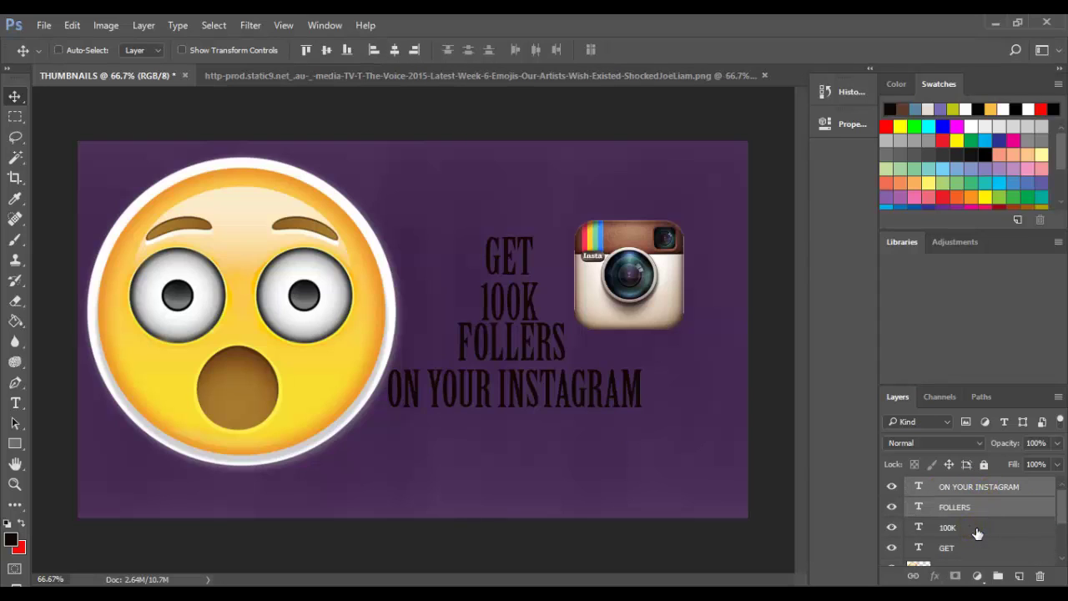
{"action": "left_click", "coordinate": [977, 529], "text": "ctrl"}
{"action": "left_click", "coordinate": [976, 549], "text": "ctrl"}
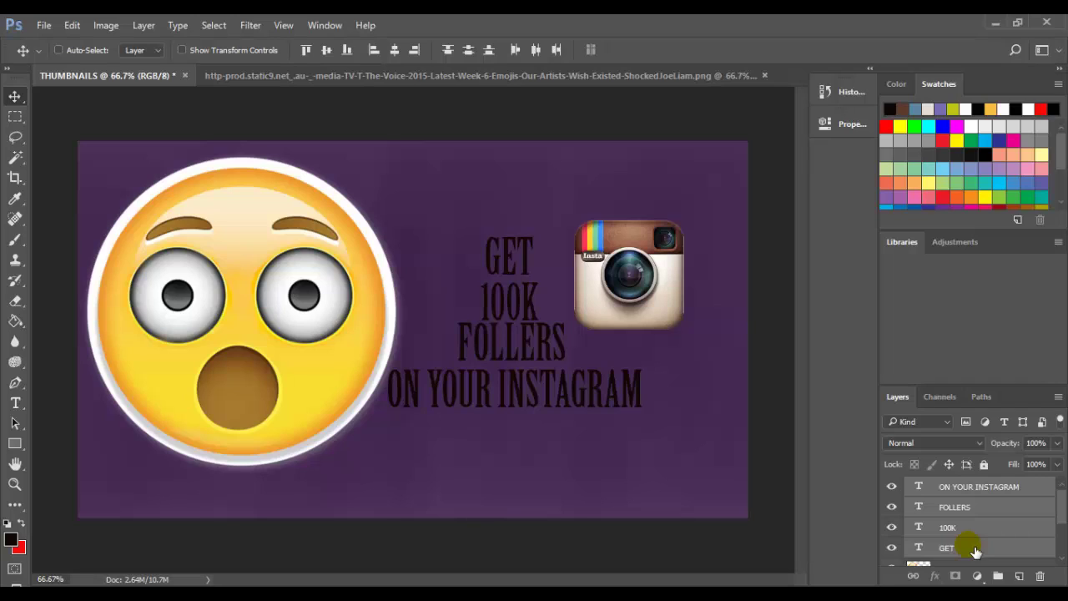
{"action": "key", "text": "ctrl"}
{"action": "key", "text": "ctrl"}
{"action": "key", "text": "ctrl+e"}
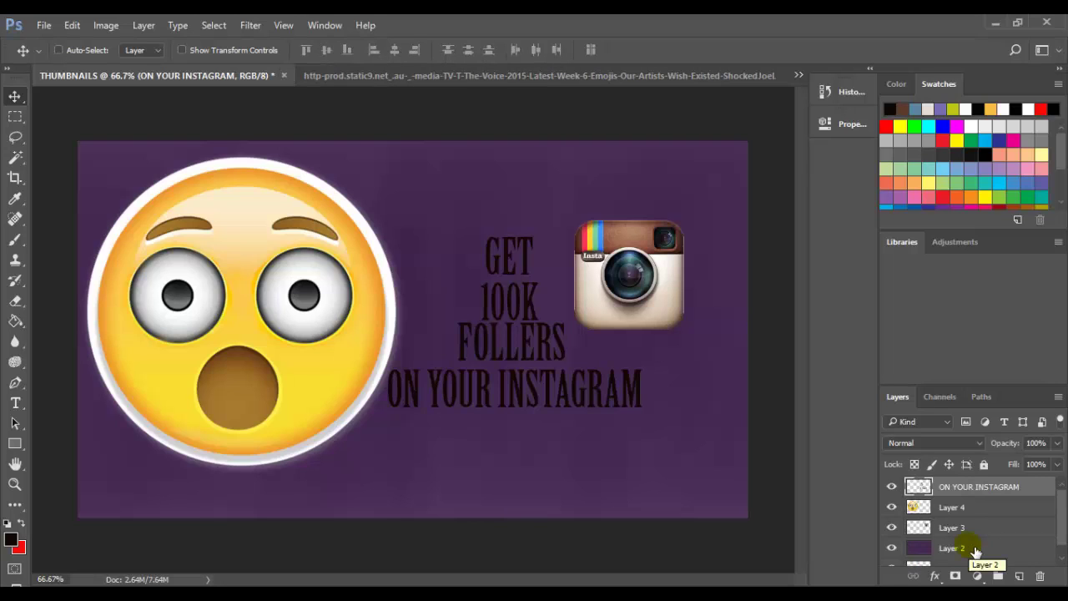
{"action": "key", "text": "ctrl"}
Step: Open Layer Style for the merged caption and switch off Drop Shadow and Outer Glow
{"action": "right_click", "coordinate": [961, 488]}
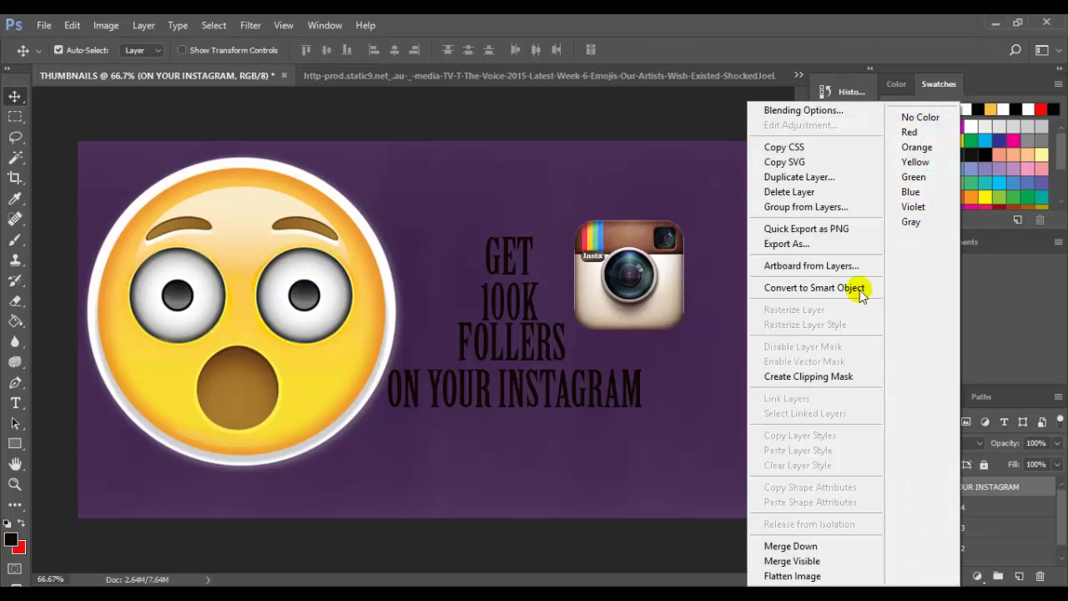
{"action": "left_click", "coordinate": [792, 112]}
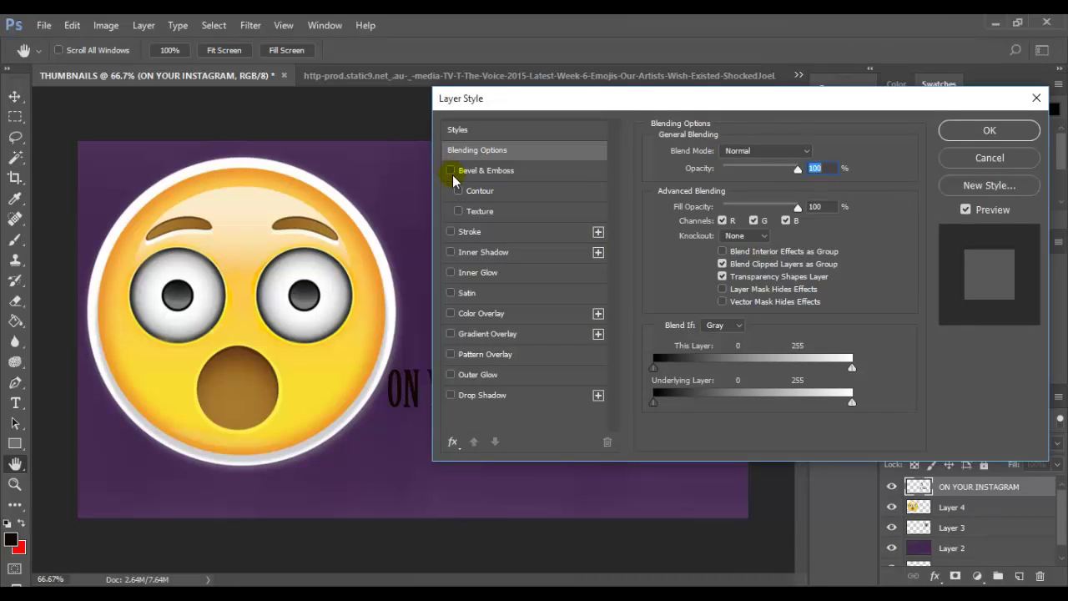
{"action": "left_click", "coordinate": [451, 395]}
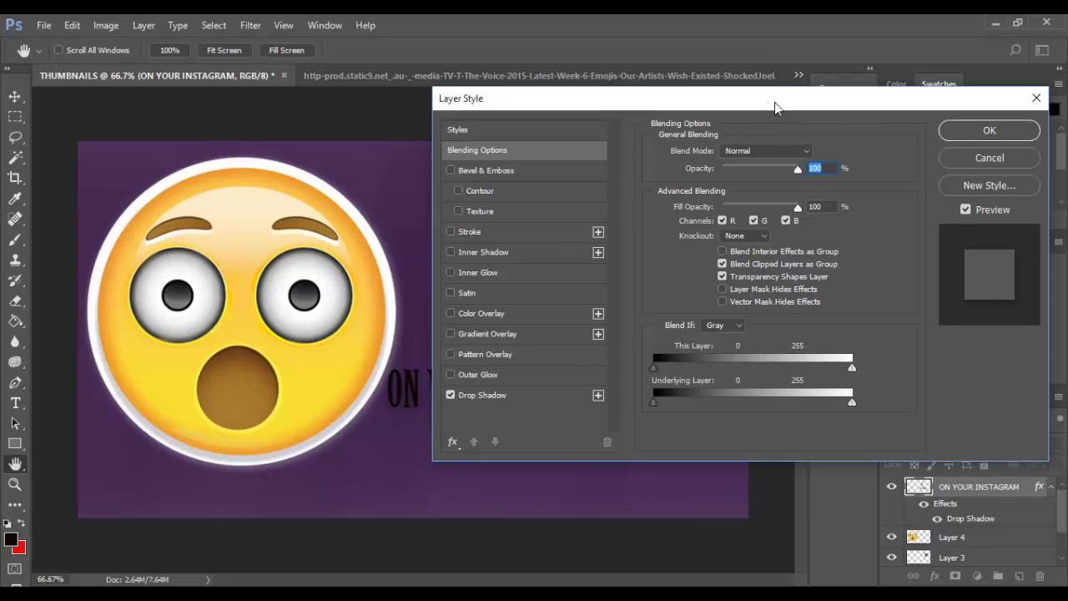
{"action": "left_click_drag", "start_coordinate": [774, 100], "coordinate": [1061, 46]}
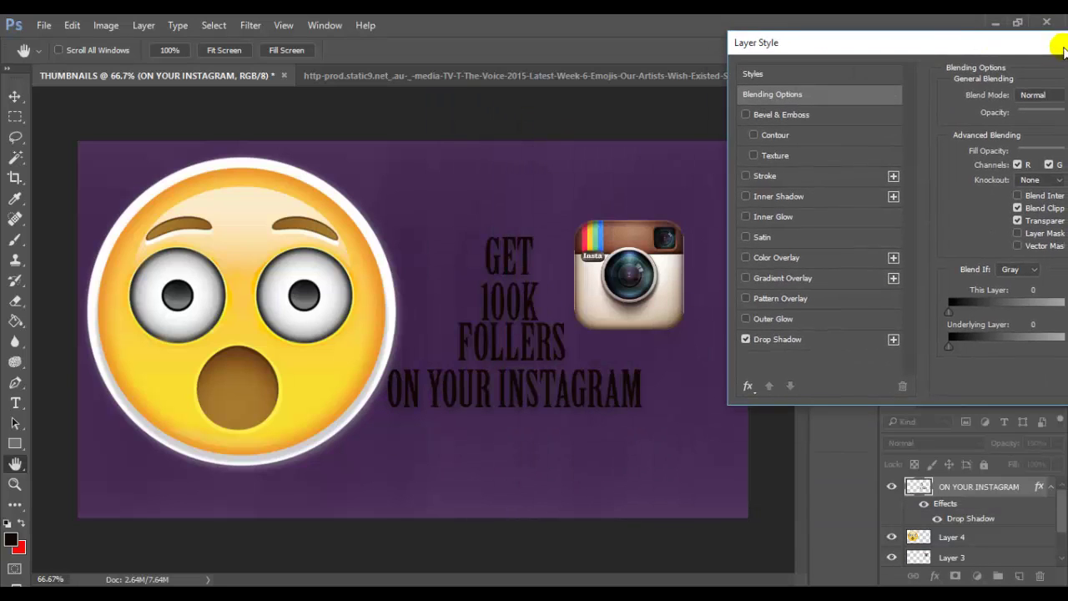
{"action": "left_click", "coordinate": [743, 342]}
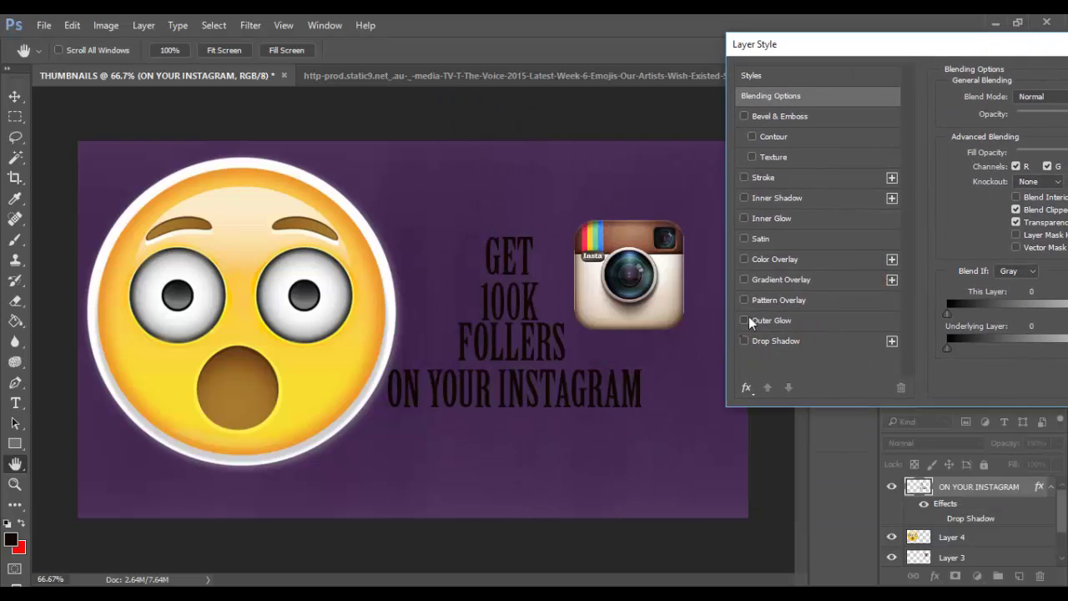
{"action": "left_click", "coordinate": [746, 321]}
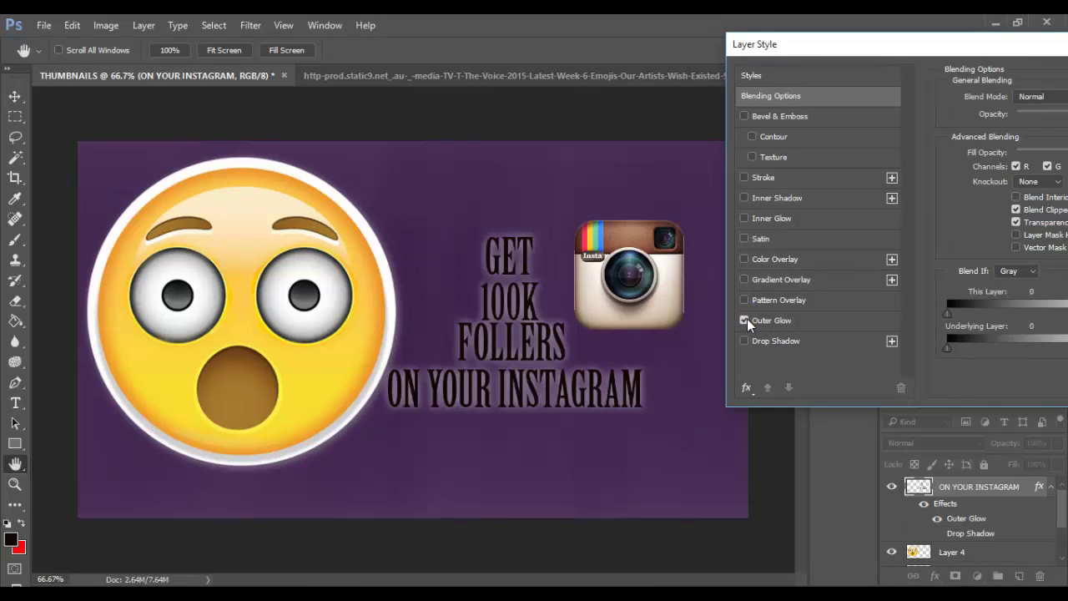
{"action": "left_click", "coordinate": [746, 320]}
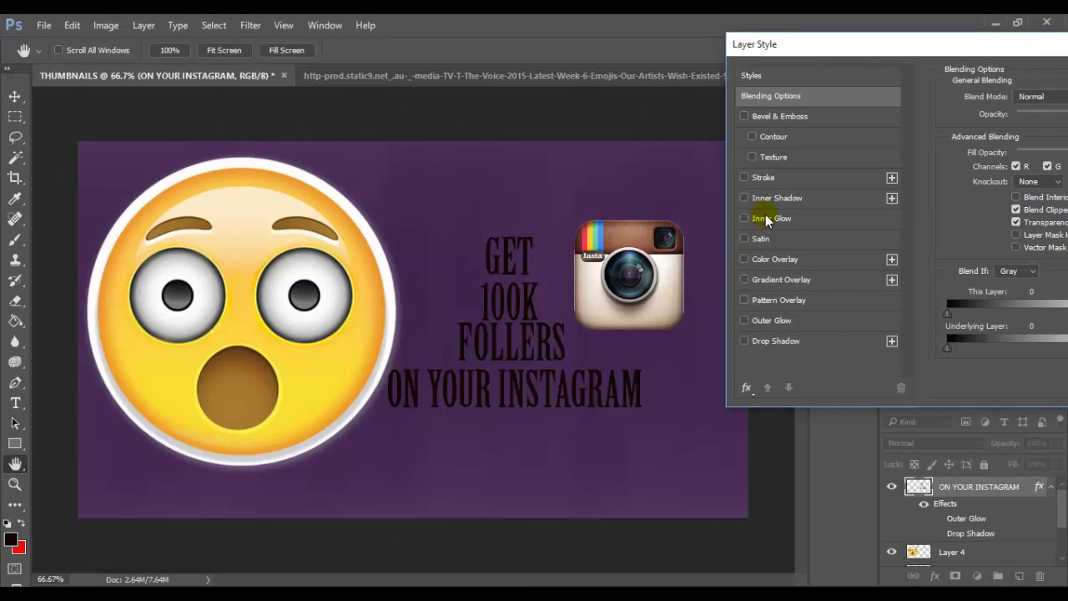
Step: Enable a 6 px outside Stroke on the caption and open its settings
{"action": "left_click", "coordinate": [744, 178]}
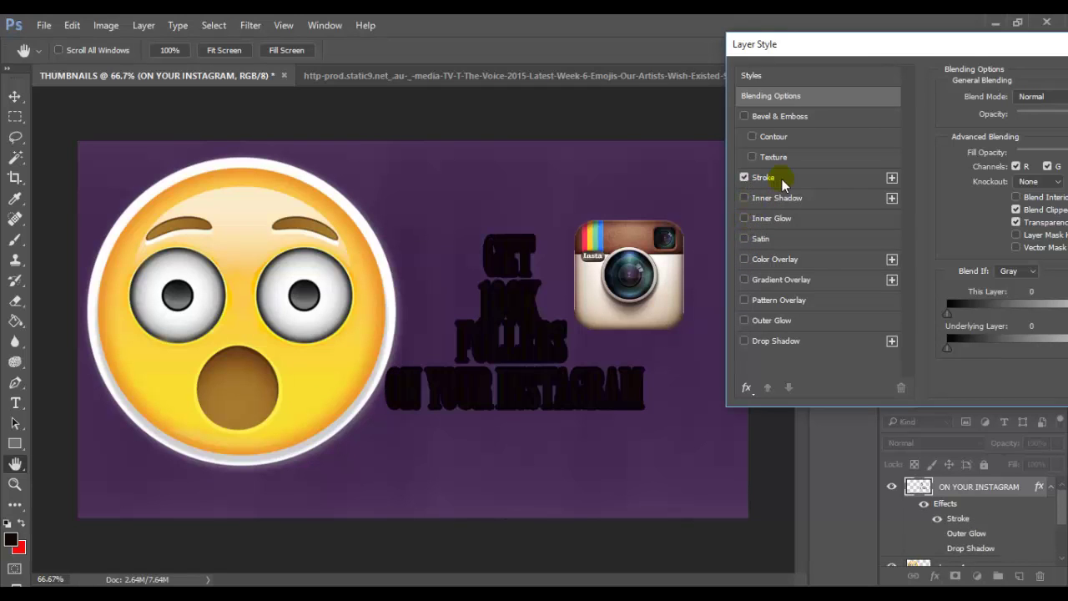
{"action": "left_click", "coordinate": [781, 179]}
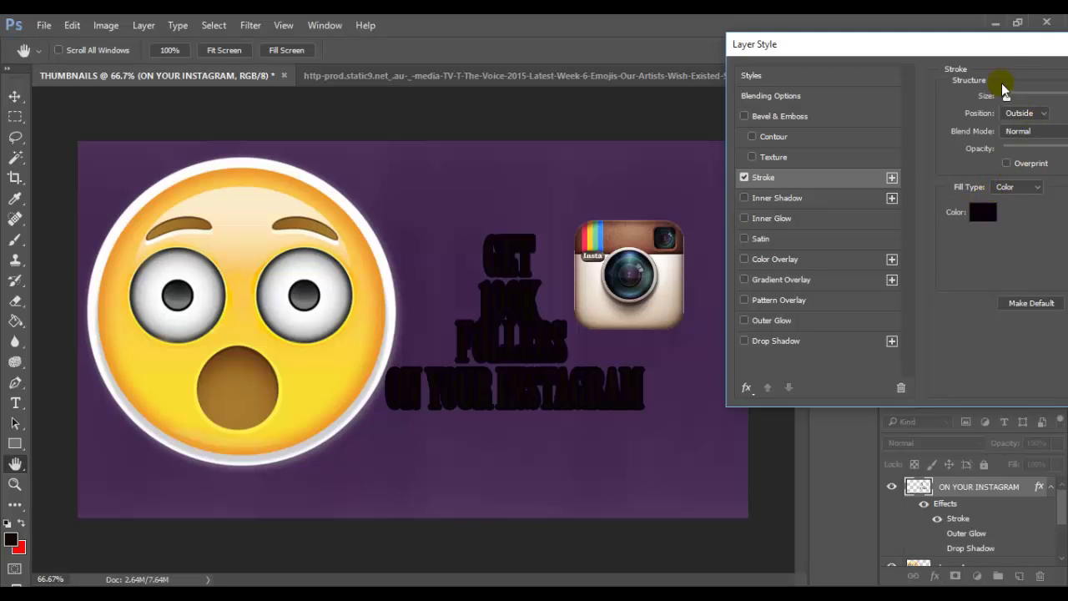
{"action": "left_click_drag", "start_coordinate": [987, 50], "coordinate": [935, 56]}
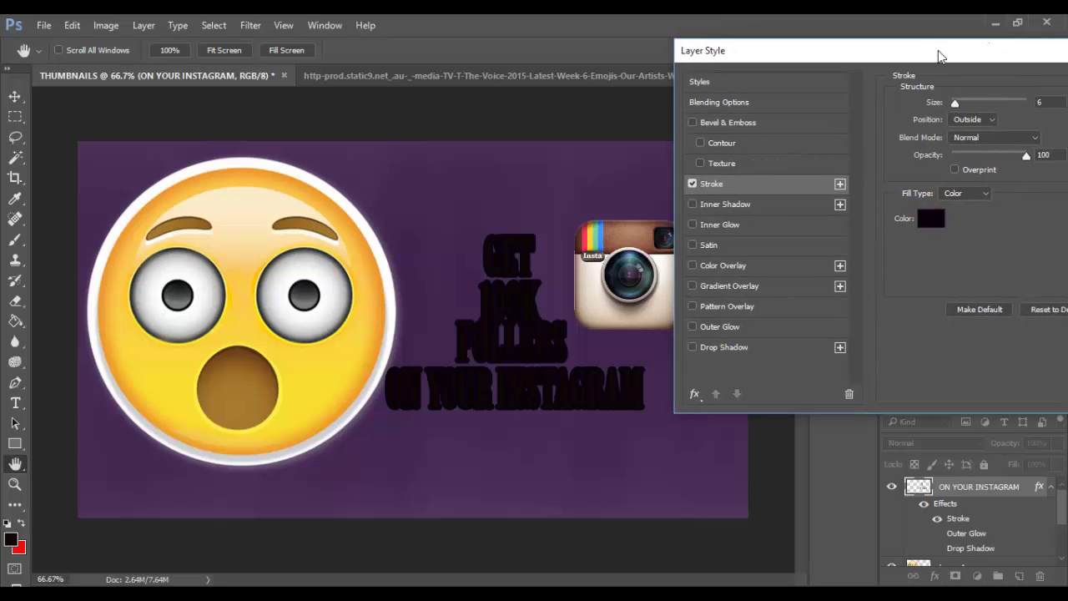
Step: Choose a near-white colour for the stacked text's stroke
{"action": "left_click", "coordinate": [935, 218]}
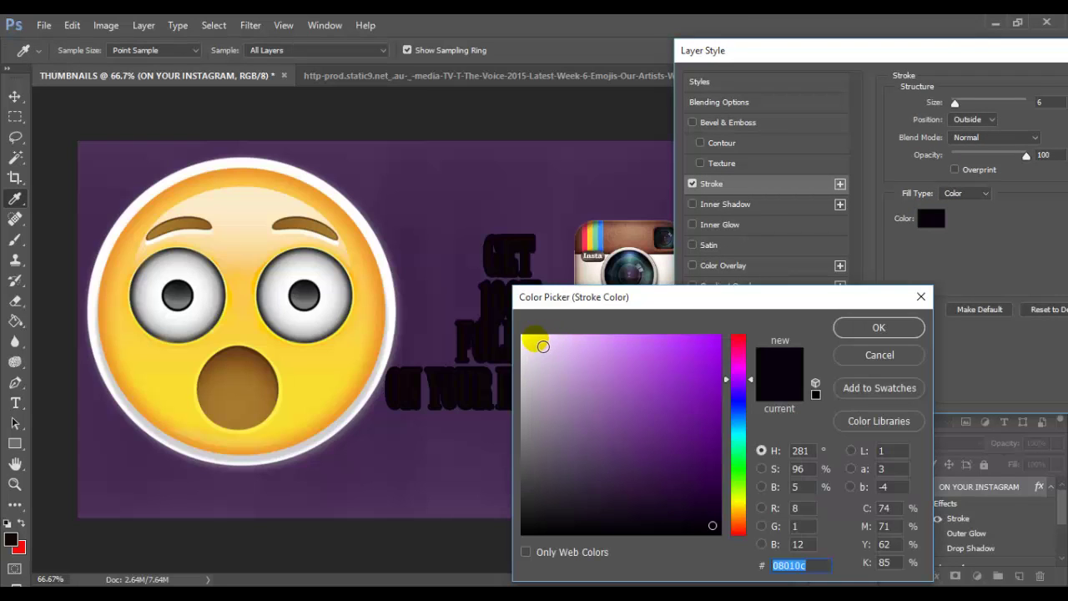
{"action": "left_click_drag", "start_coordinate": [544, 341], "coordinate": [524, 341]}
{"action": "left_click", "coordinate": [872, 327]}
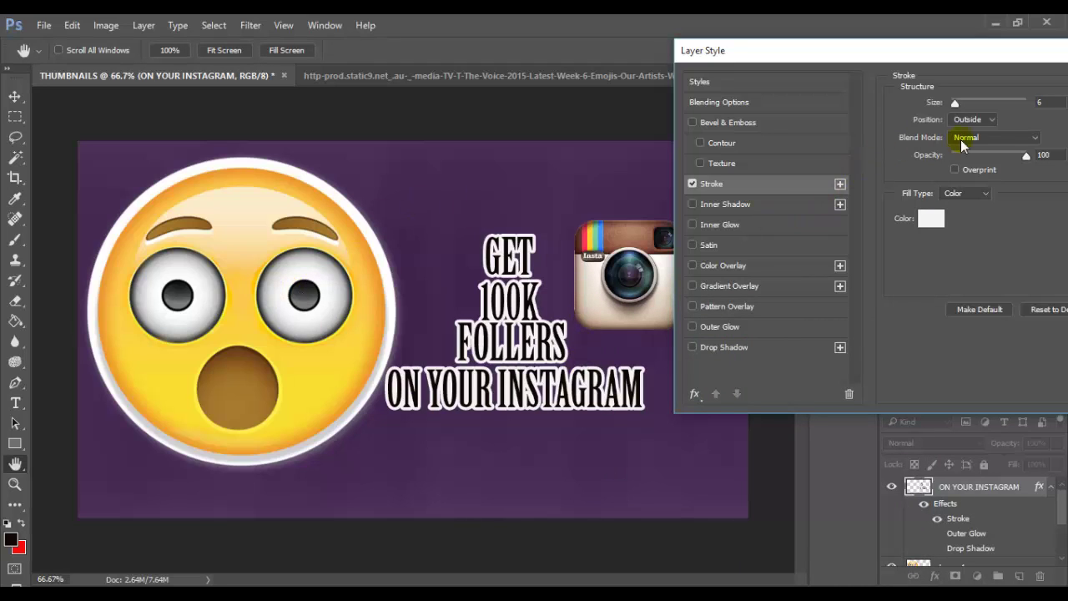
Step: Keep the stroke positioned Outside, set its size to 2 px, and apply the layer style
{"action": "left_click", "coordinate": [991, 122]}
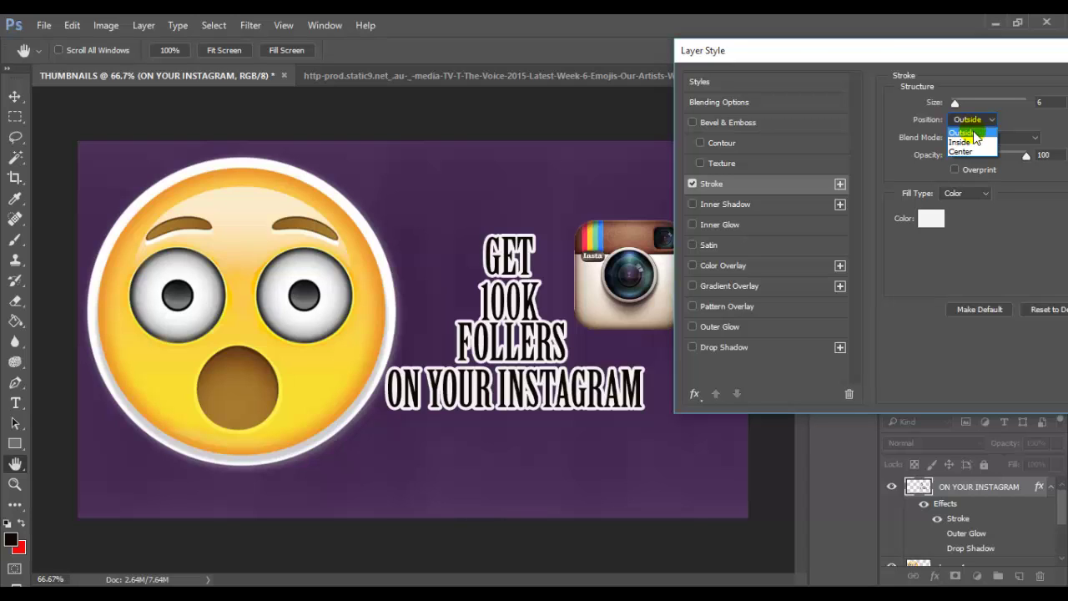
{"action": "left_click", "coordinate": [973, 132]}
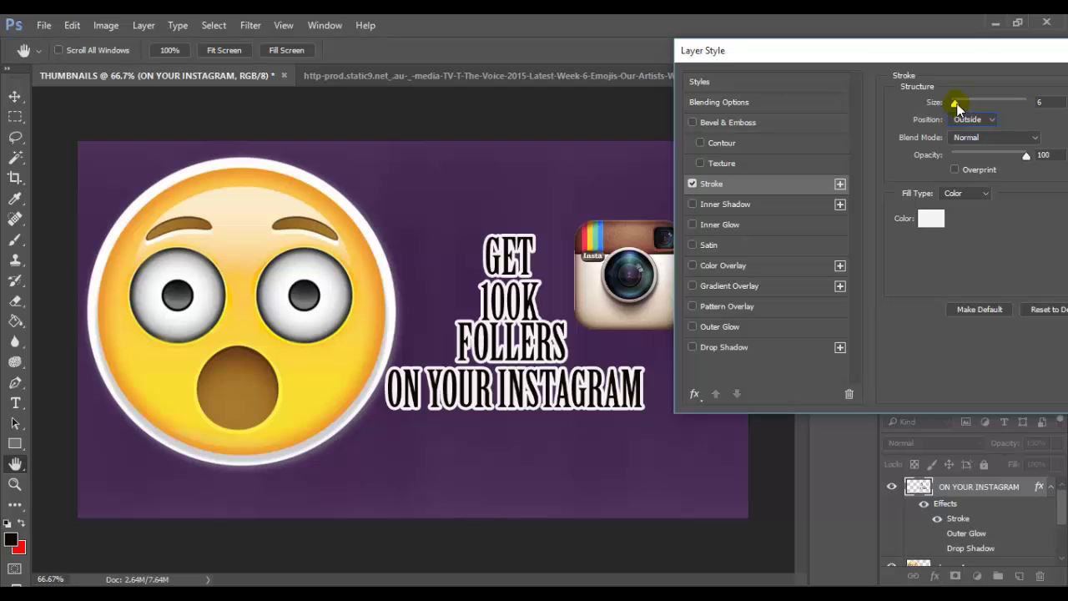
{"action": "left_click", "coordinate": [957, 105]}
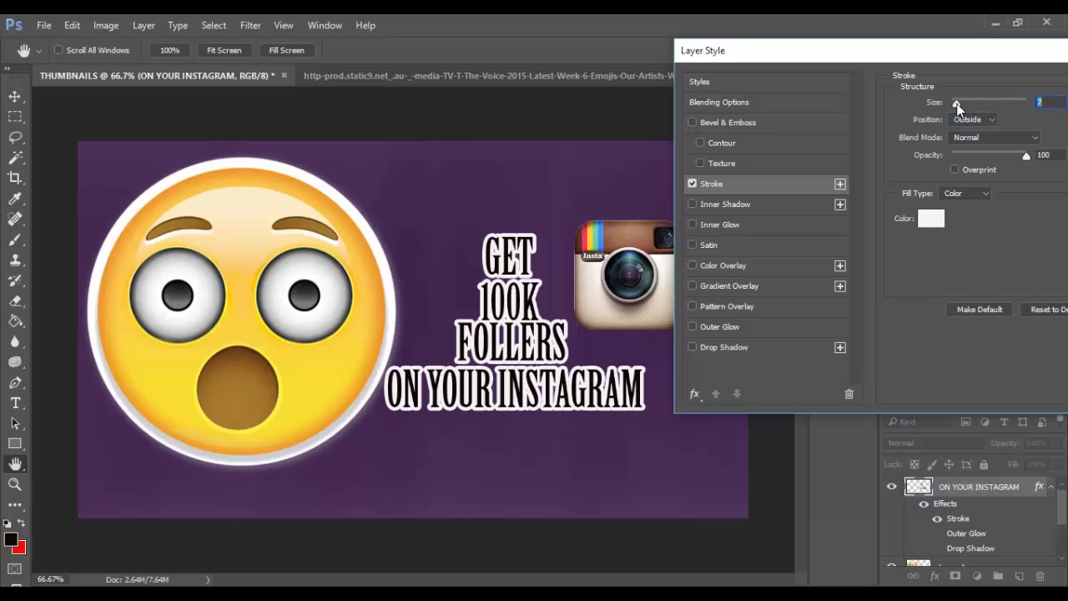
{"action": "left_click_drag", "start_coordinate": [957, 106], "coordinate": [951, 111]}
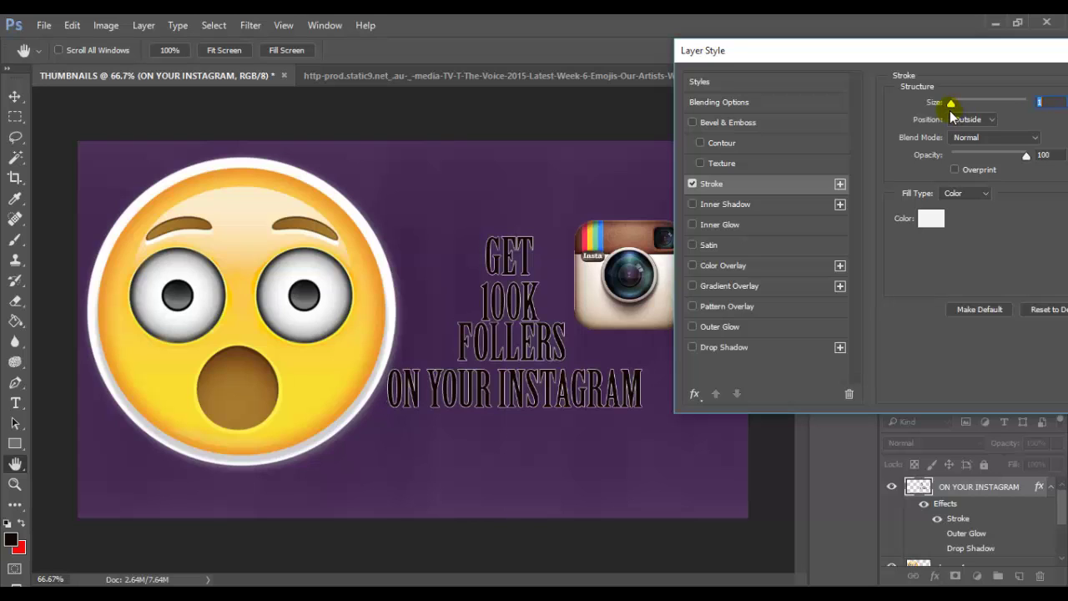
{"action": "key", "text": "Up"}
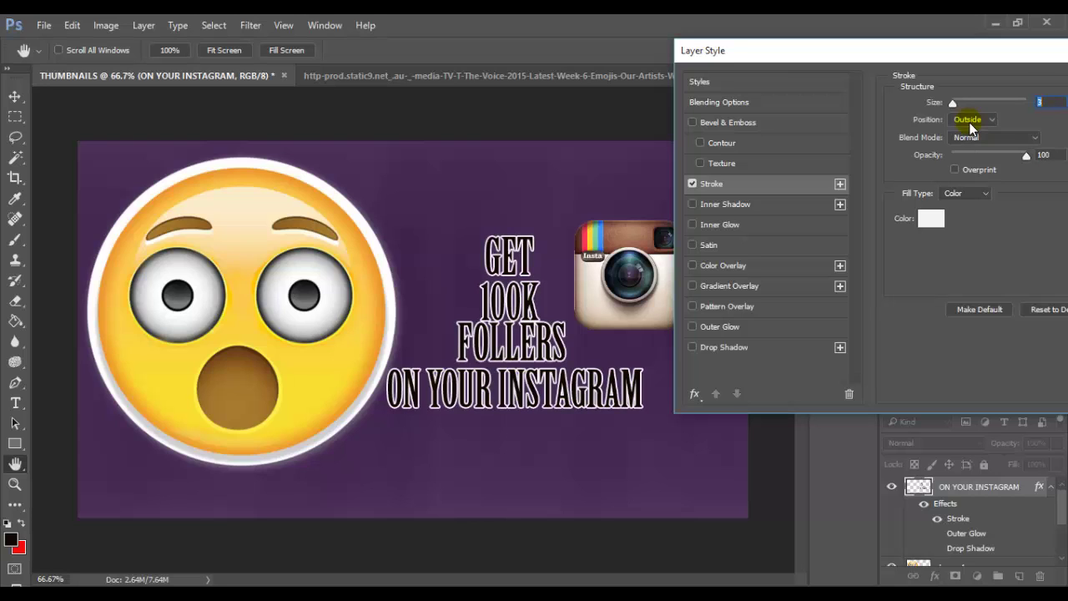
{"action": "key", "text": "Down"}
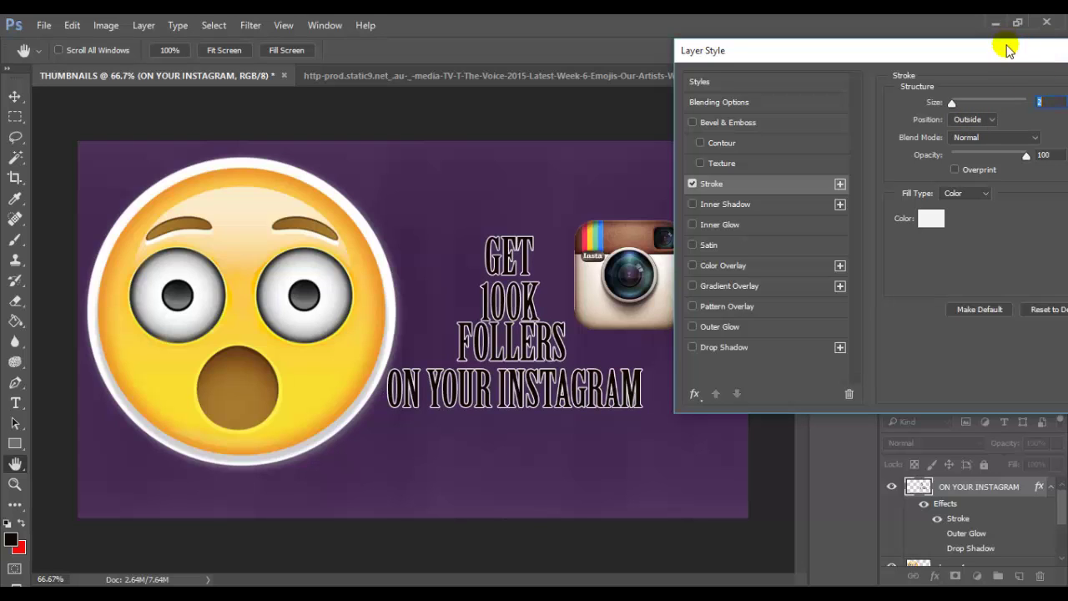
{"action": "left_click_drag", "start_coordinate": [1005, 48], "coordinate": [861, 85]}
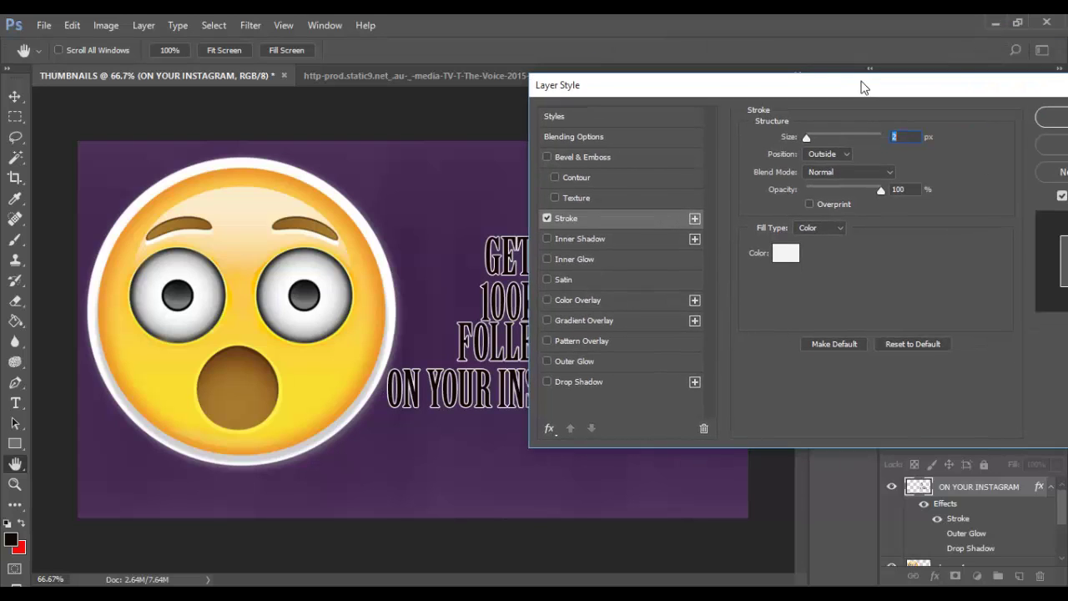
{"action": "left_click", "coordinate": [1053, 116]}
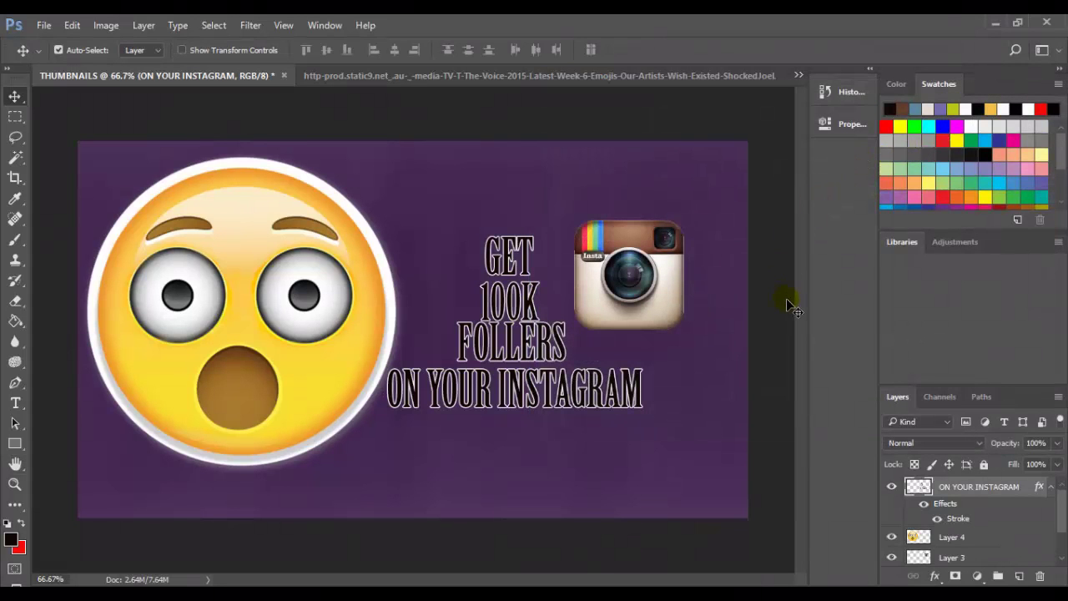
Step: Open Blending Options for the Instagram icon's Layer 3
{"action": "left_click", "coordinate": [672, 270]}
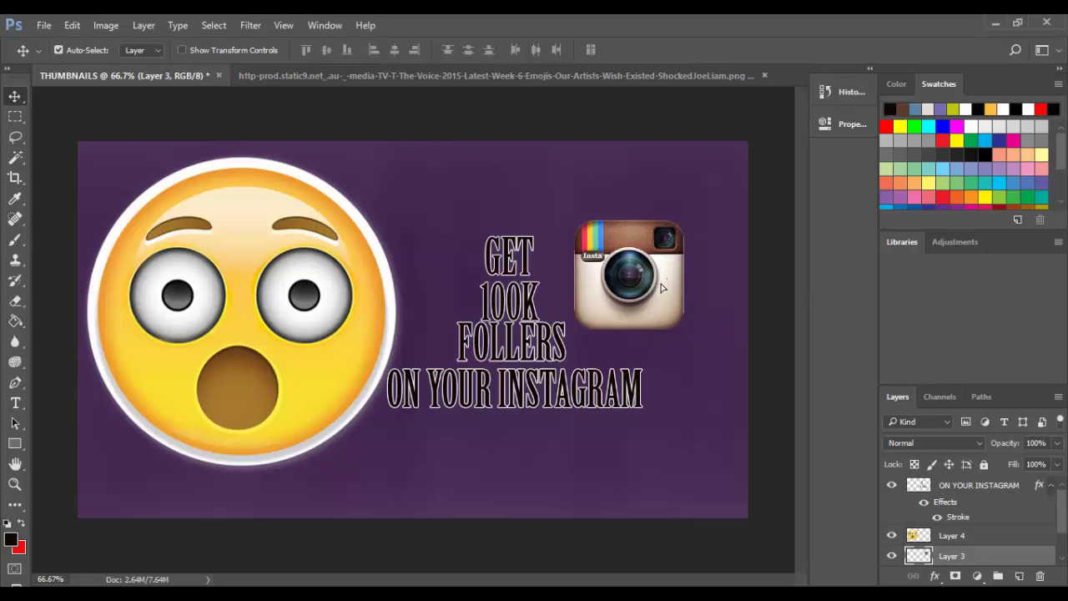
{"action": "left_click_drag", "start_coordinate": [667, 282], "coordinate": [667, 283]}
{"action": "left_click_drag", "start_coordinate": [666, 284], "coordinate": [667, 284]}
{"action": "left_click_drag", "start_coordinate": [1064, 511], "coordinate": [1065, 541]}
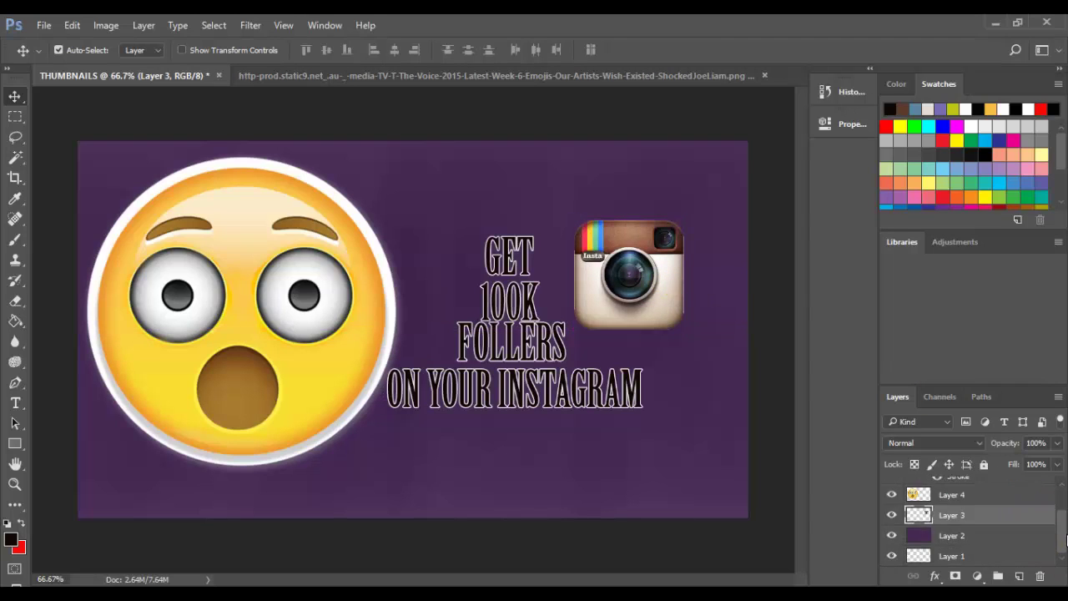
{"action": "right_click", "coordinate": [993, 515]}
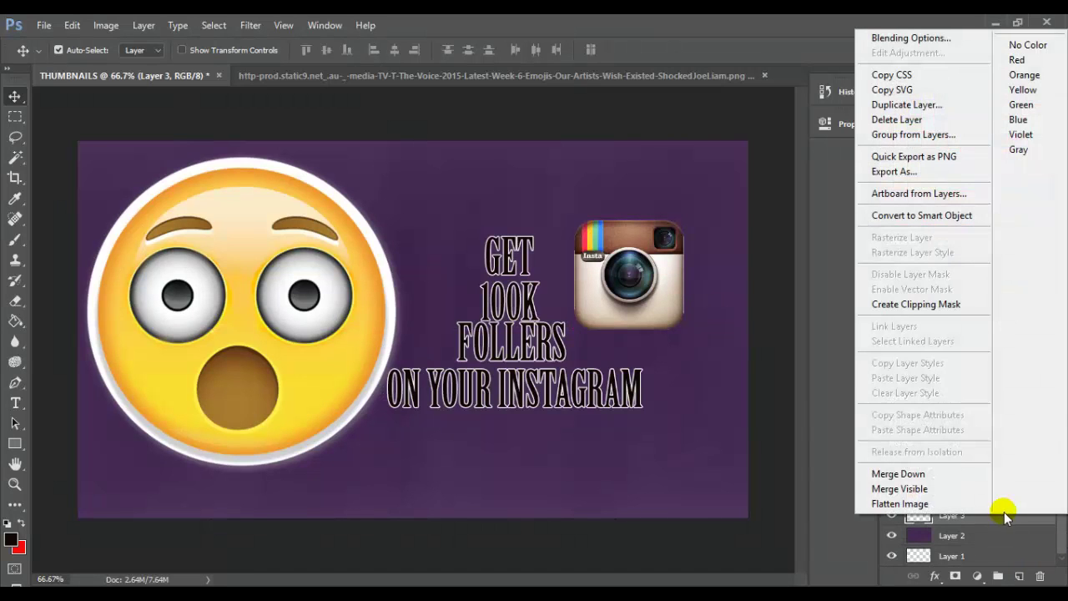
{"action": "left_click", "coordinate": [942, 38]}
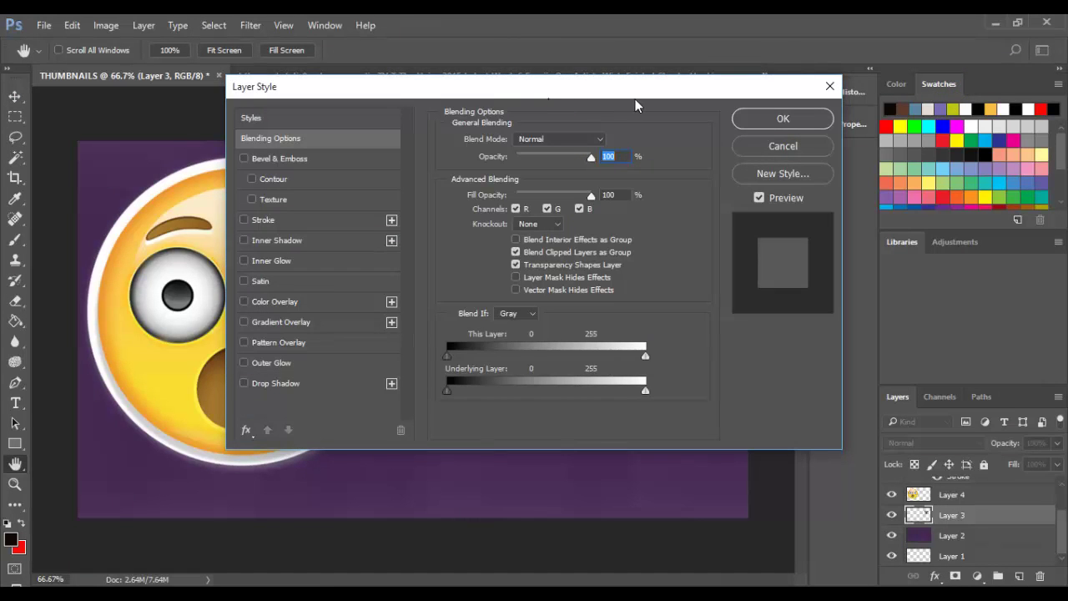
Step: Enable Stroke, Outer Glow and Inner Shadow on the icon, drop Texture and Bevel & Emboss, and apply
{"action": "left_click_drag", "start_coordinate": [647, 96], "coordinate": [1061, 123]}
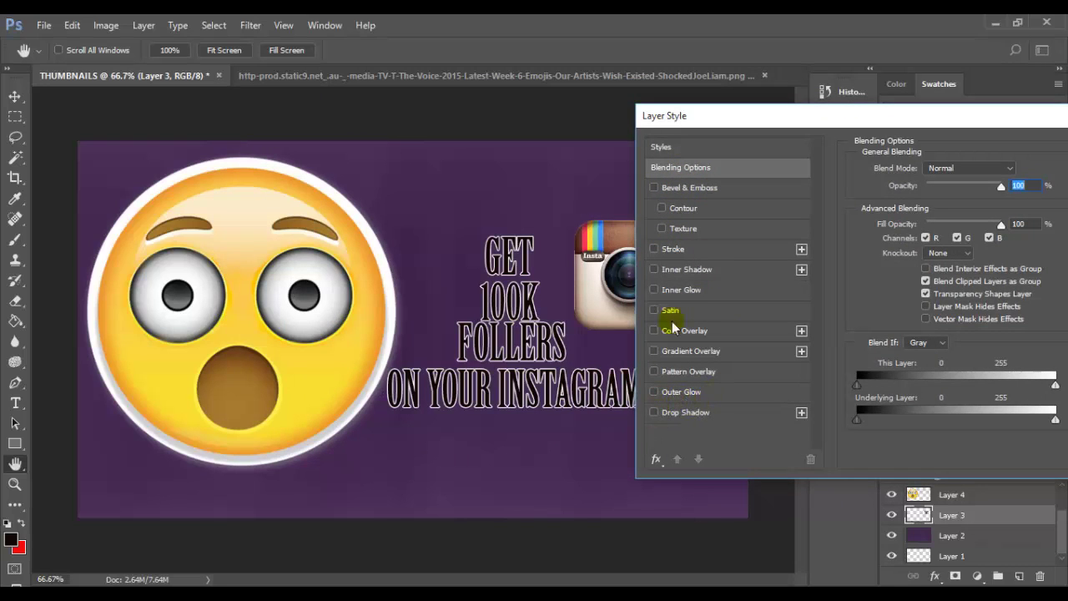
{"action": "left_click", "coordinate": [682, 248]}
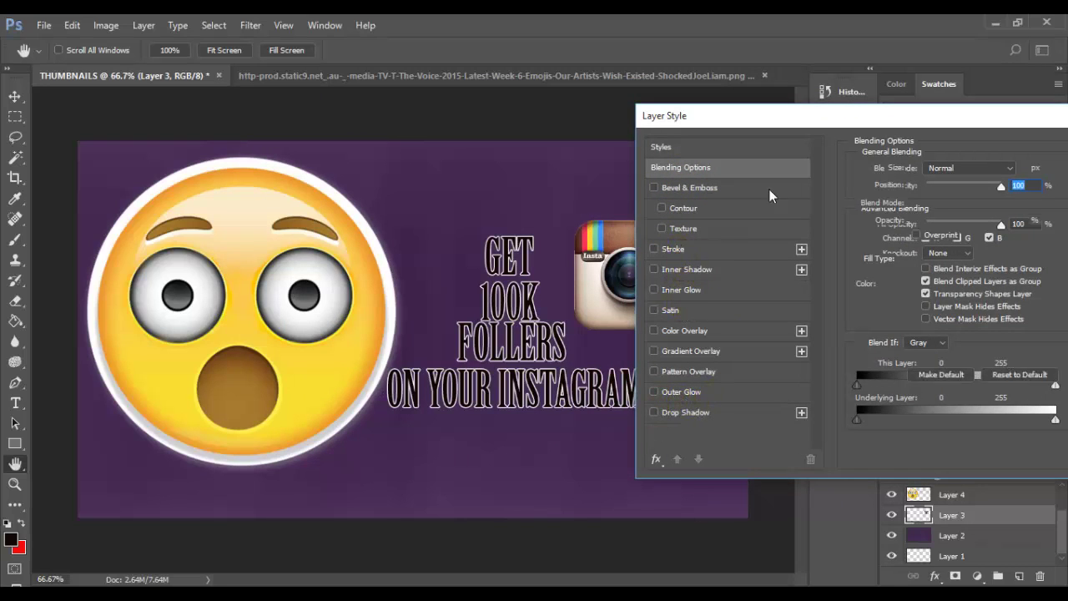
{"action": "left_click_drag", "start_coordinate": [844, 113], "coordinate": [977, 41]}
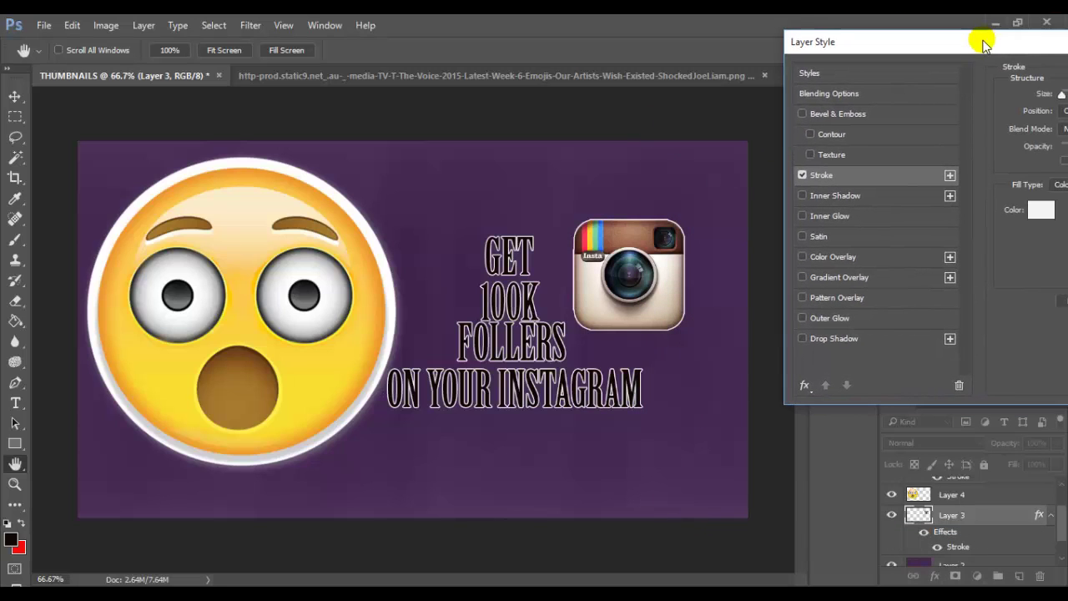
{"action": "left_click", "coordinate": [803, 317]}
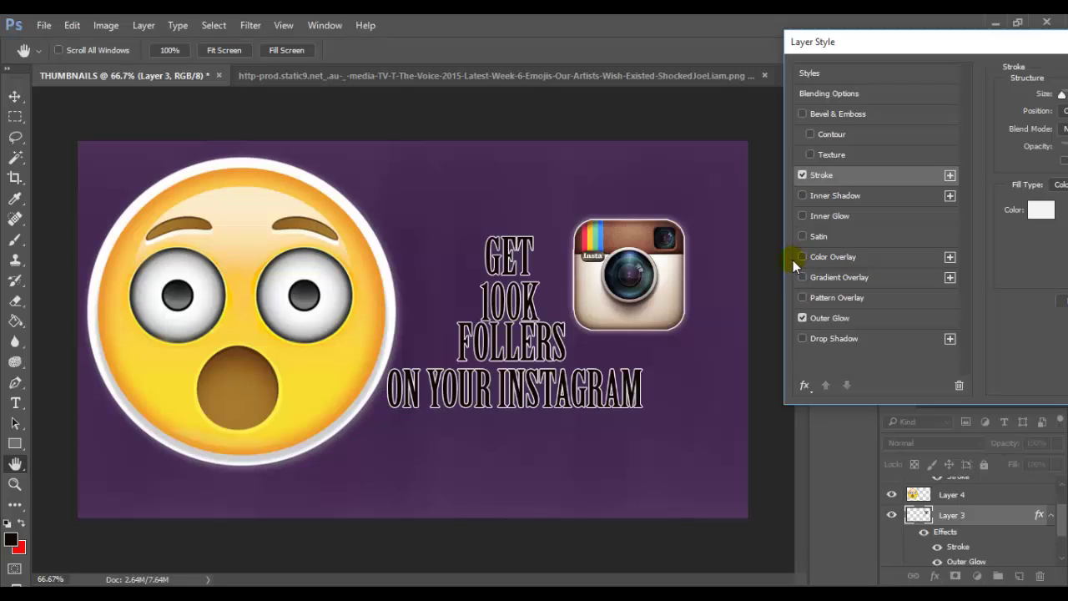
{"action": "left_click", "coordinate": [802, 195]}
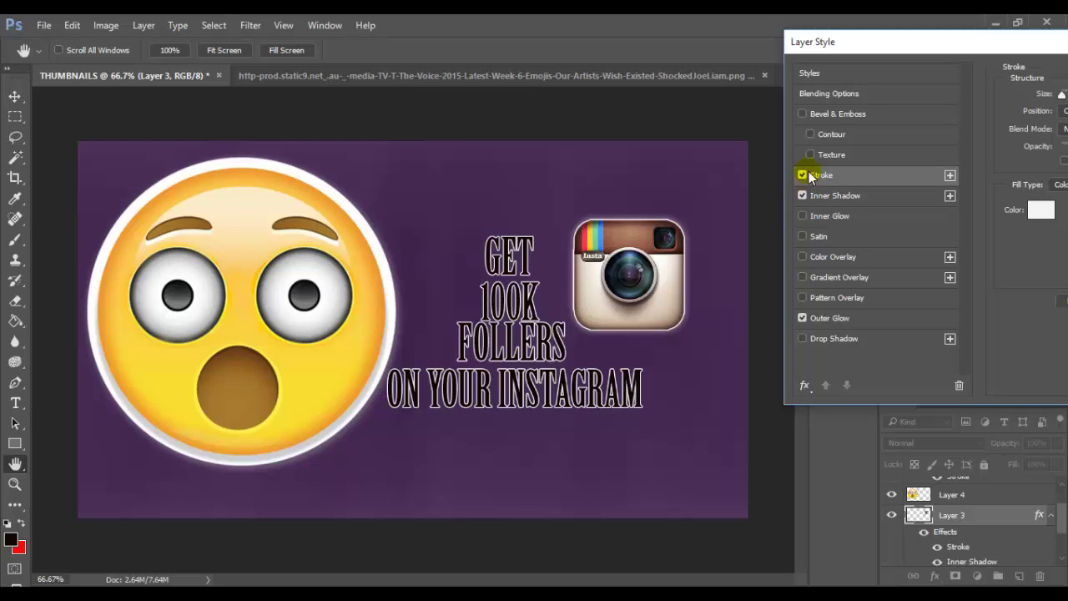
{"action": "left_click", "coordinate": [809, 155]}
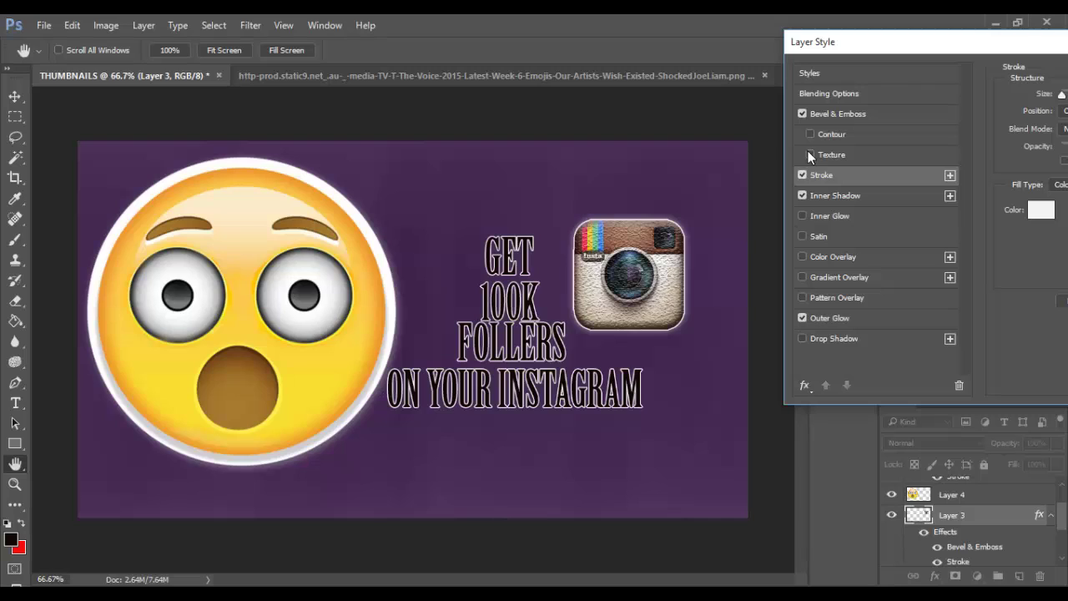
{"action": "left_click", "coordinate": [808, 153]}
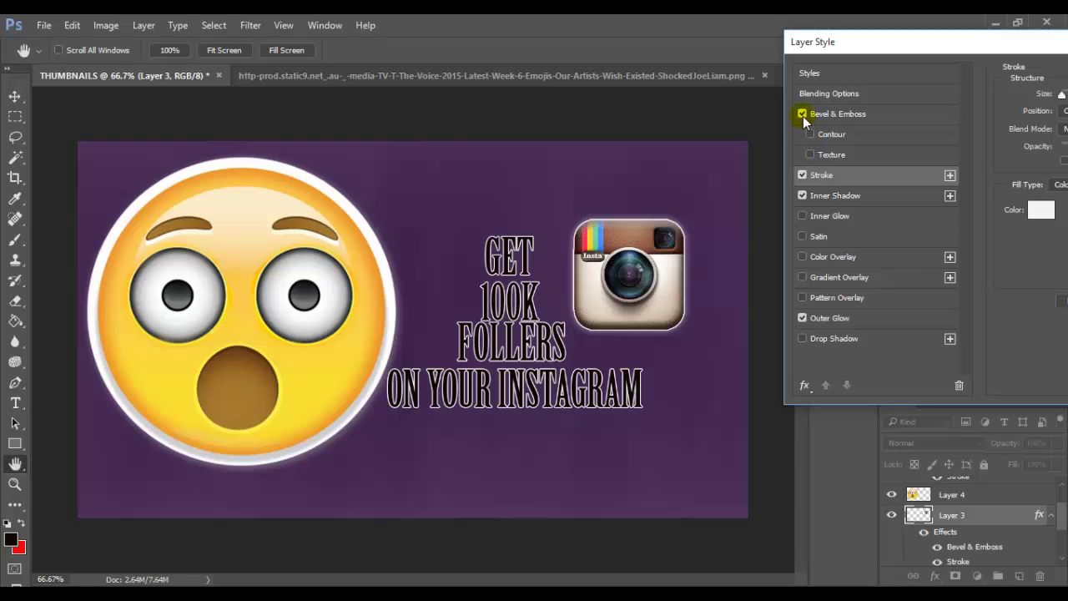
{"action": "left_click", "coordinate": [801, 115]}
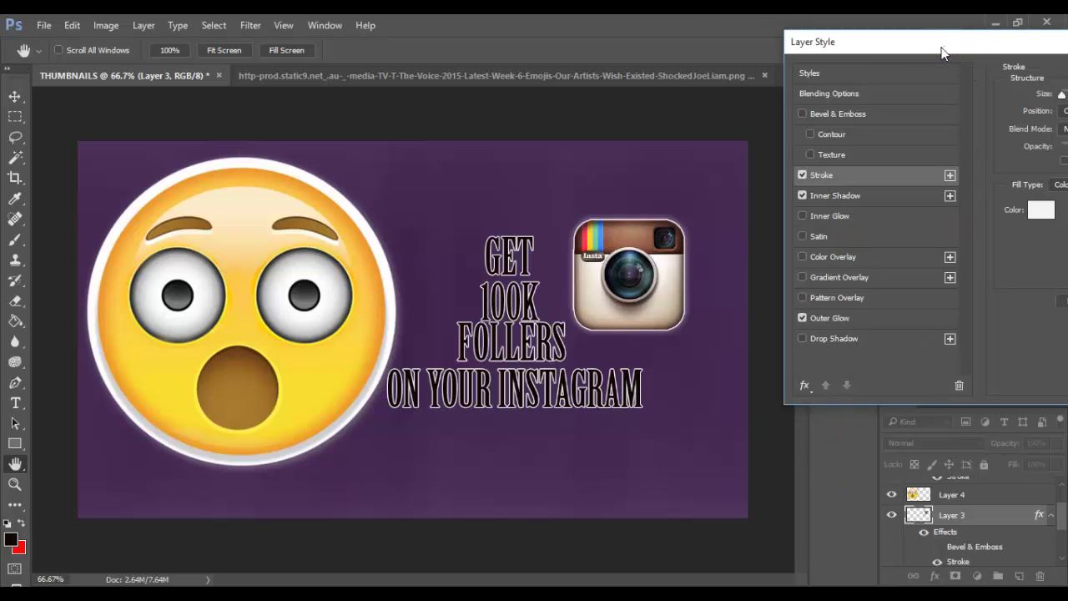
{"action": "left_click_drag", "start_coordinate": [941, 52], "coordinate": [745, 62]}
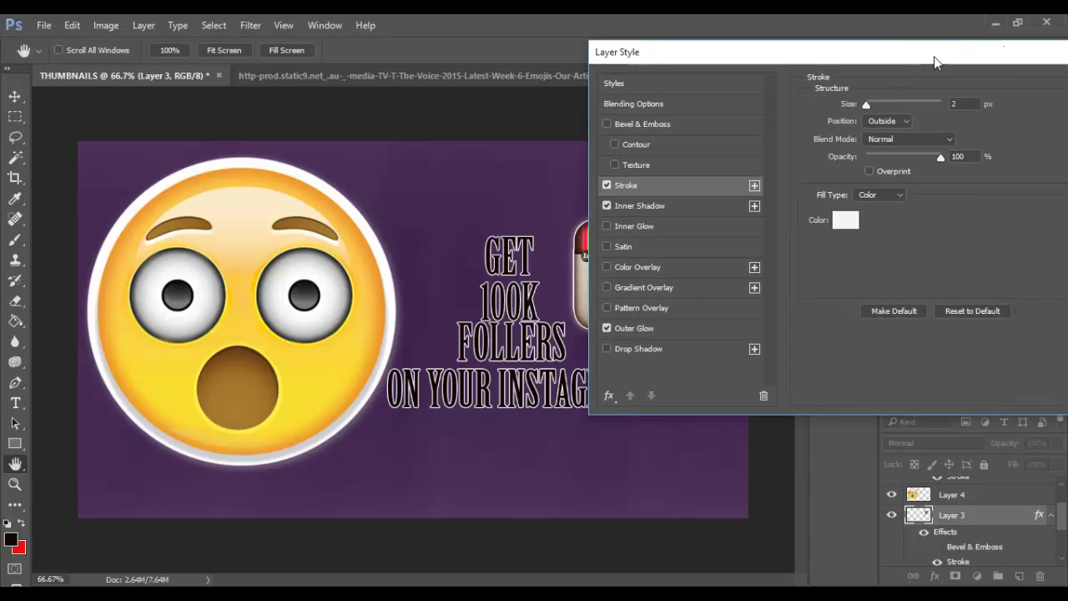
{"action": "left_click", "coordinate": [1031, 89]}
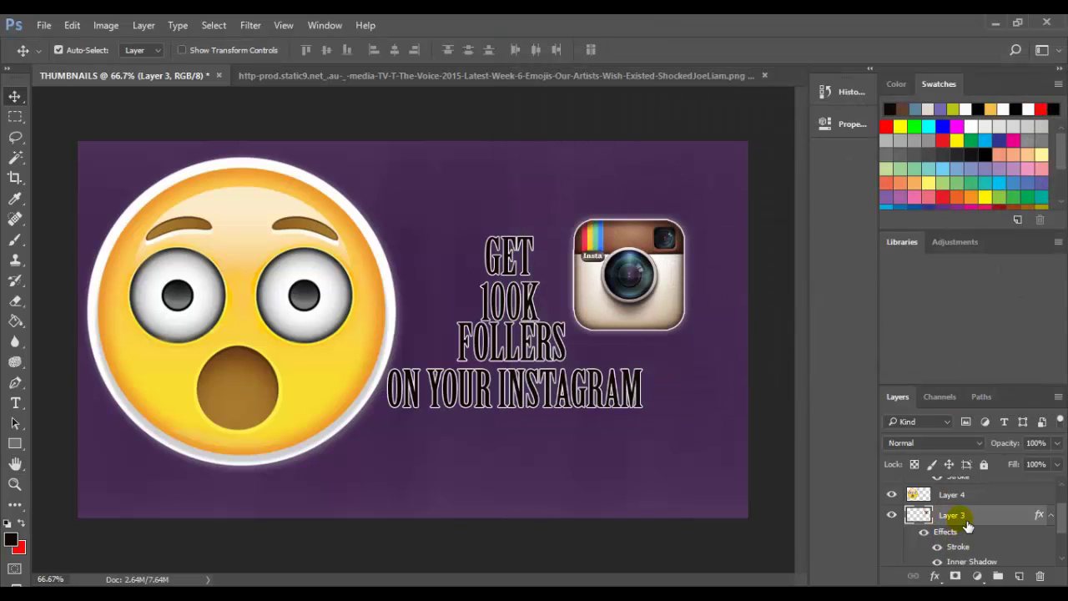
Step: Copy Layer 3's layer styles
{"action": "scroll", "coordinate": [966, 524], "scroll_direction": "down", "scroll_amount": 2}
{"action": "scroll", "coordinate": [967, 523], "scroll_direction": "up", "scroll_amount": 2}
{"action": "right_click", "coordinate": [959, 534]}
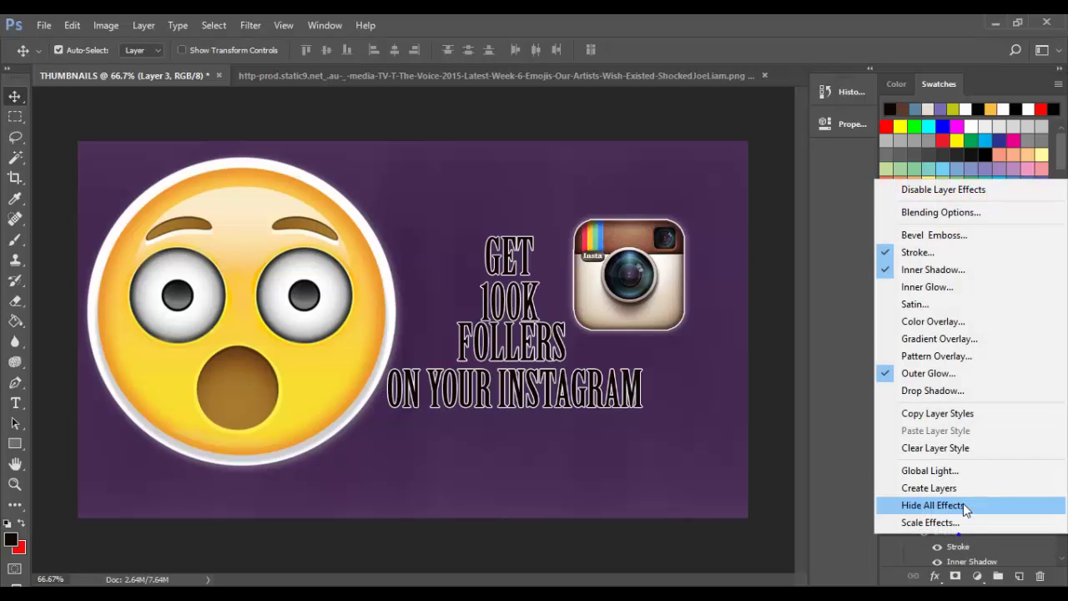
{"action": "left_click", "coordinate": [959, 413]}
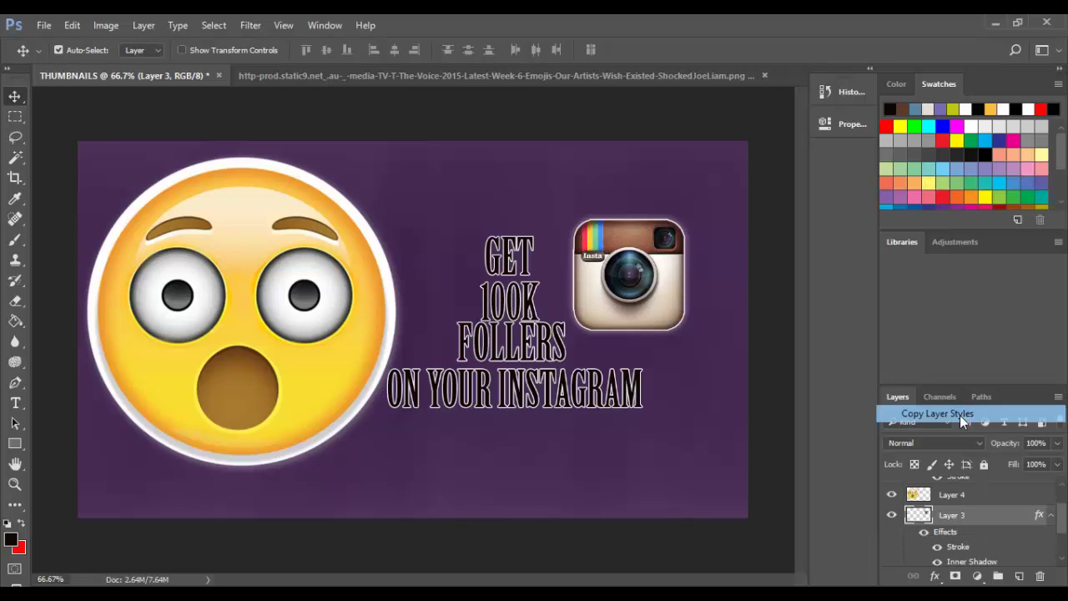
Step: Paste the copied layer styles onto the emoji's Layer 4
{"action": "scroll", "coordinate": [955, 530], "scroll_direction": "down", "scroll_amount": 2}
{"action": "scroll", "coordinate": [956, 530], "scroll_direction": "up", "scroll_amount": 3}
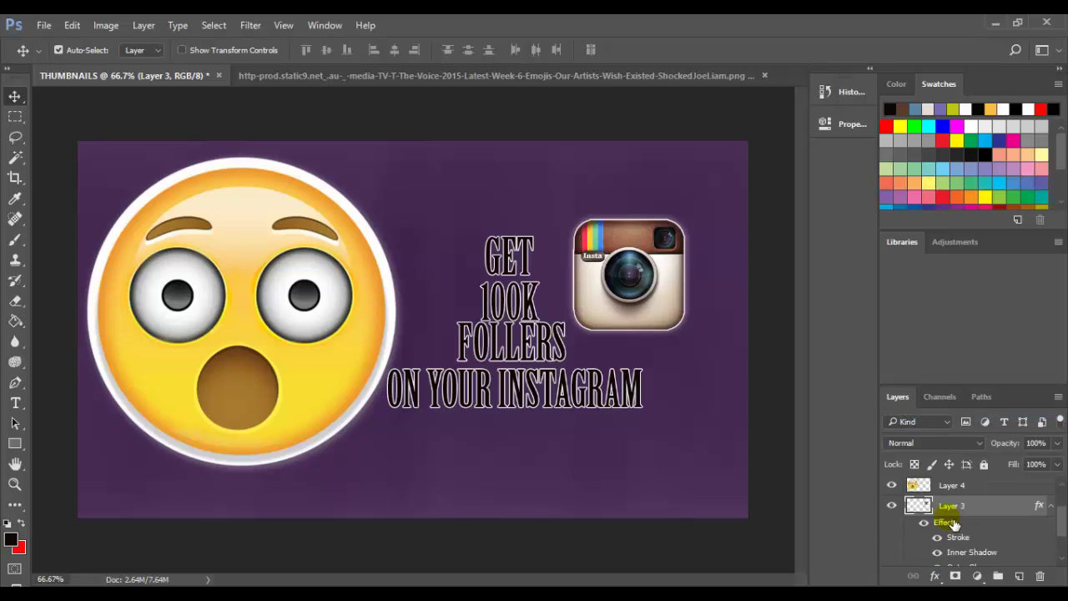
{"action": "left_click", "coordinate": [955, 490]}
{"action": "right_click", "coordinate": [959, 496]}
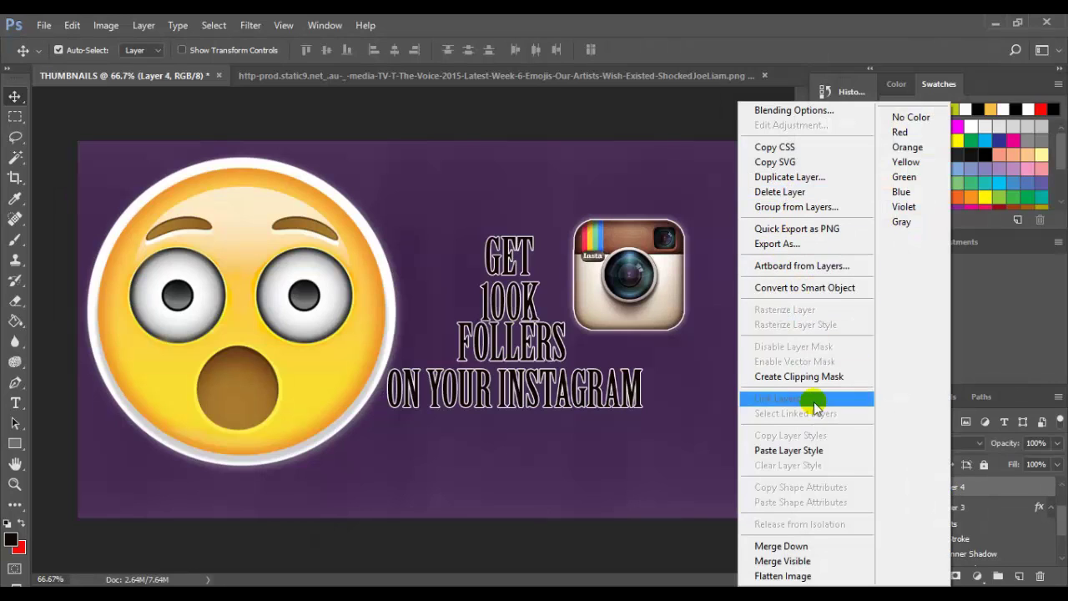
{"action": "left_click", "coordinate": [807, 450]}
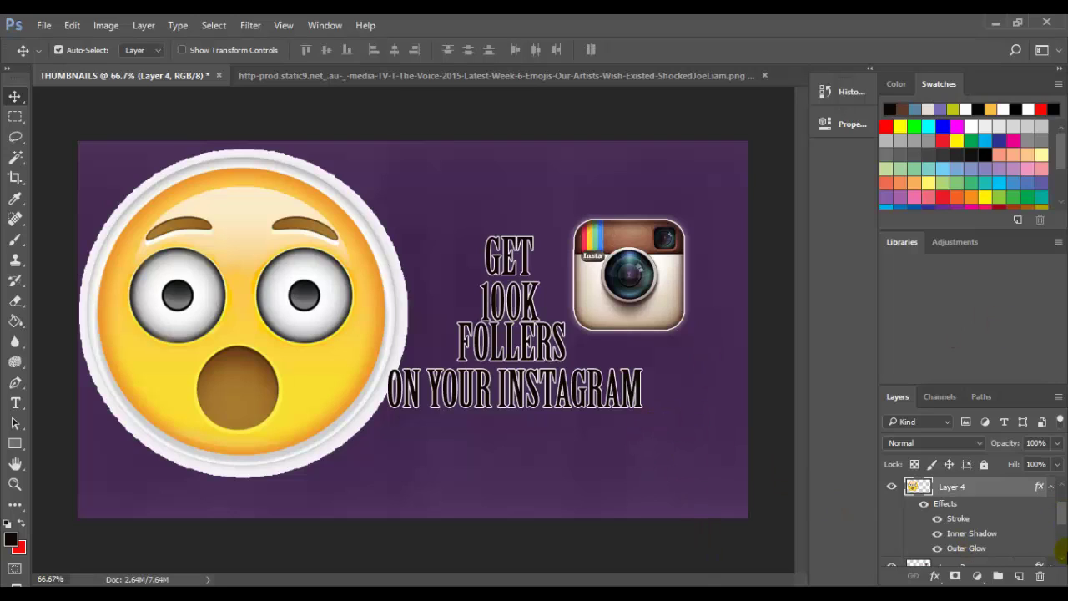
Step: Select the purple background Layer 2 and bring up its layer options
{"action": "left_click_drag", "start_coordinate": [1061, 510], "coordinate": [1065, 547]}
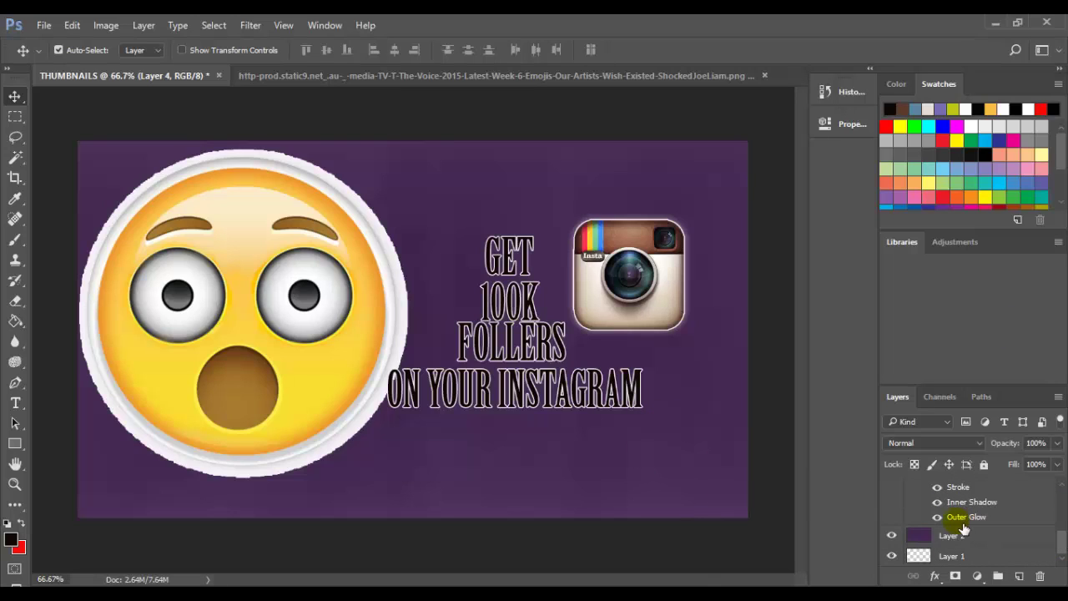
{"action": "left_click", "coordinate": [910, 534]}
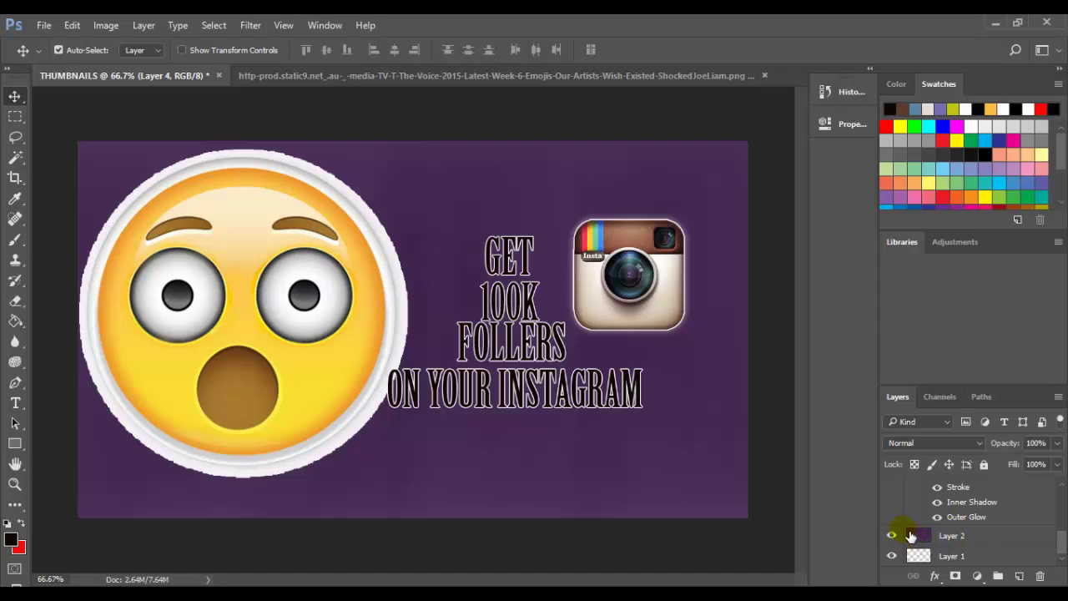
{"action": "right_click", "coordinate": [910, 535]}
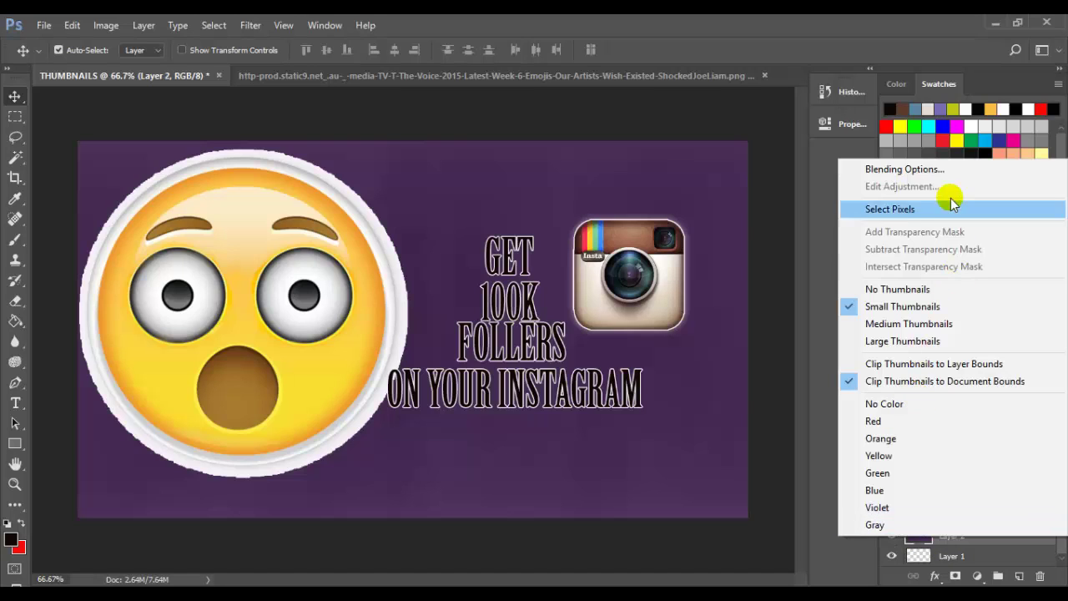
Step: Enable a Color Overlay in Layer 2's Blending Options and show its red overlay settings
{"action": "left_click", "coordinate": [941, 169]}
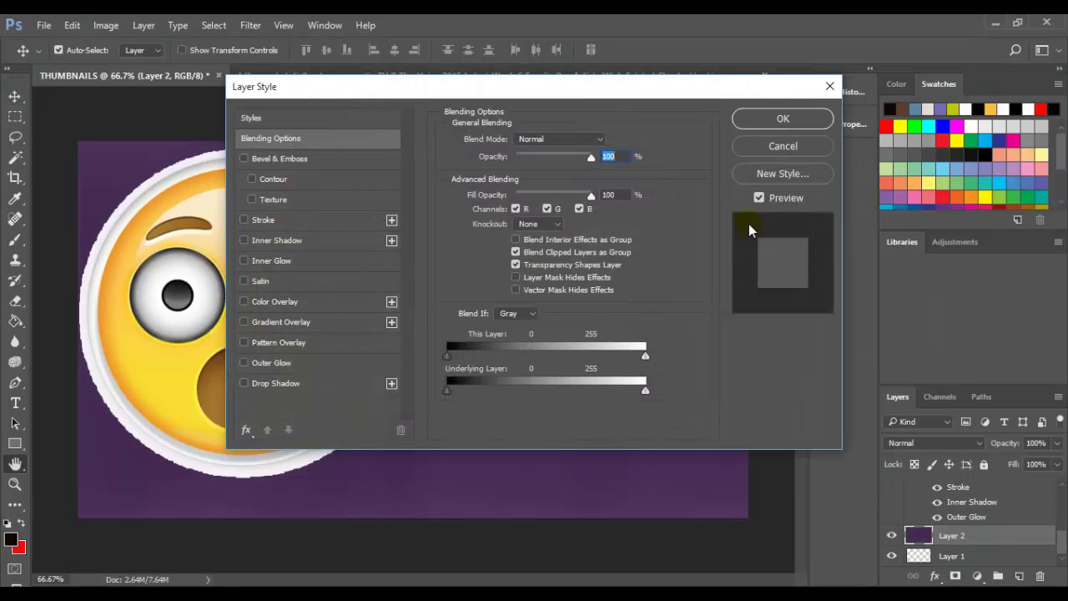
{"action": "left_click", "coordinate": [644, 86]}
{"action": "left_click_drag", "start_coordinate": [644, 86], "coordinate": [1064, 178]}
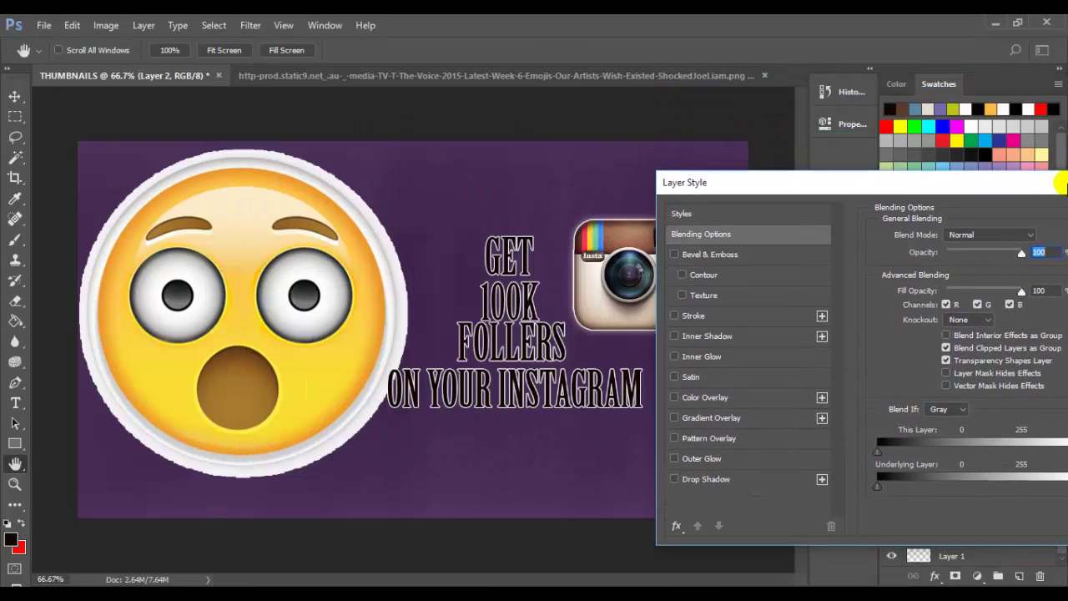
{"action": "left_click_drag", "start_coordinate": [787, 197], "coordinate": [911, 210]}
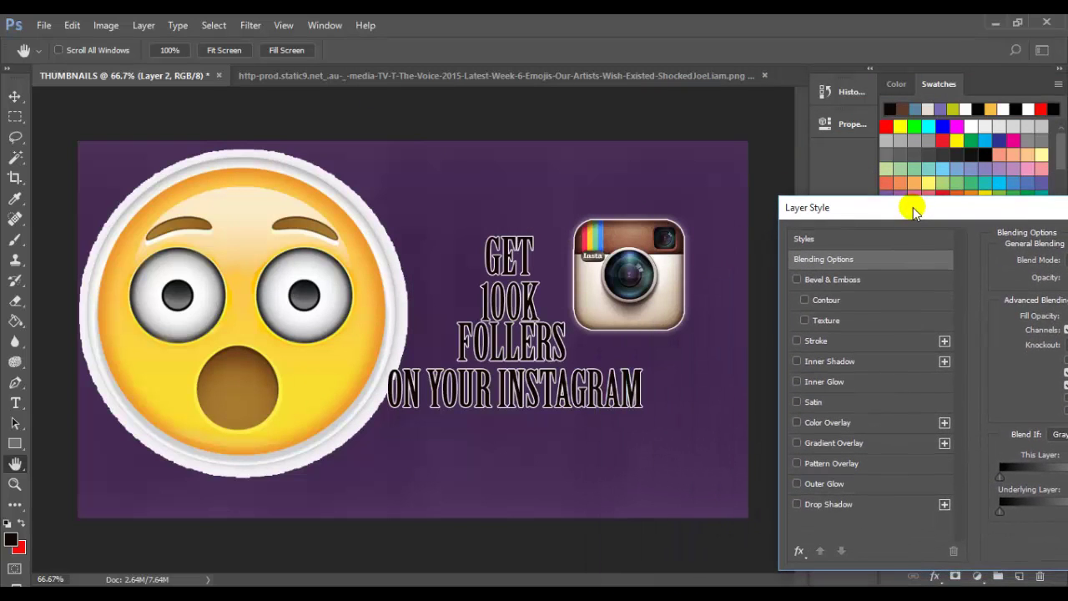
{"action": "left_click", "coordinate": [798, 423]}
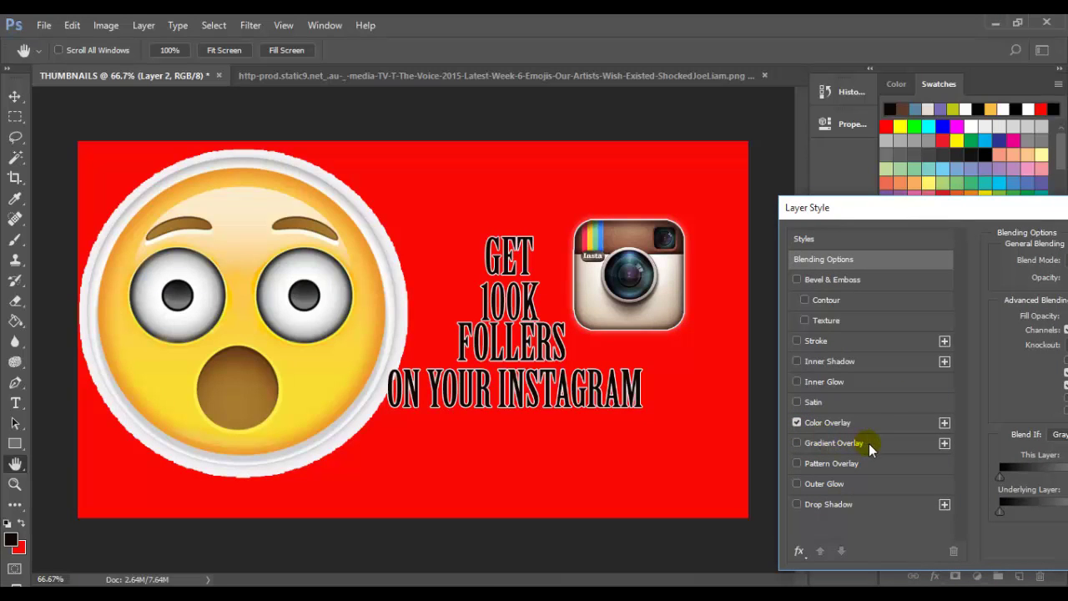
{"action": "left_click", "coordinate": [837, 422]}
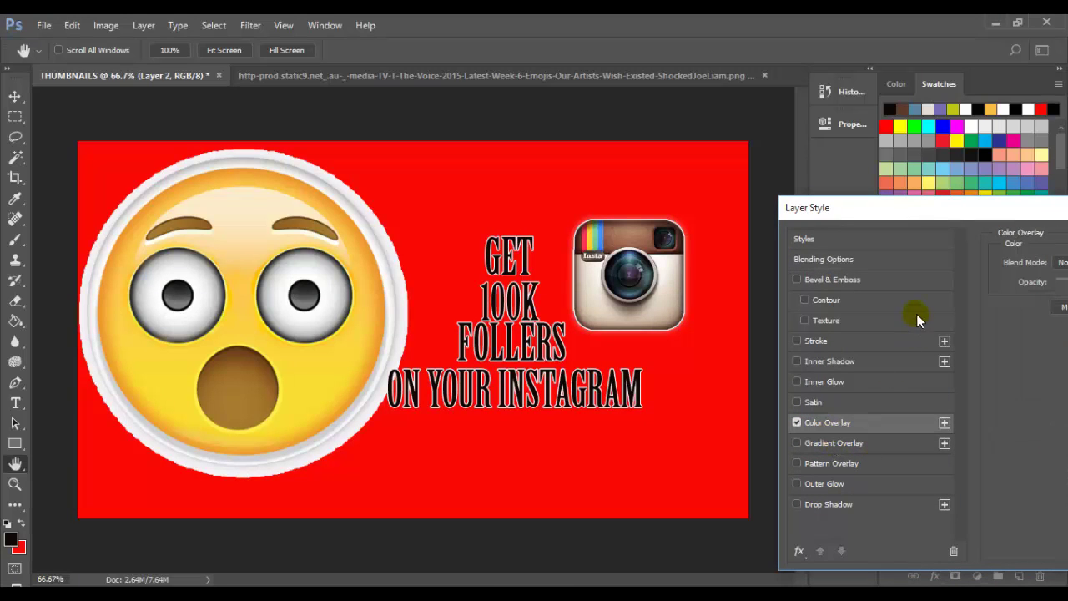
{"action": "left_click_drag", "start_coordinate": [909, 212], "coordinate": [584, 427]}
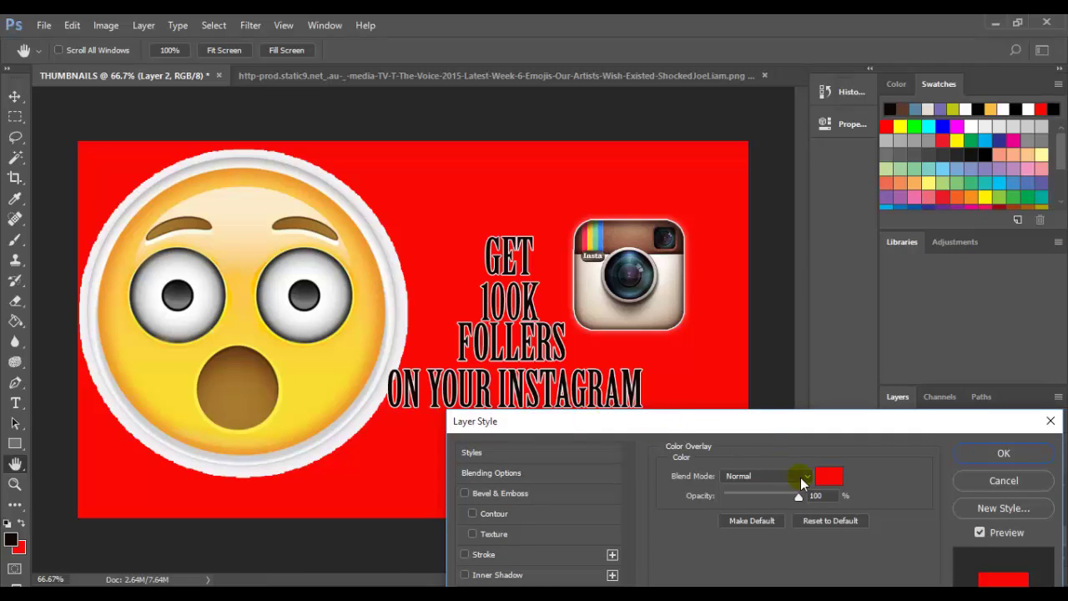
Step: Change the background's Color Overlay to bright green #22e253 and apply the layer style
{"action": "left_click", "coordinate": [837, 473]}
{"action": "left_click", "coordinate": [632, 403]}
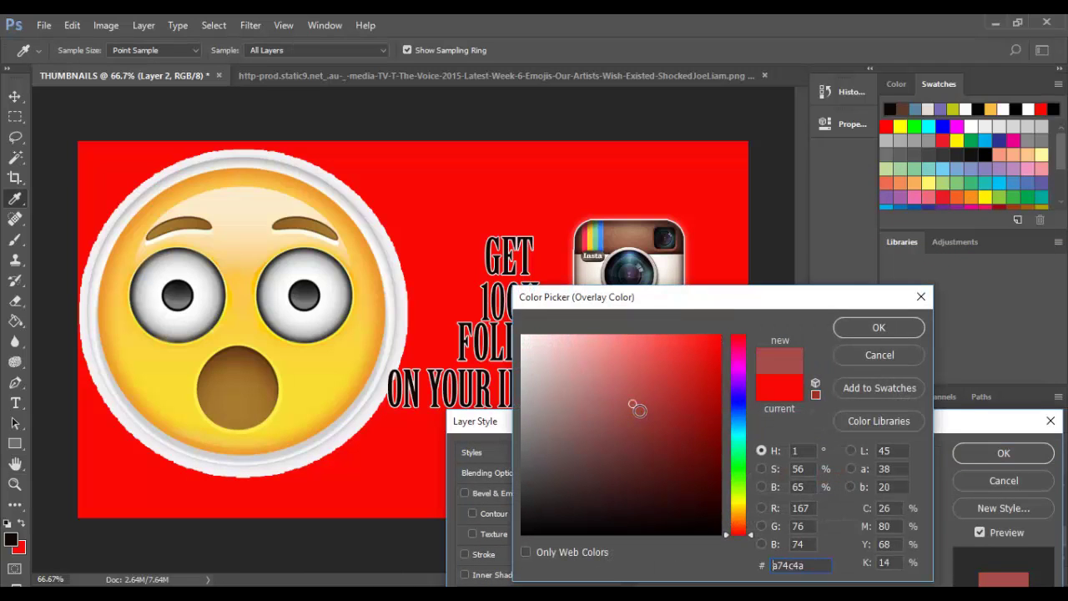
{"action": "mouse_move", "coordinate": [624, 384]}
{"action": "left_mouse_down"}
{"action": "mouse_move", "coordinate": [615, 391]}
{"action": "mouse_move", "coordinate": [711, 361]}
{"action": "left_mouse_up"}
{"action": "left_click_drag", "start_coordinate": [750, 508], "coordinate": [724, 465]}
{"action": "left_click", "coordinate": [661, 400]}
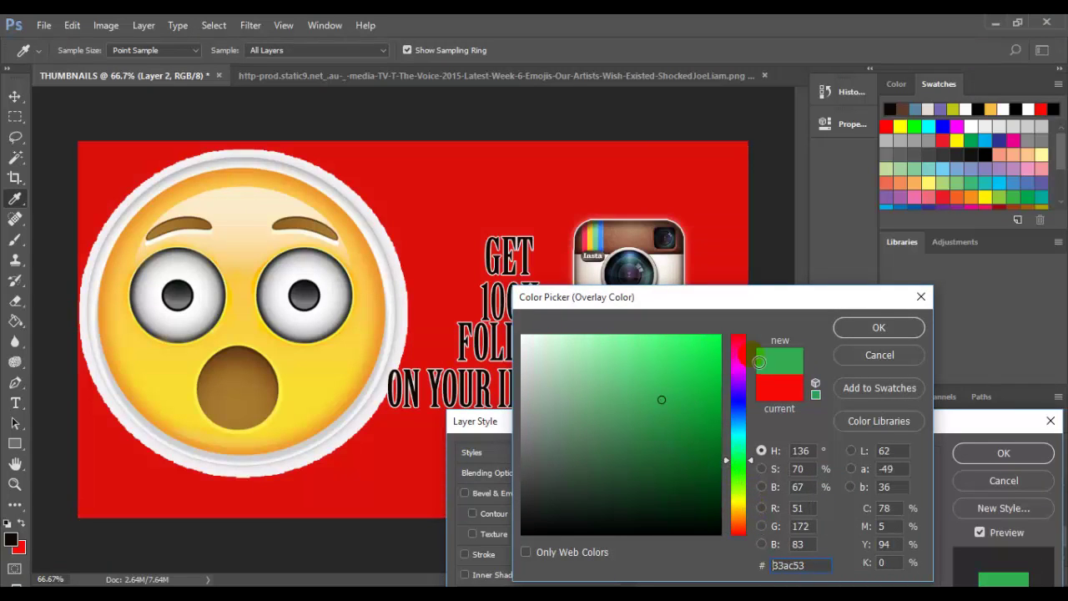
{"action": "left_click", "coordinate": [691, 357]}
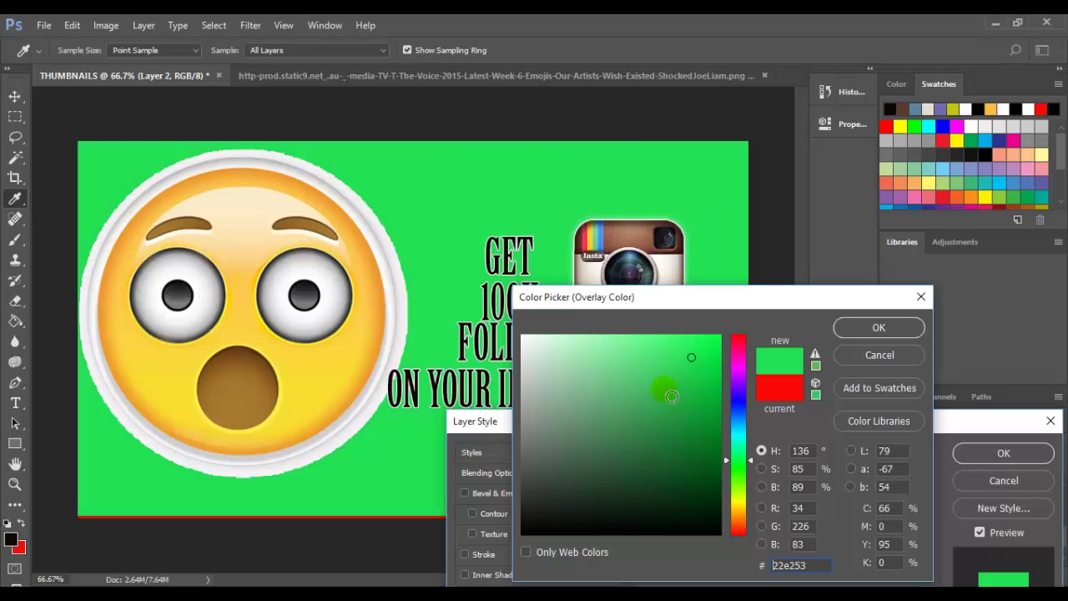
{"action": "left_click_drag", "start_coordinate": [675, 303], "coordinate": [1059, 147]}
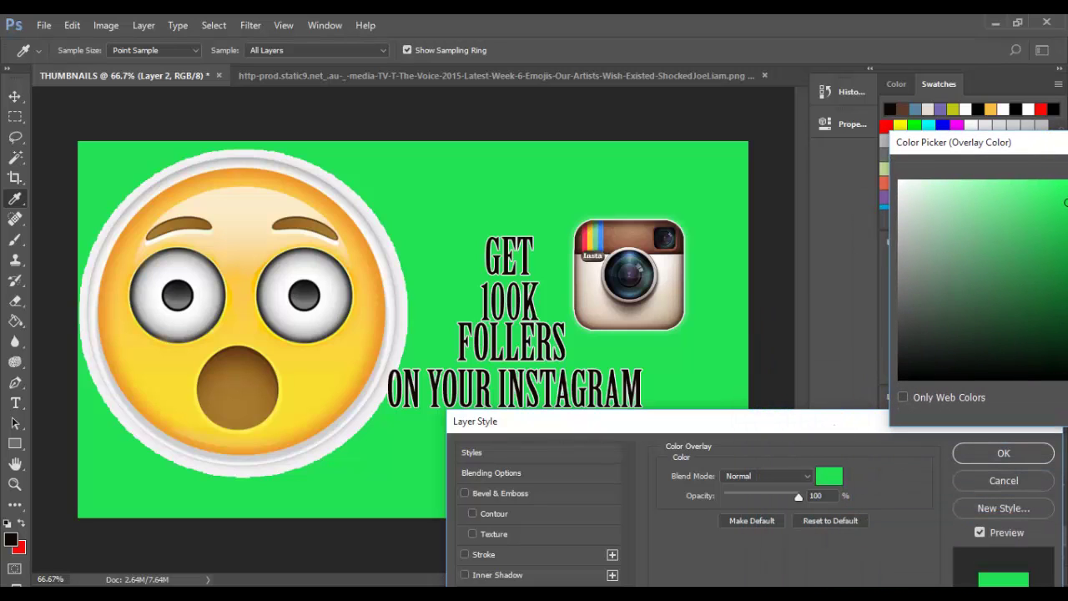
{"action": "left_click_drag", "start_coordinate": [947, 138], "coordinate": [643, 224]}
{"action": "left_click", "coordinate": [933, 254]}
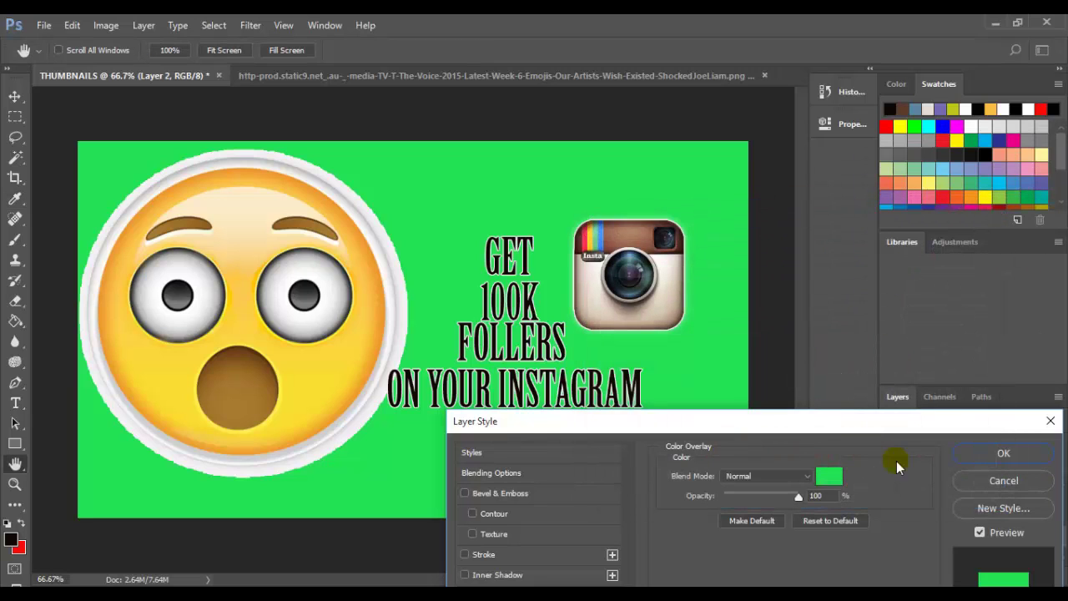
{"action": "left_click_drag", "start_coordinate": [893, 432], "coordinate": [559, 419]}
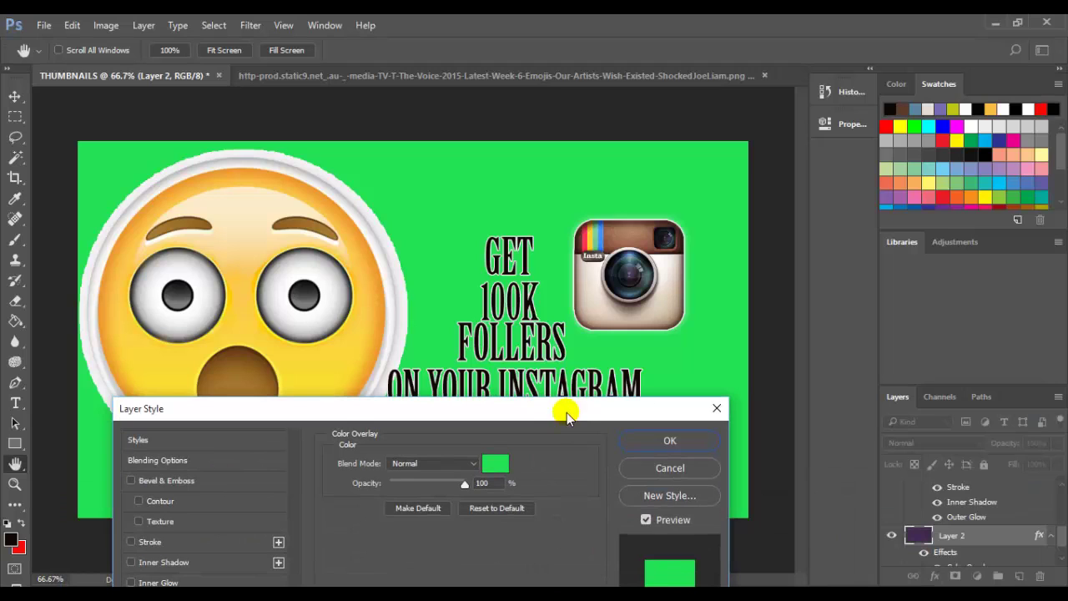
{"action": "left_click", "coordinate": [658, 447]}
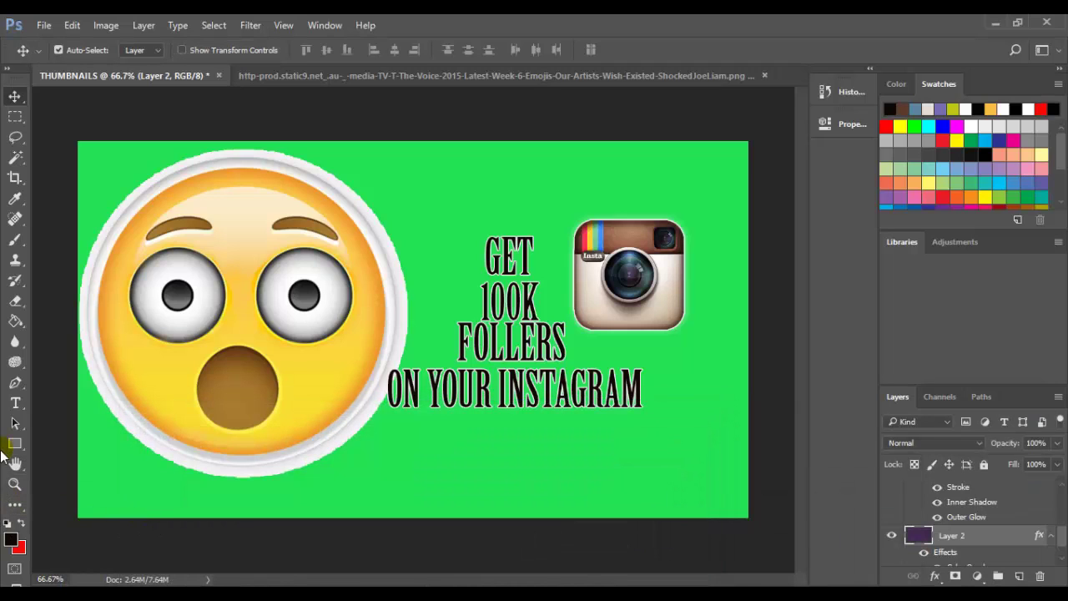
Step: Start a new text line below ON YOUR INSTAGRAM with the Type tool and type WHATCH
{"action": "left_click", "coordinate": [15, 403]}
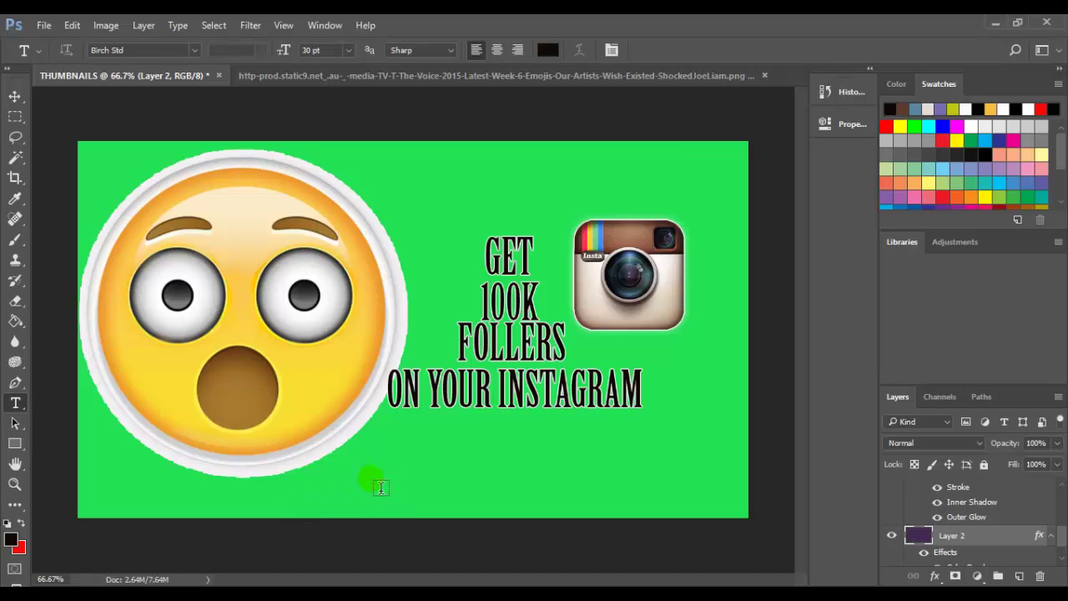
{"action": "left_click", "coordinate": [381, 488]}
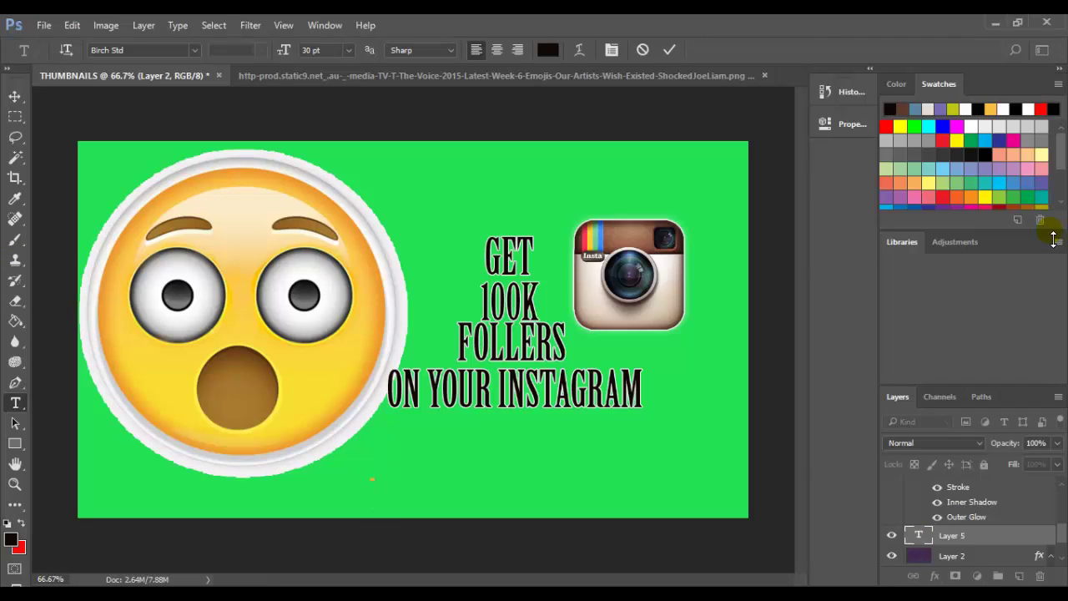
{"action": "type", "text": "AN"}
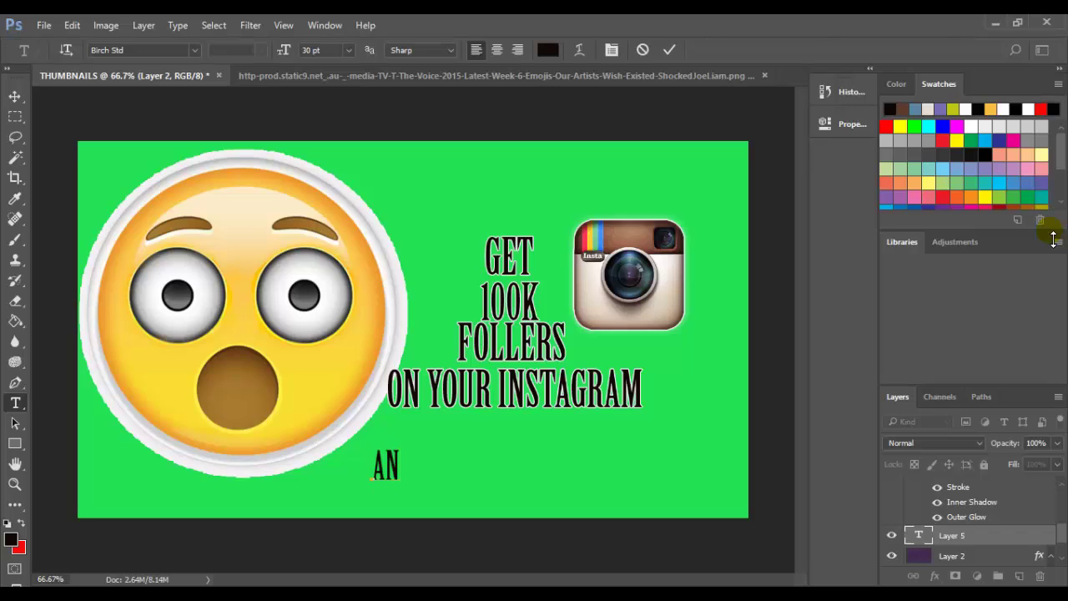
{"action": "key", "text": "BackSpace"}
{"action": "key", "text": "BackSpace"}
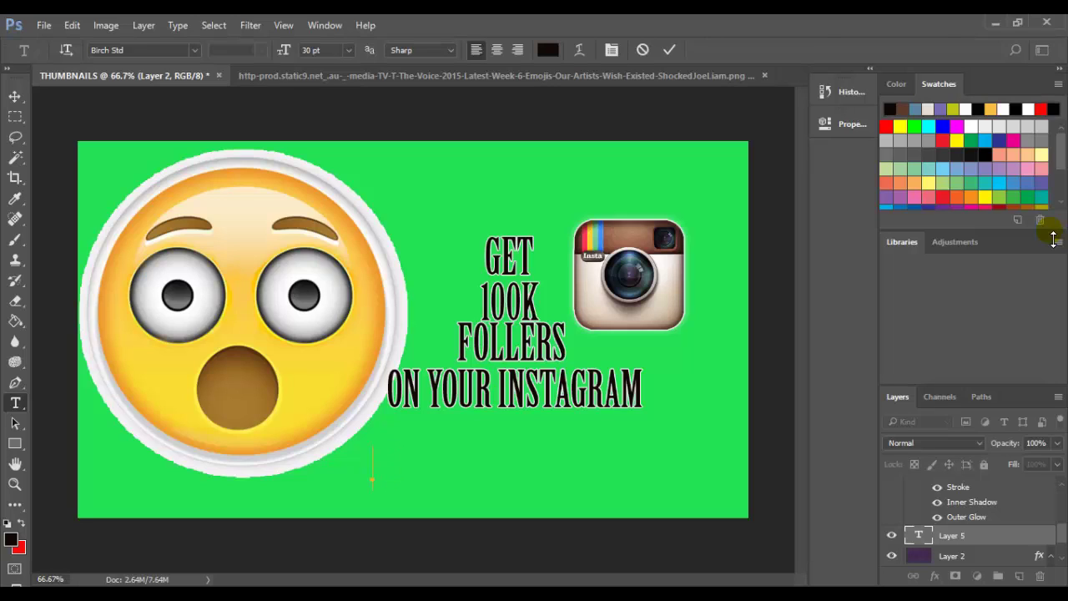
{"action": "type", "text": "WHAT"}
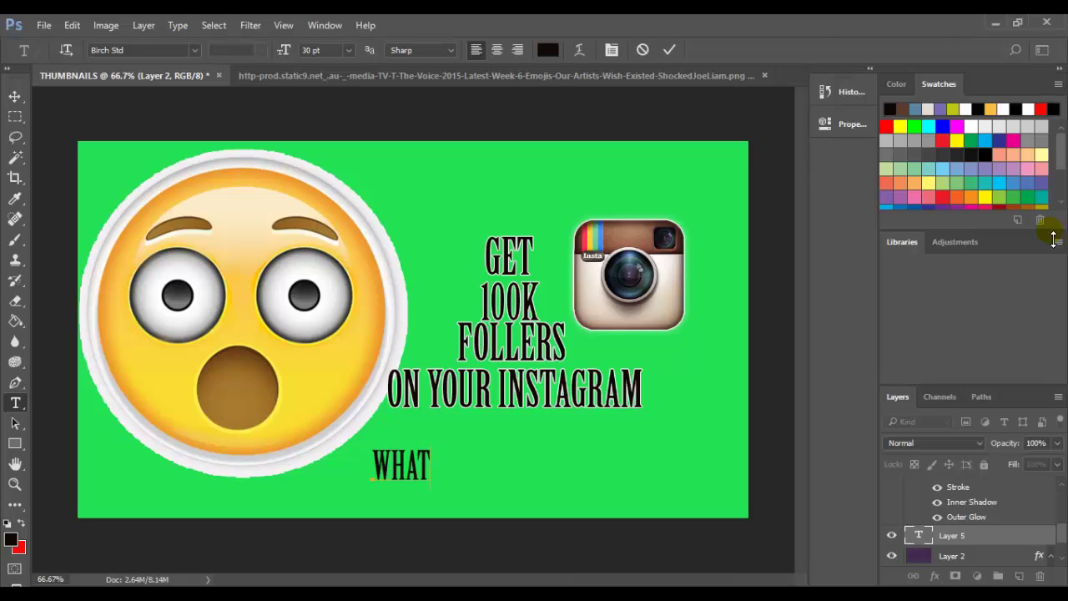
{"action": "type", "text": "CH IT"}
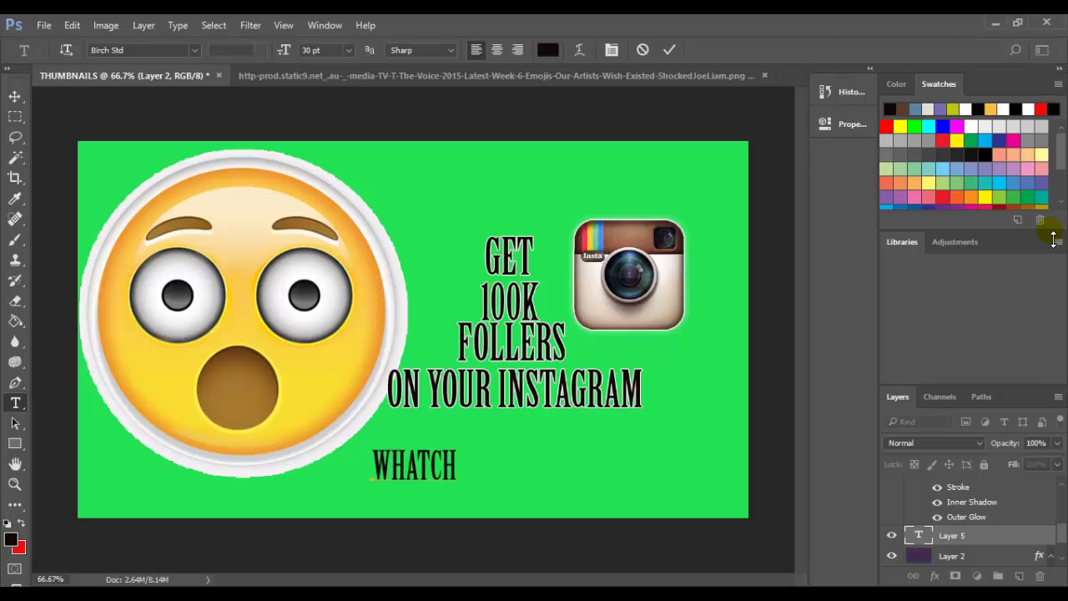
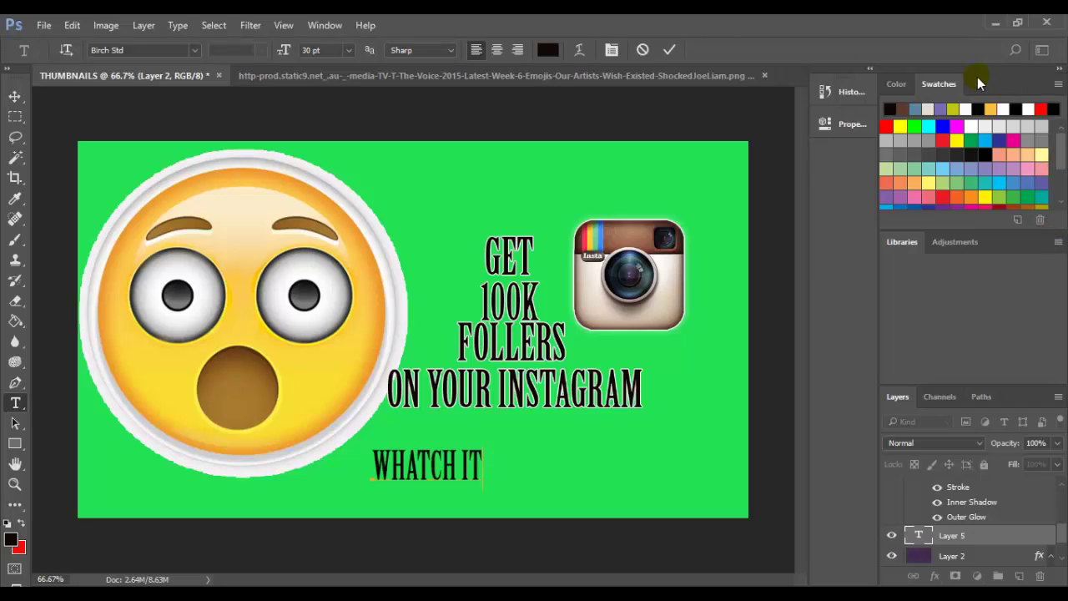
Step: Commit the WHATCH IT text and change its font family to DragonForcE
{"action": "left_click", "coordinate": [670, 50]}
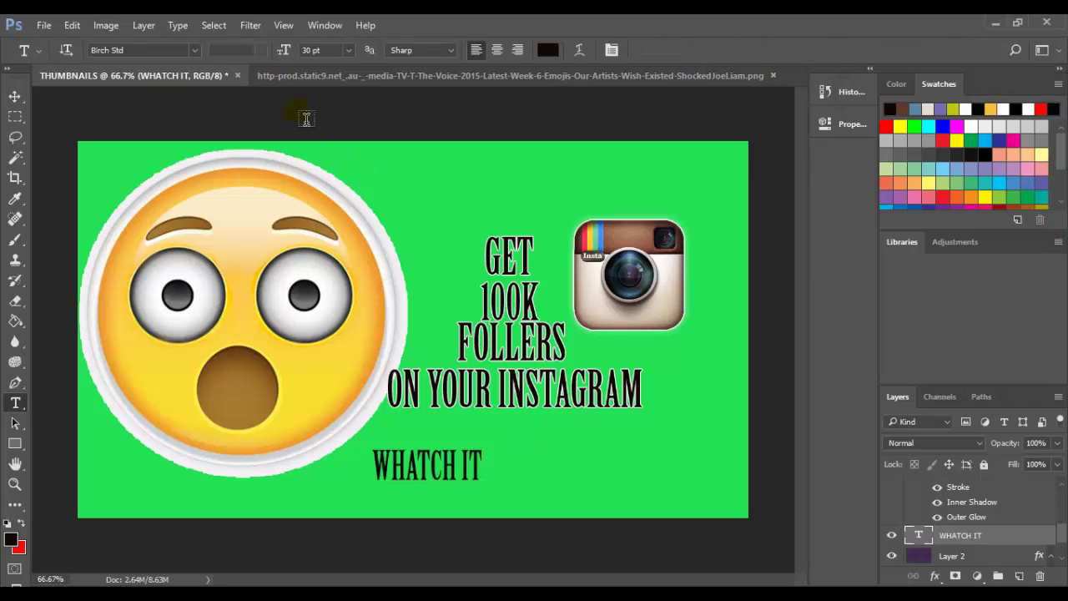
{"action": "left_click", "coordinate": [197, 50]}
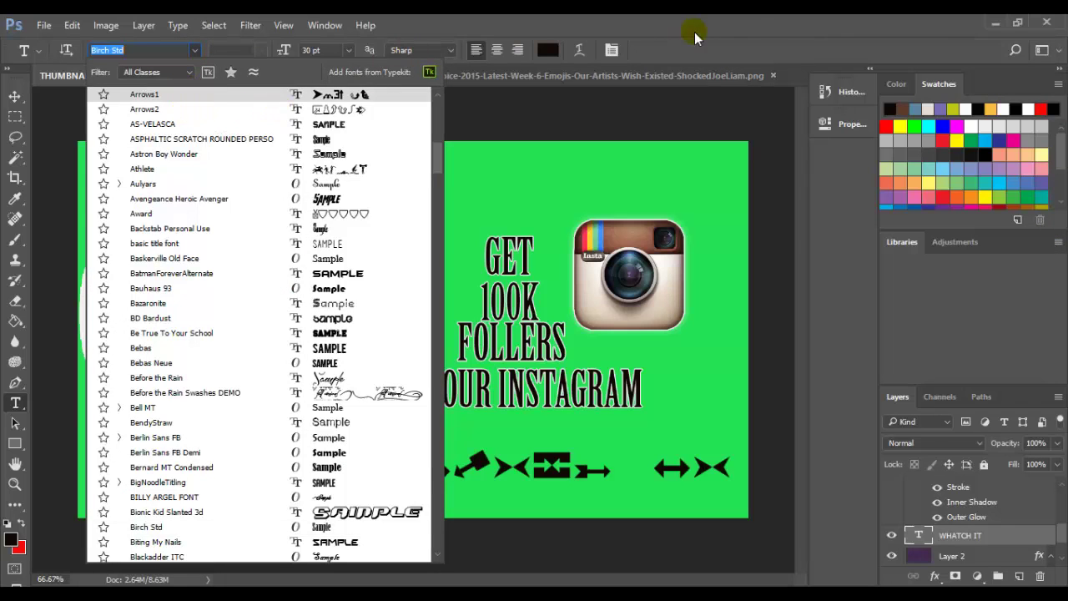
{"action": "scroll", "coordinate": [279, 184], "scroll_direction": "up", "scroll_amount": 2}
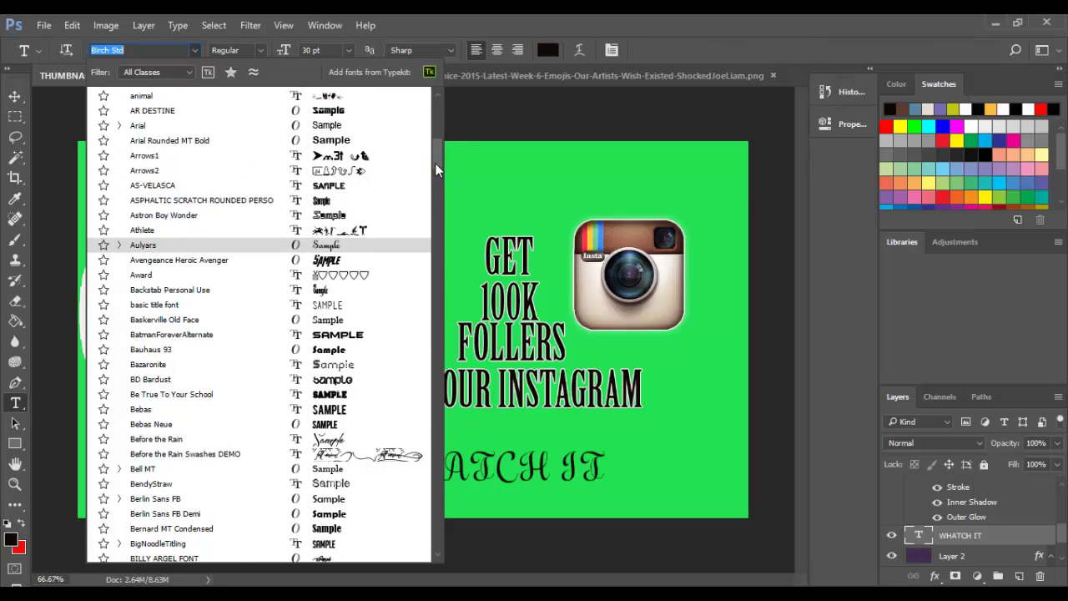
{"action": "left_click_drag", "start_coordinate": [435, 162], "coordinate": [435, 124]}
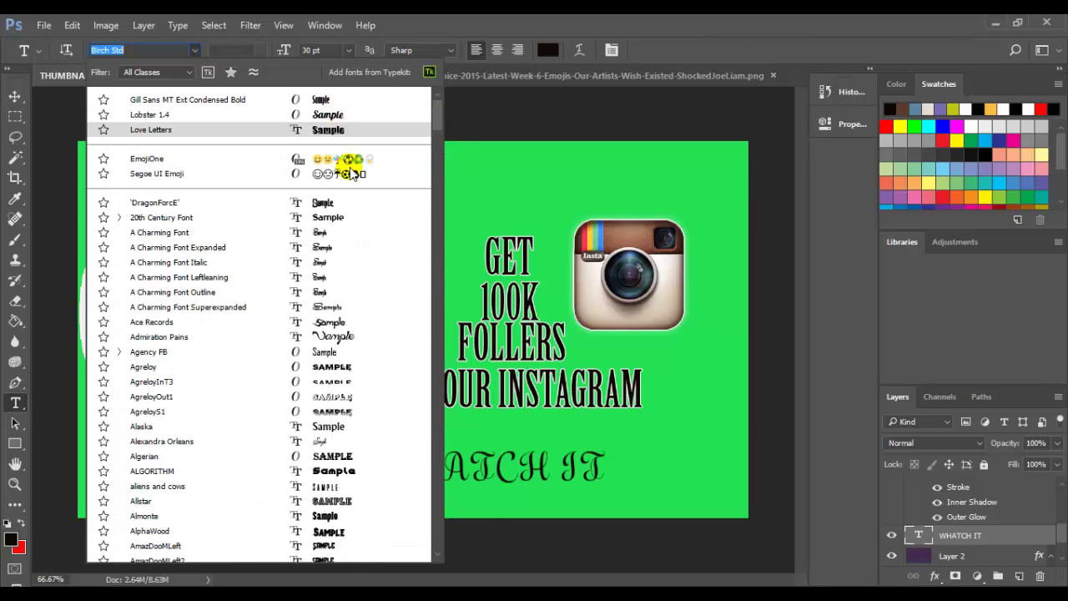
{"action": "left_click", "coordinate": [314, 202]}
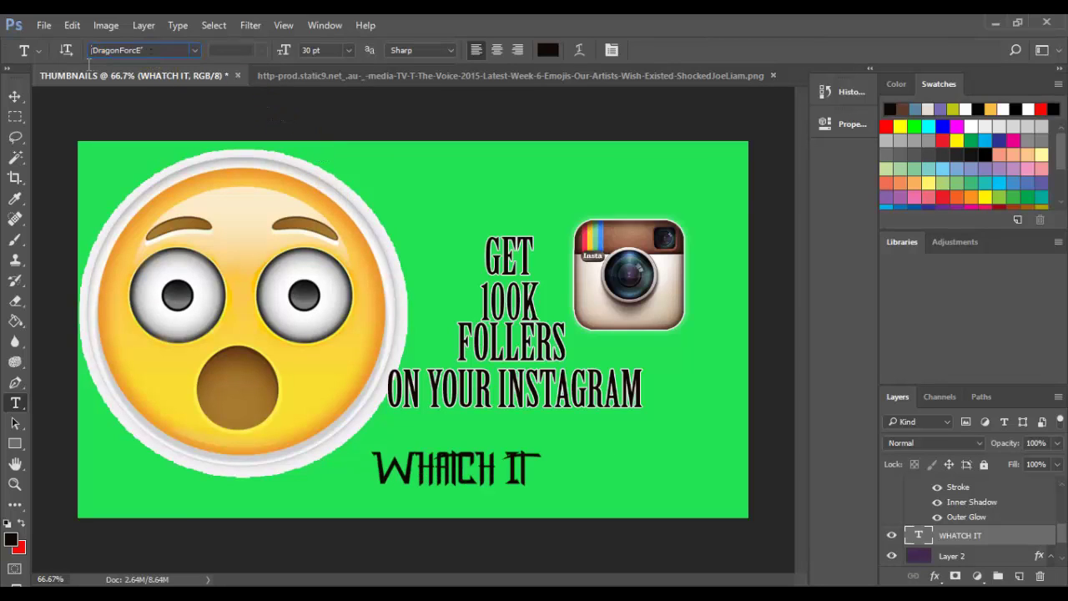
Step: Try Gill Sans MT Ext Condensed Bold, Love Letters, Segoe UI Emoji and 20th Century fonts on the heading
{"action": "left_click", "coordinate": [144, 53]}
{"action": "type", "text": "Gill Sans MT Ext Conde..."}
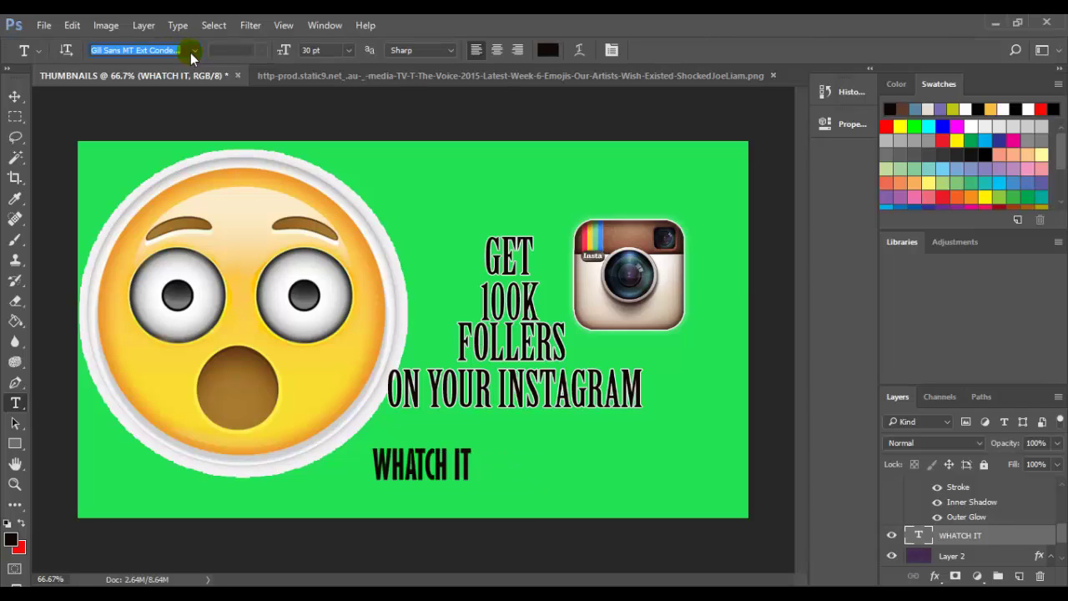
{"action": "key", "text": "Return"}
{"action": "type", "text": "Love Letters"}
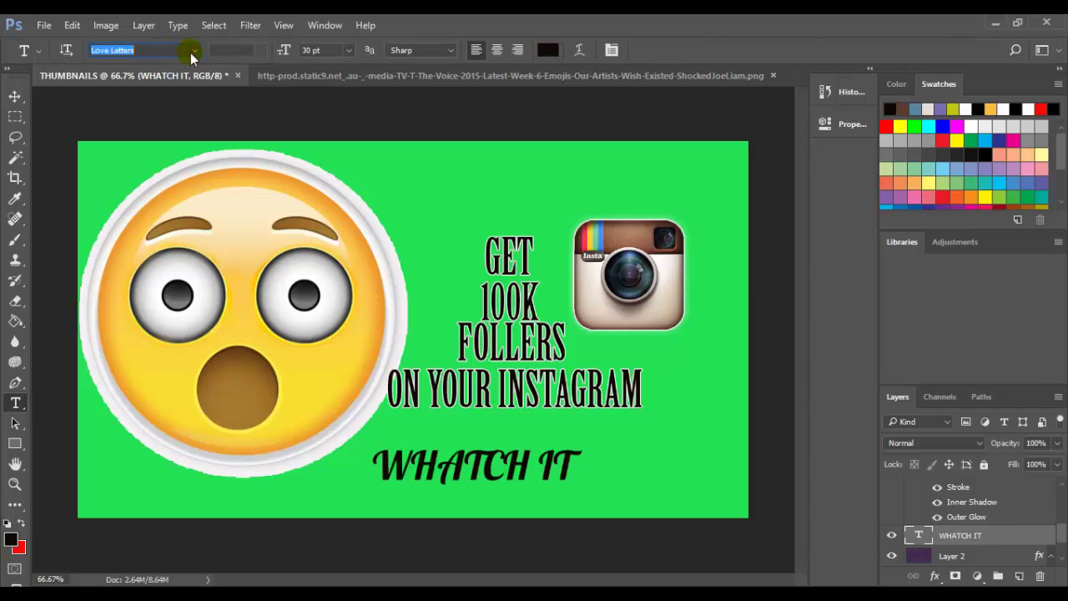
{"action": "key", "text": "Return"}
{"action": "type", "text": "Segoe UI E"}
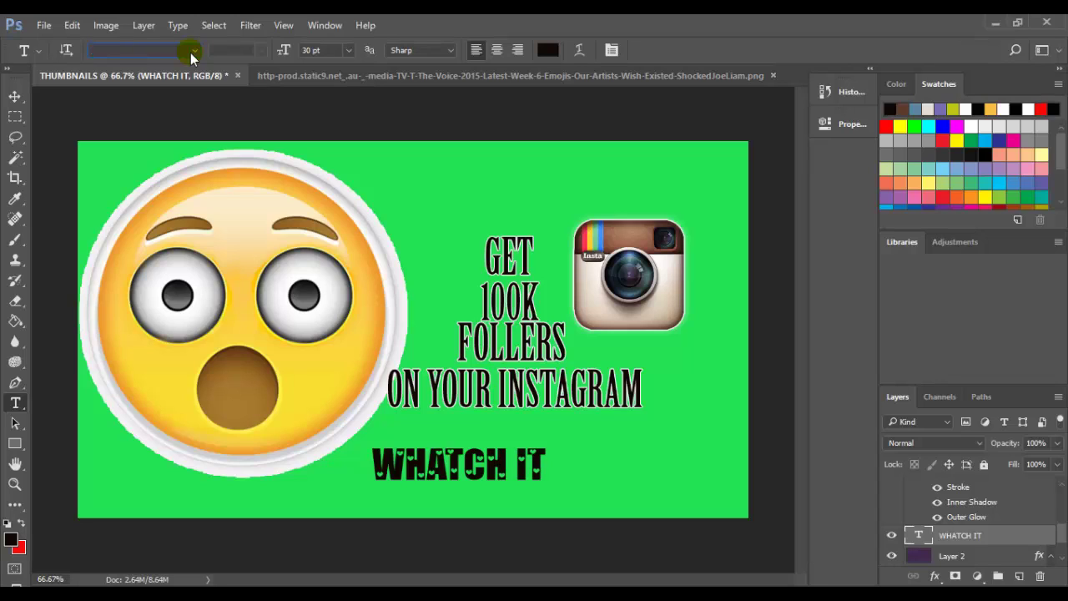
{"action": "key", "text": "Return"}
{"action": "type", "text": "20th"}
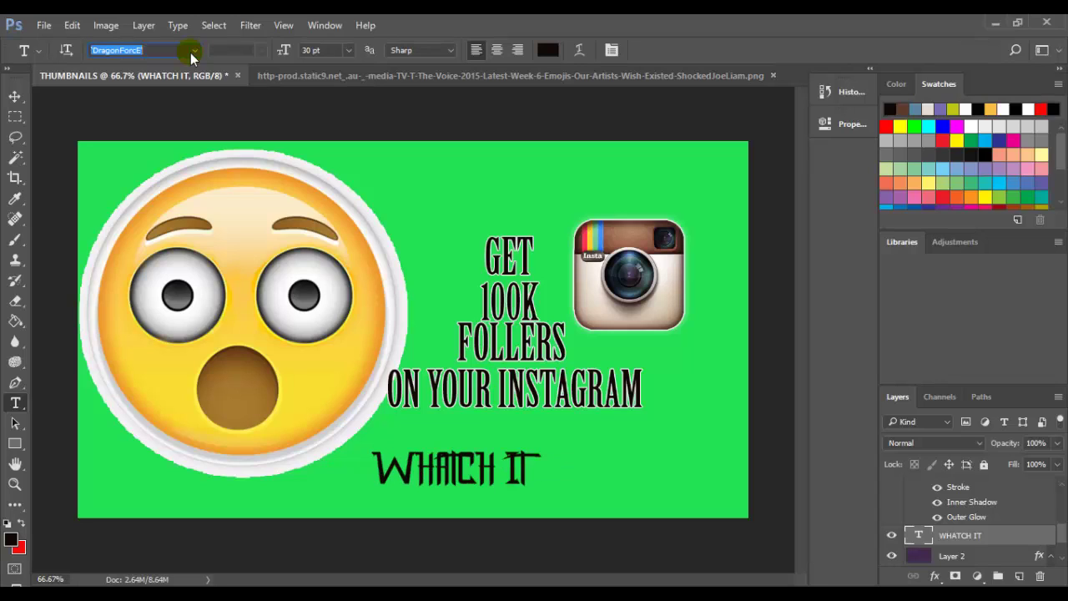
{"action": "key", "text": "Return"}
Step: Step through the font list past Ace Records and Bazaronite, settling on Bauhaus 93
{"action": "key", "text": "Down"}
{"action": "key", "text": "Down"}
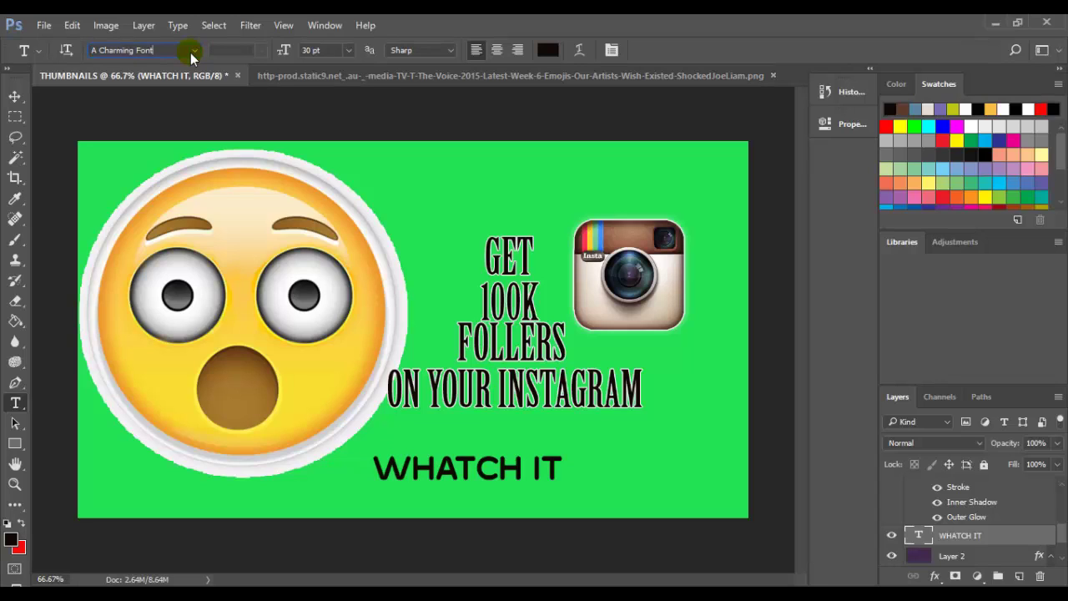
{"action": "key", "text": "Down"}
{"action": "key", "text": "Down"}
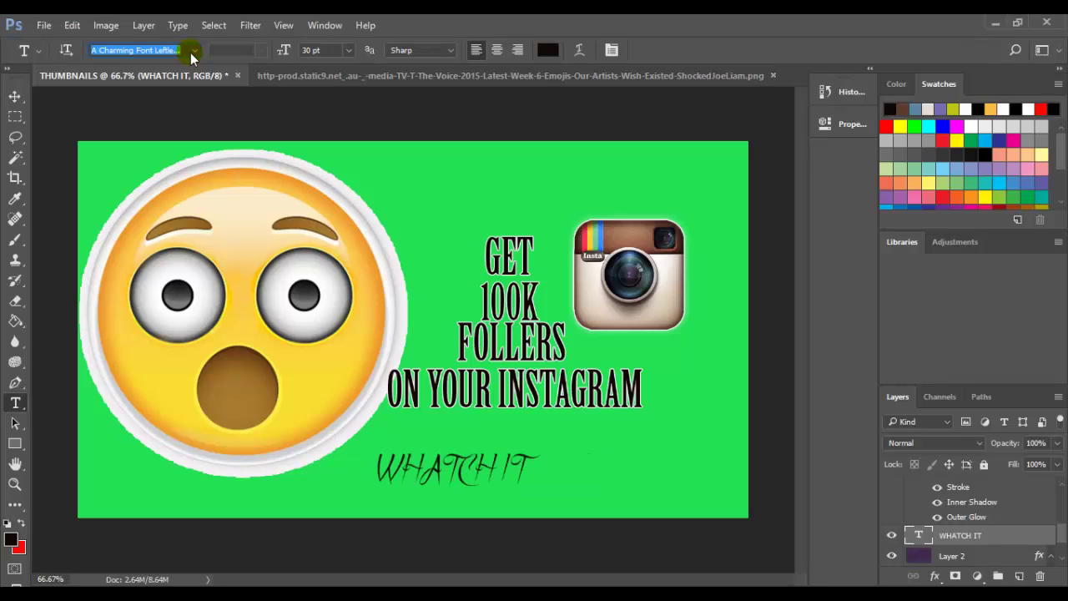
{"action": "key", "text": "Down"}
{"action": "key", "text": "Down"}
{"action": "key", "text": "Down"}
{"action": "key", "text": "Down"}
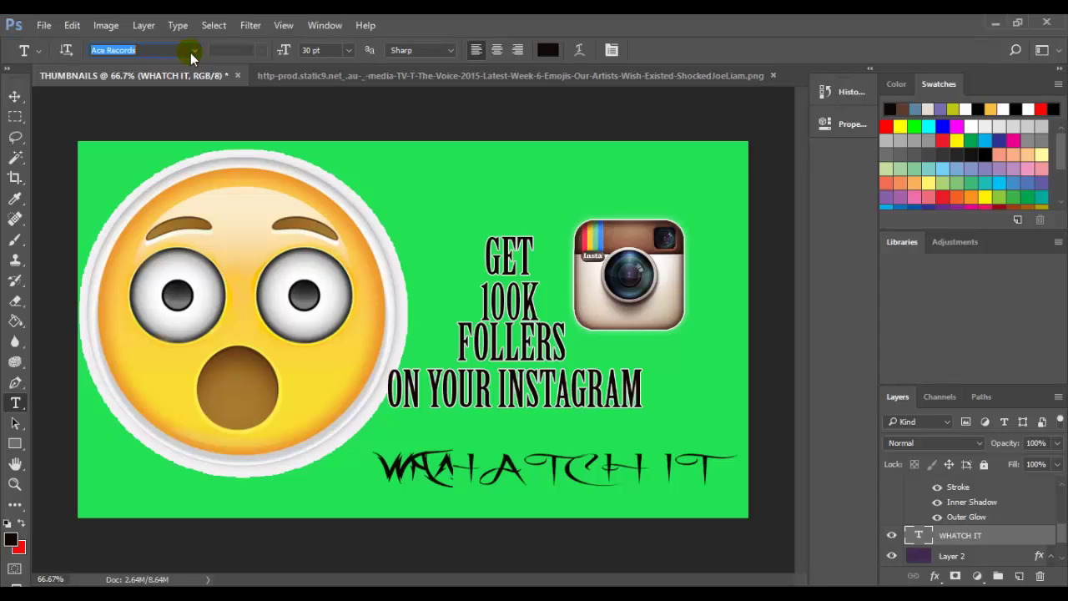
{"action": "key", "text": "Down"}
{"action": "key", "text": "Down"}
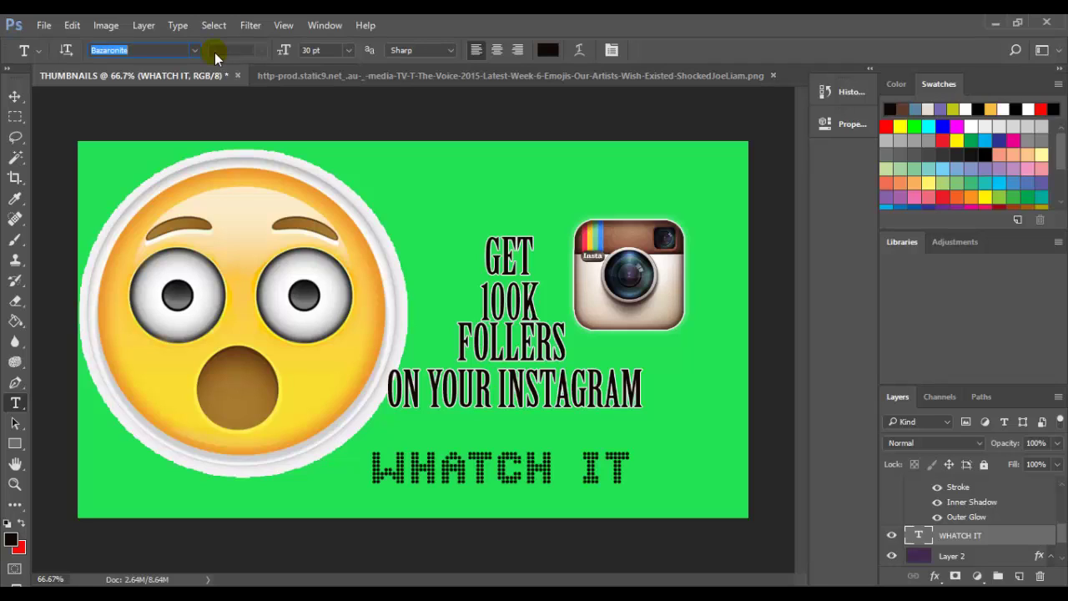
{"action": "key", "text": "Up"}
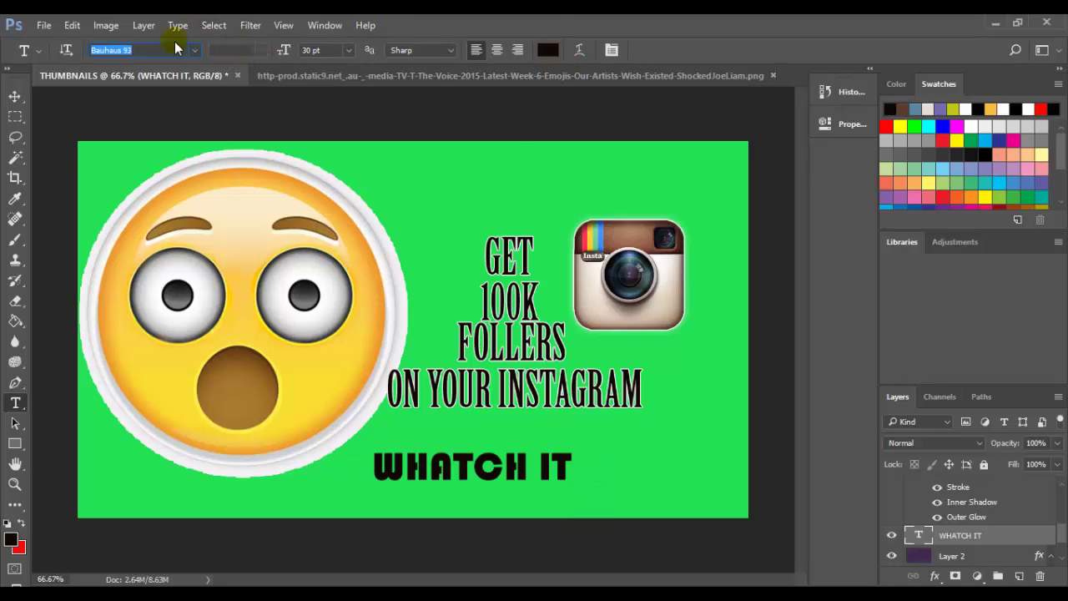
{"action": "left_click", "coordinate": [15, 97]}
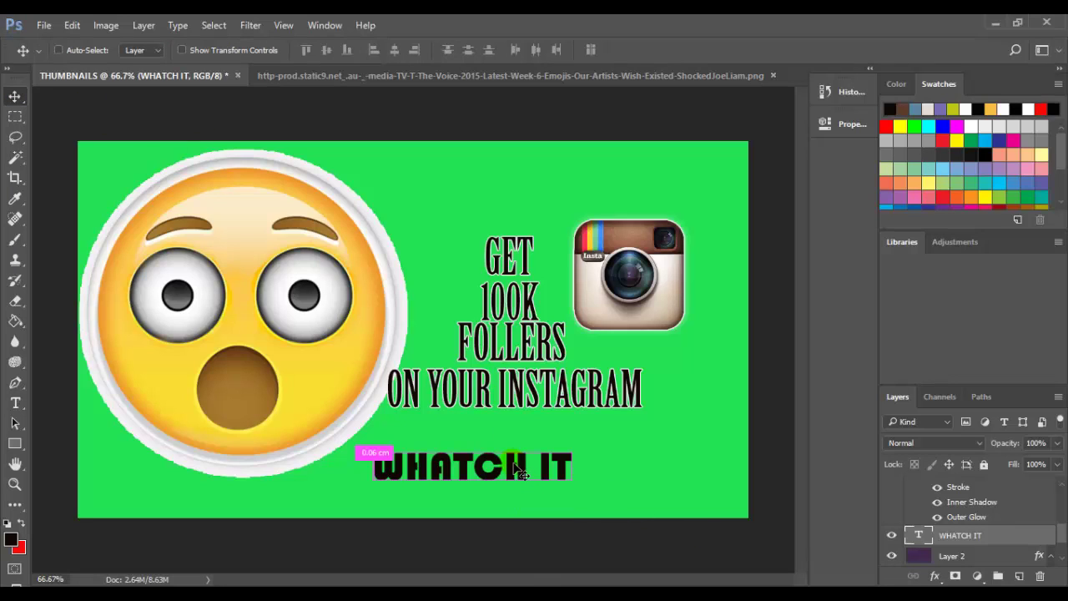
Step: Free Transform the WHATCH IT heading up to about 148% and commit it
{"action": "key", "text": "ctrl+t"}
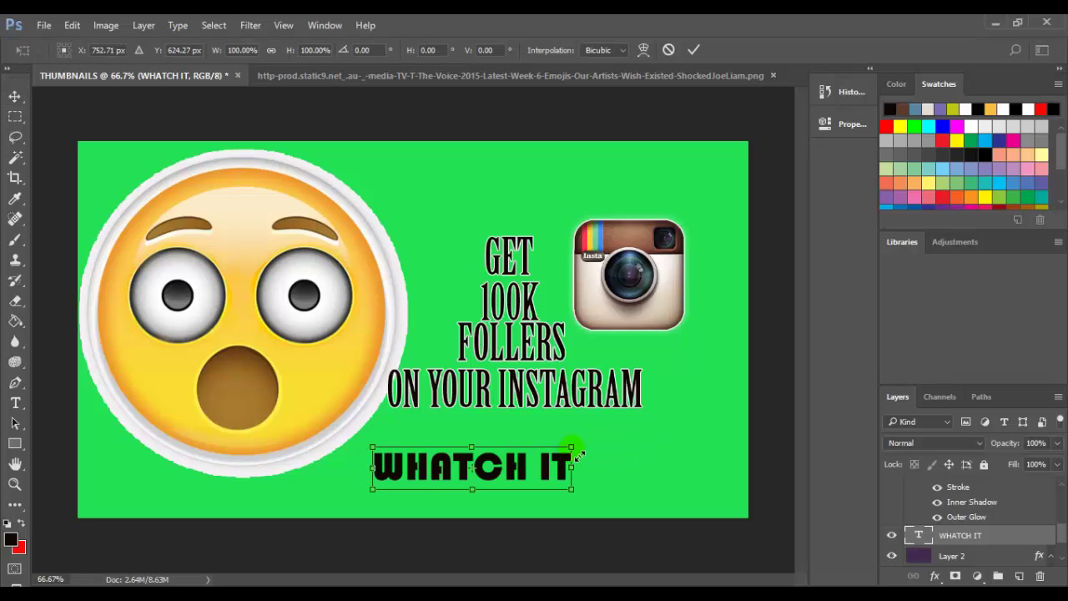
{"action": "left_click_drag", "start_coordinate": [583, 452], "coordinate": [685, 442]}
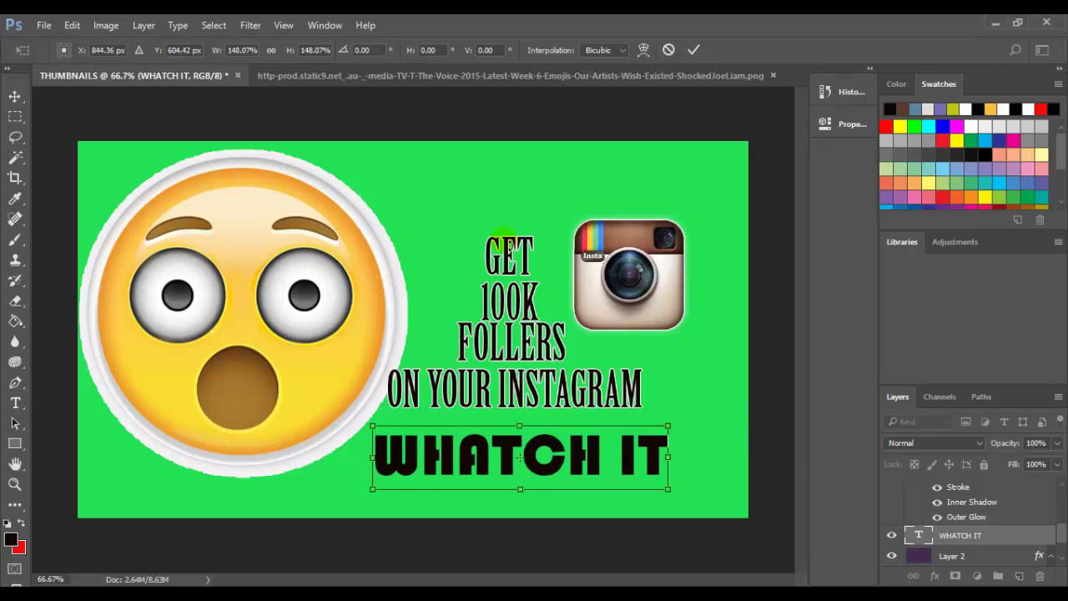
{"action": "key", "text": "Return"}
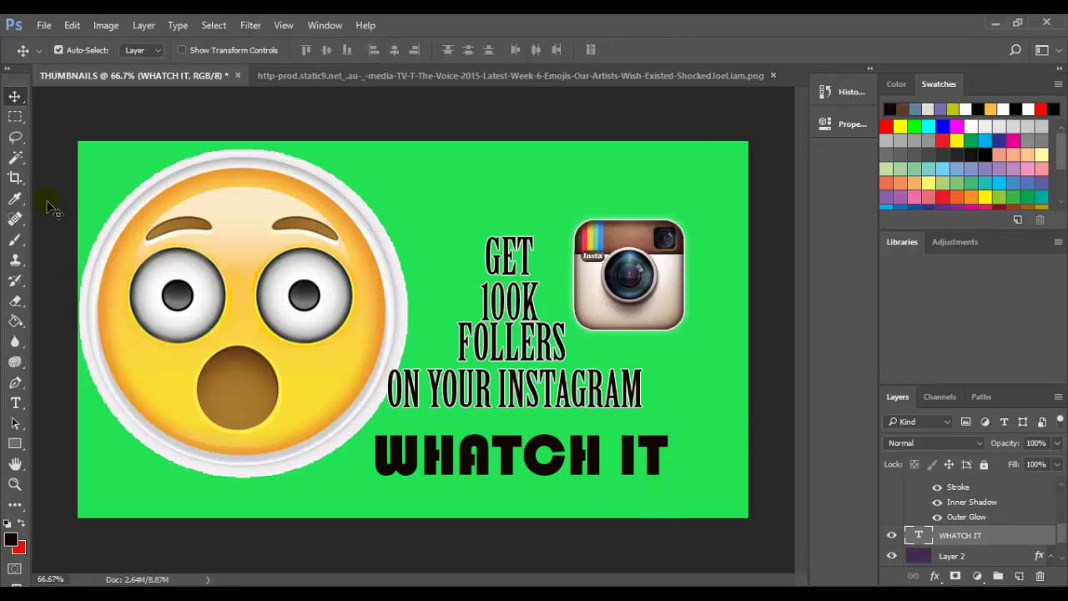
Step: Append an exclamation mark so the heading reads WHATCH IT!
{"action": "left_click", "coordinate": [15, 403]}
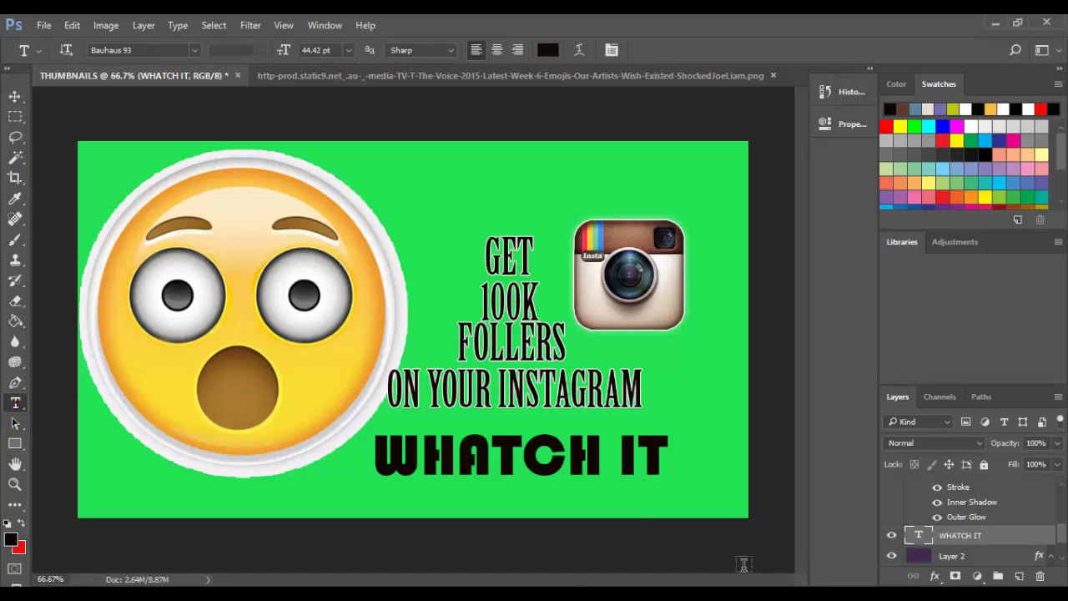
{"action": "left_click", "coordinate": [668, 464]}
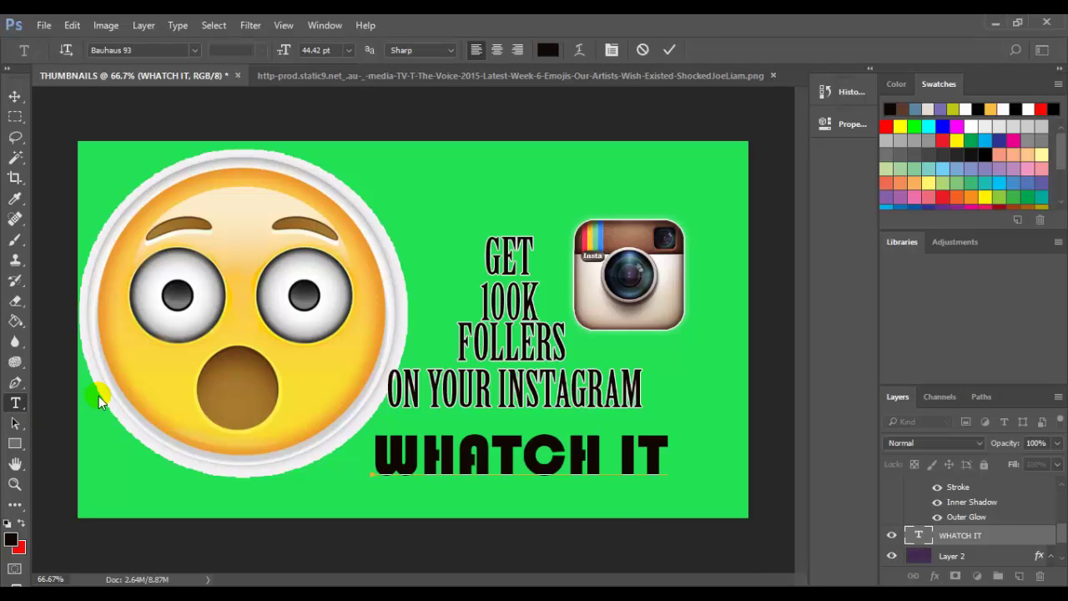
{"action": "type", "text": "!"}
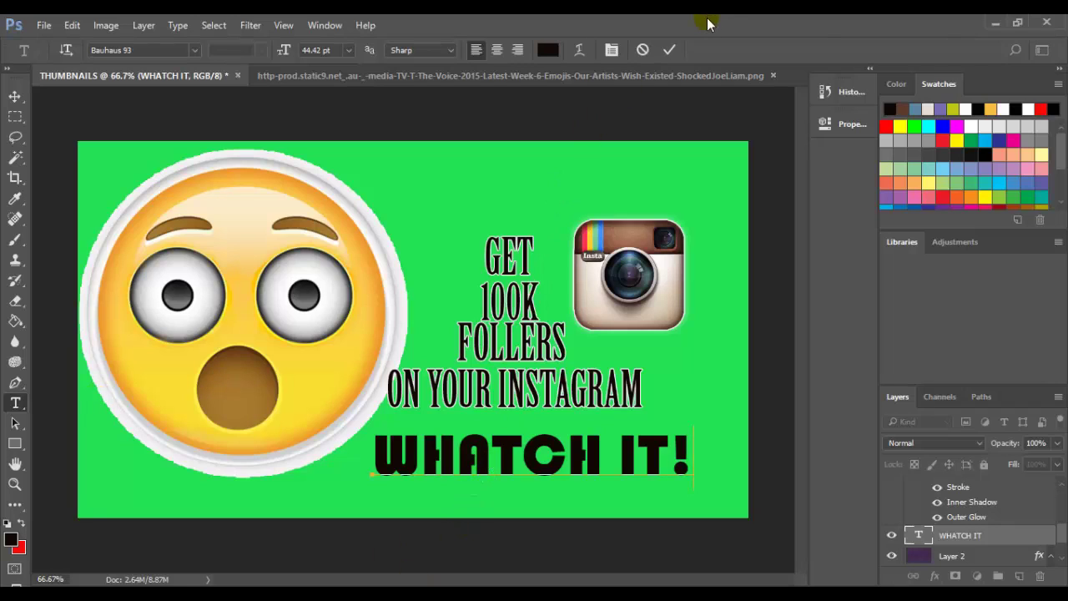
{"action": "left_click", "coordinate": [669, 49]}
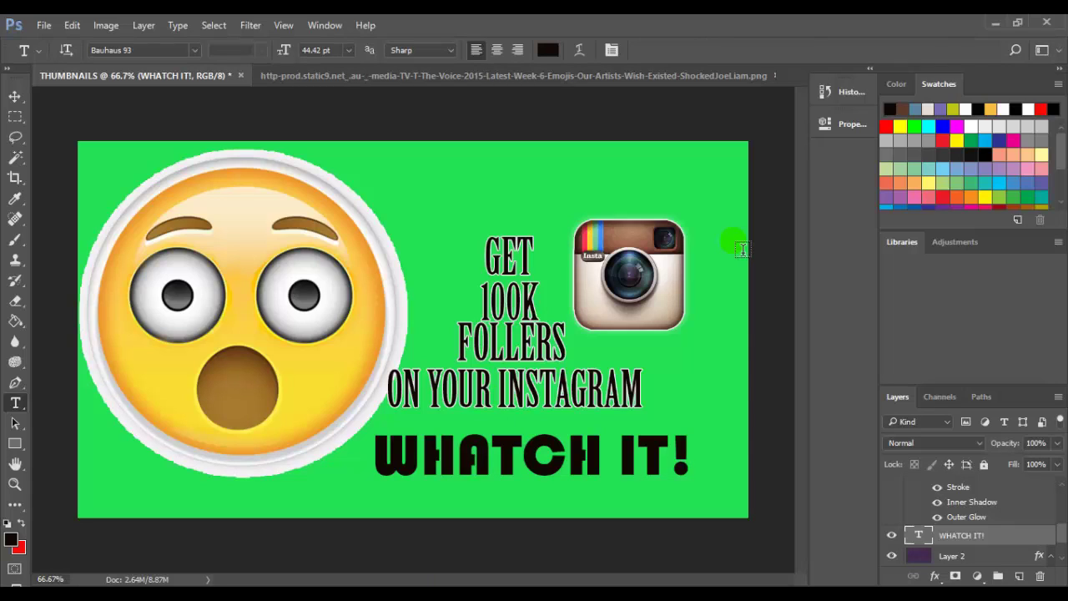
Step: Nudge the heading slightly left and up beneath the ON YOUR INSTAGRAM line
{"action": "left_click", "coordinate": [15, 97]}
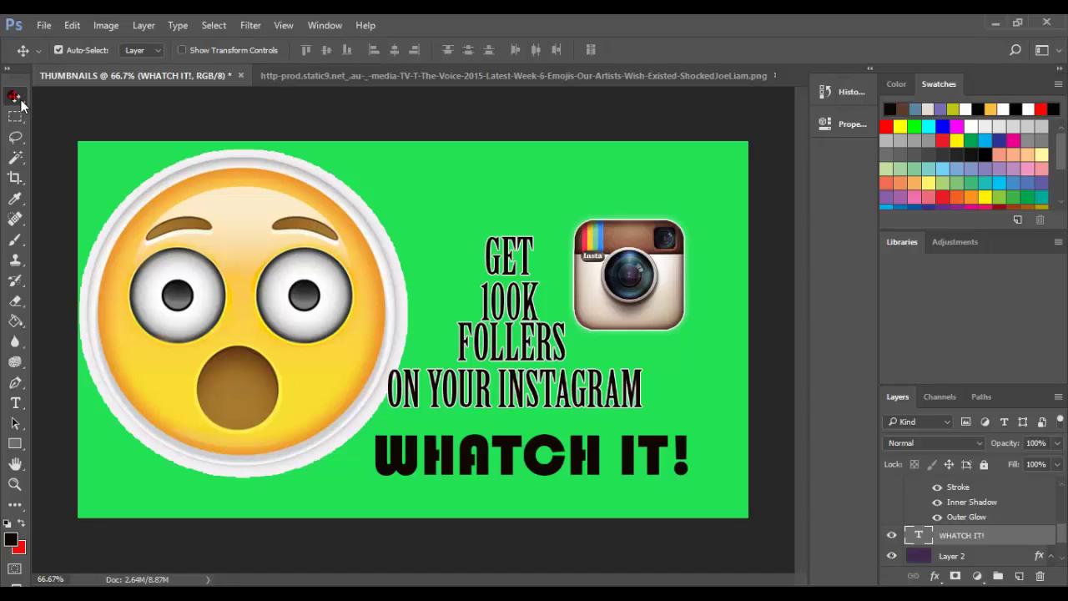
{"action": "key", "text": "Left"}
{"action": "key", "text": "Left"}
{"action": "key", "text": "Left"}
{"action": "key", "text": "Left"}
{"action": "key", "text": "Left"}
{"action": "key", "text": "Left"}
{"action": "key", "text": "Left"}
{"action": "key", "text": "Left"}
{"action": "key", "text": "Left"}
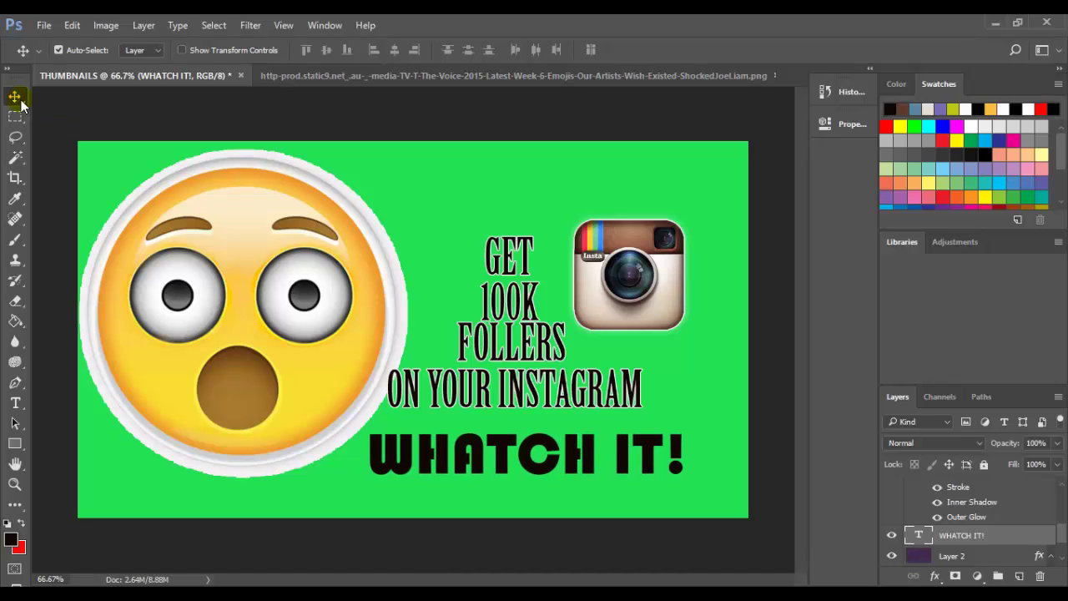
{"action": "key", "text": "Up"}
{"action": "key", "text": "Up"}
{"action": "key", "text": "Up"}
{"action": "key", "text": "Up"}
{"action": "key", "text": "Up"}
{"action": "key", "text": "Up"}
{"action": "key", "text": "Up"}
{"action": "key", "text": "Up"}
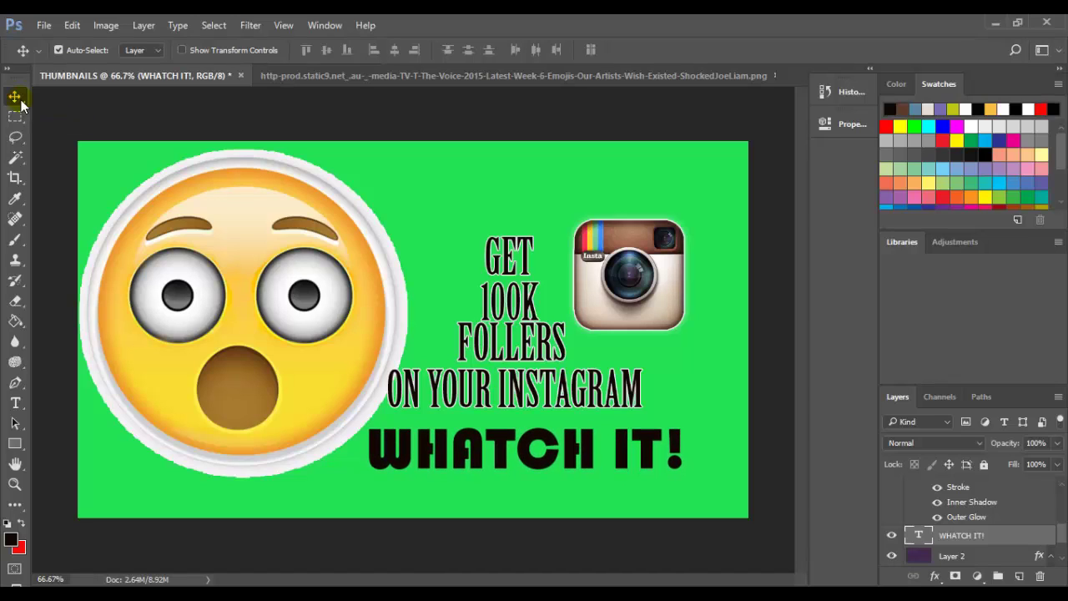
{"action": "key", "text": "Up"}
{"action": "key", "text": "Up"}
{"action": "key", "text": "Up"}
{"action": "key", "text": "Up"}
{"action": "key", "text": "Up"}
{"action": "key", "text": "Up"}
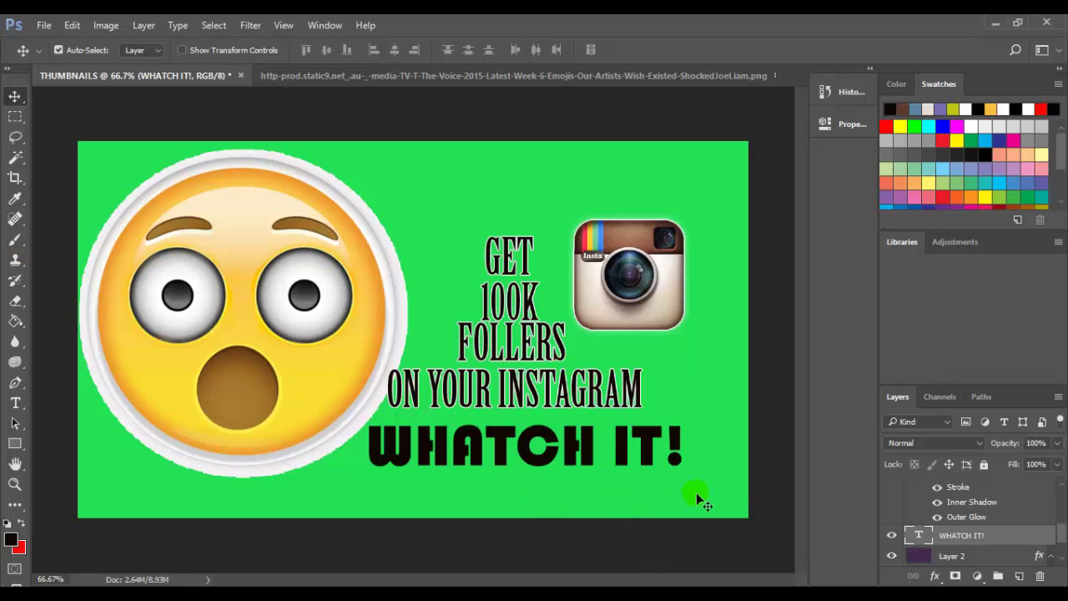
Step: Open Blending Options for the WHATCH IT! layer
{"action": "right_click", "coordinate": [942, 536]}
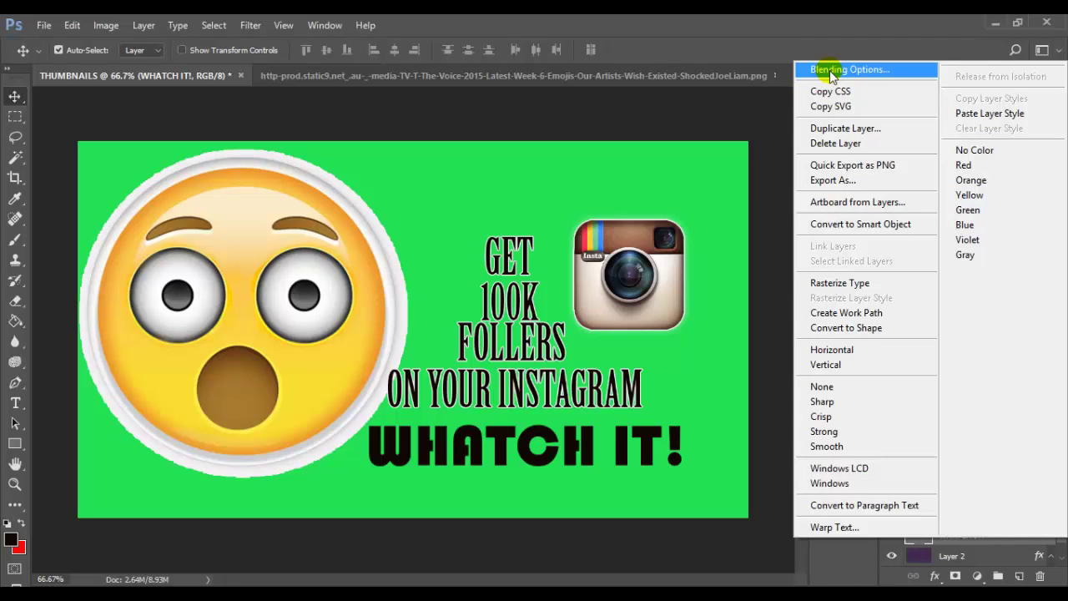
{"action": "left_click", "coordinate": [829, 70]}
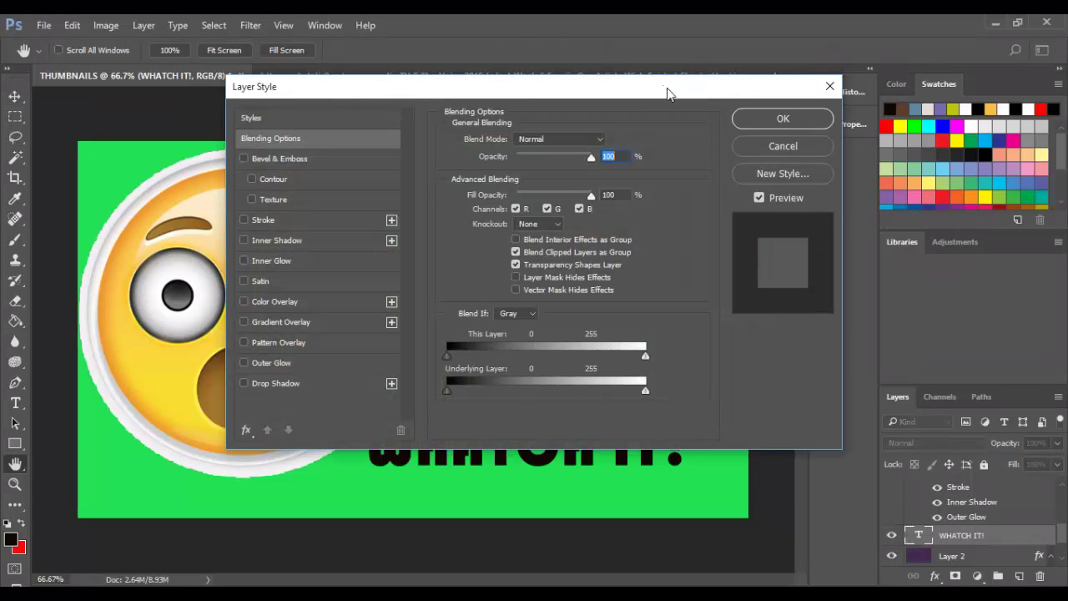
{"action": "left_click_drag", "start_coordinate": [670, 95], "coordinate": [1058, 31]}
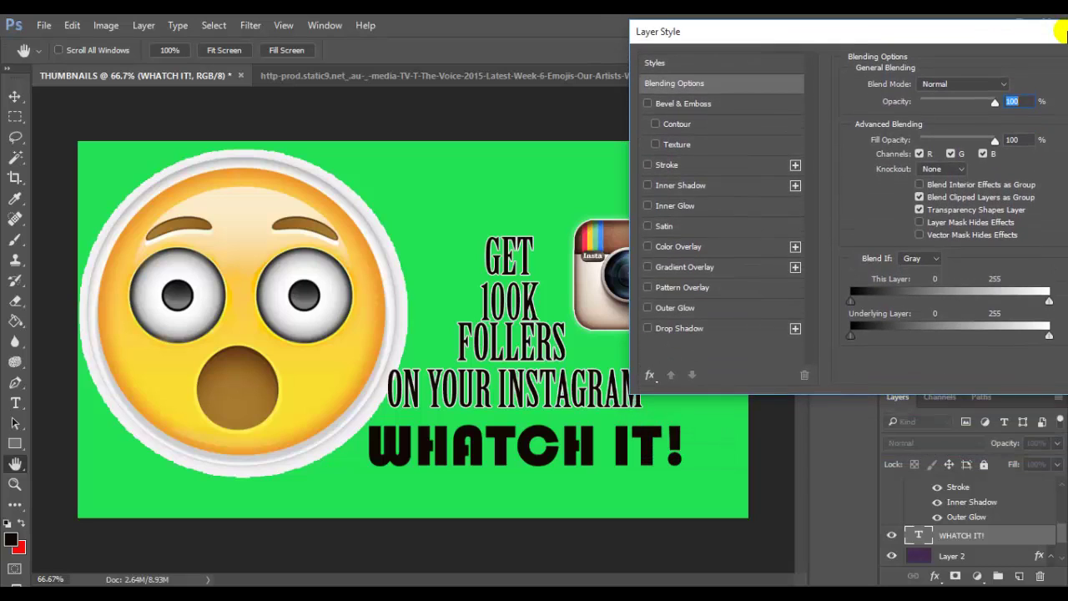
Step: Add a Color Overlay and try red, grey-pink, red-brown, olive and bright yellow colours
{"action": "left_click", "coordinate": [657, 245]}
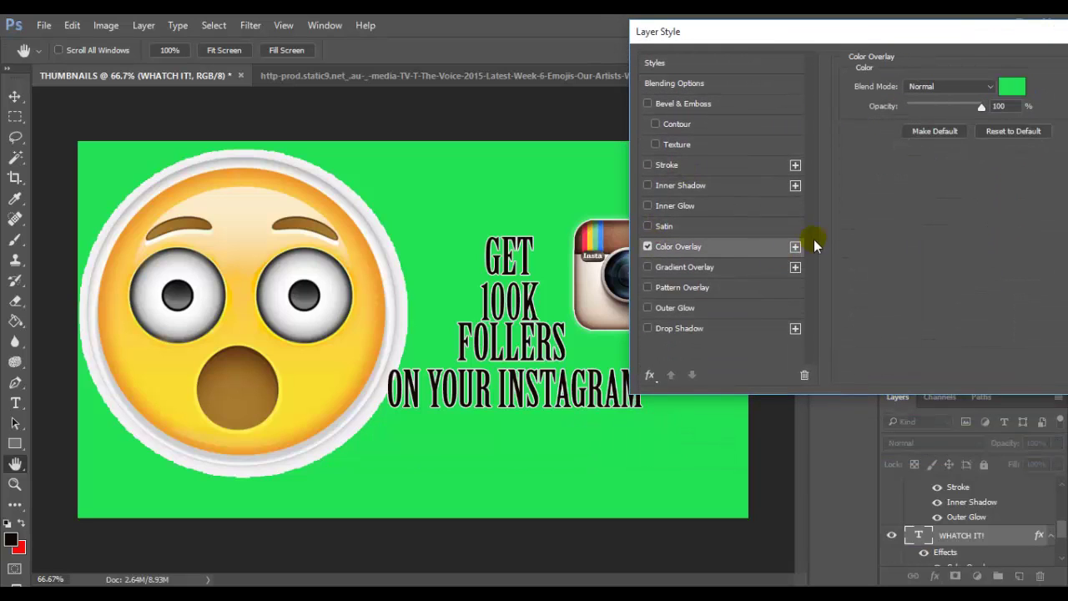
{"action": "left_click", "coordinate": [1011, 90]}
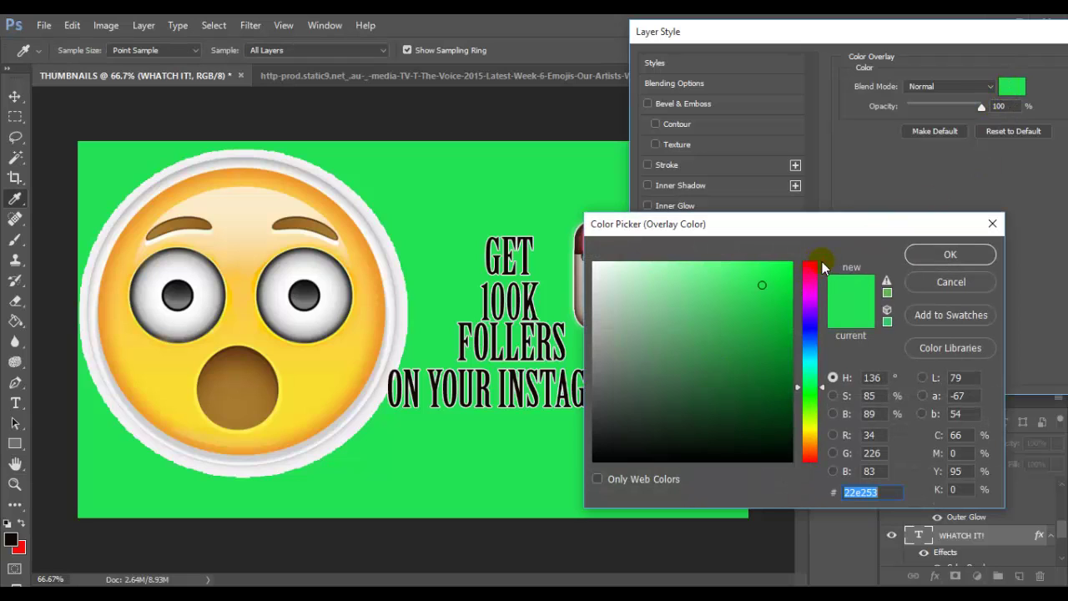
{"action": "left_click", "coordinate": [810, 265]}
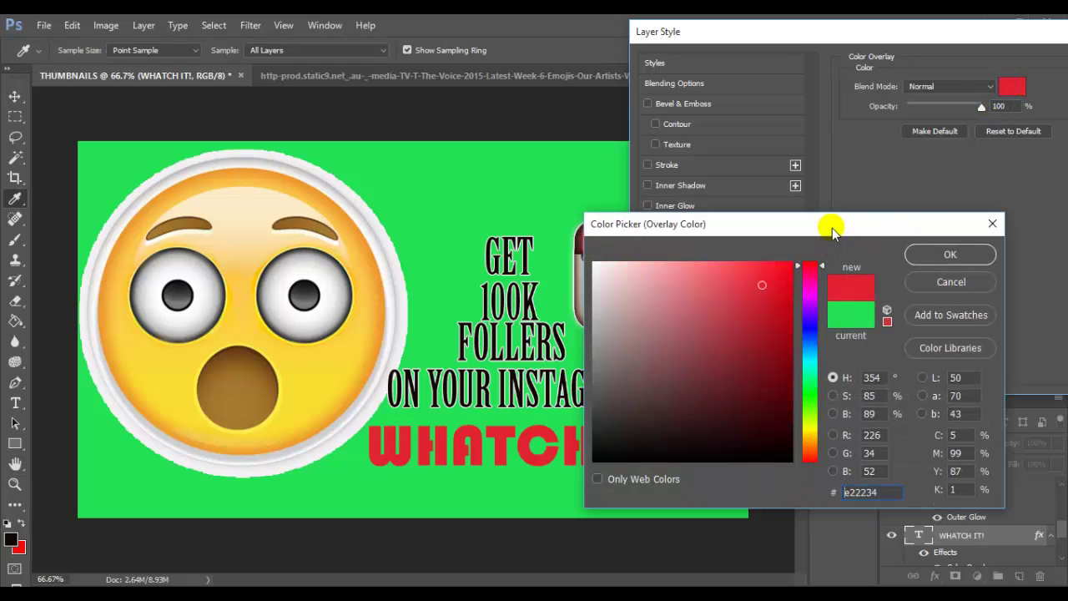
{"action": "left_click_drag", "start_coordinate": [832, 229], "coordinate": [1062, 151]}
{"action": "left_click", "coordinate": [876, 269]}
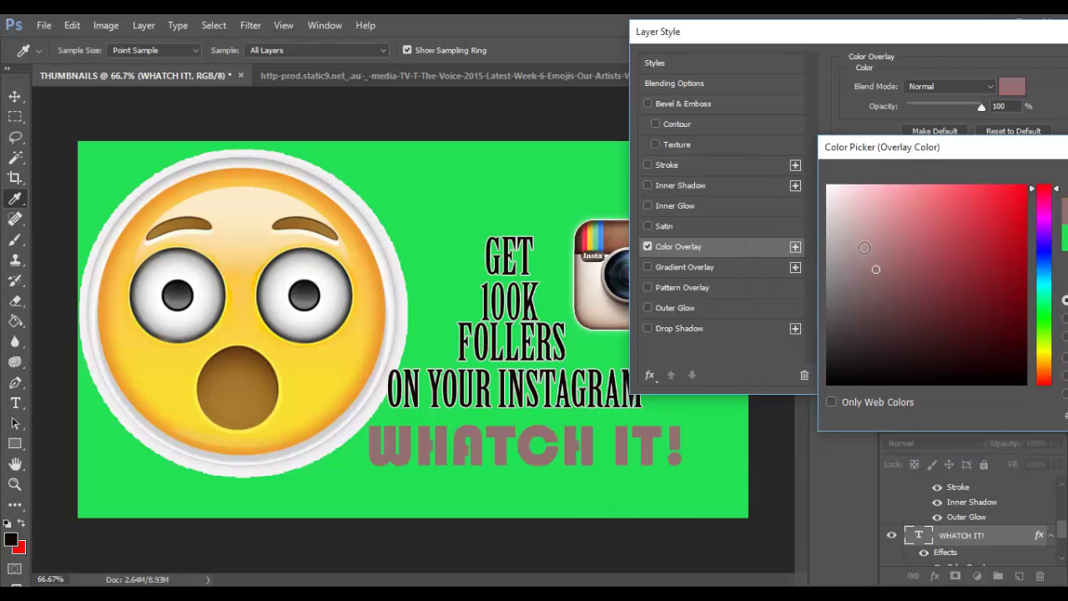
{"action": "mouse_move", "coordinate": [875, 268]}
{"action": "left_mouse_down"}
{"action": "mouse_move", "coordinate": [855, 236]}
{"action": "mouse_move", "coordinate": [866, 217]}
{"action": "mouse_move", "coordinate": [931, 286]}
{"action": "mouse_move", "coordinate": [928, 342]}
{"action": "mouse_move", "coordinate": [982, 371]}
{"action": "mouse_move", "coordinate": [992, 337]}
{"action": "left_mouse_up"}
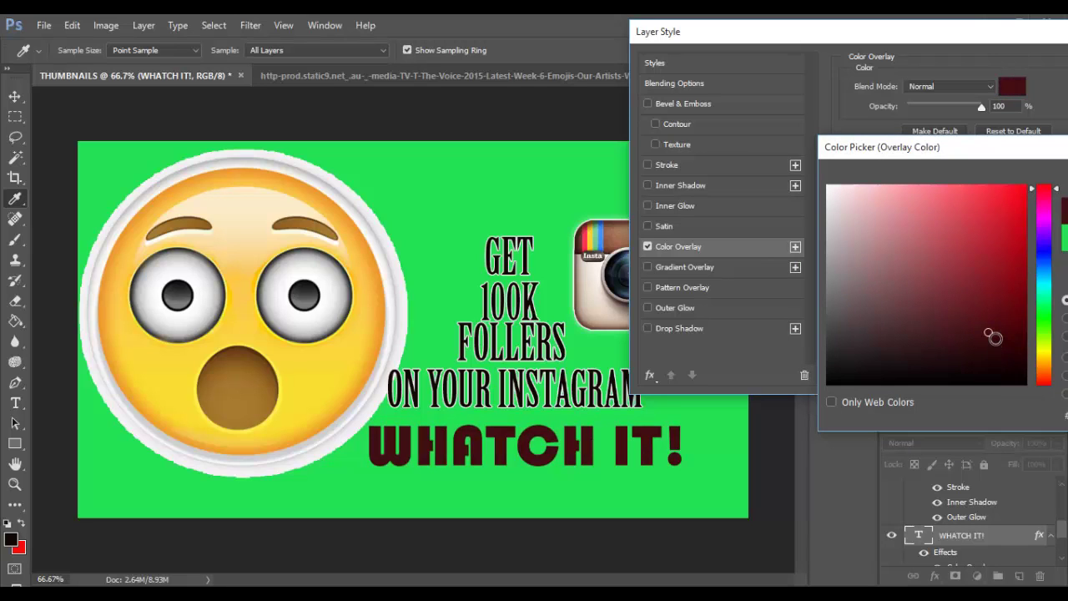
{"action": "left_click", "coordinate": [1051, 355]}
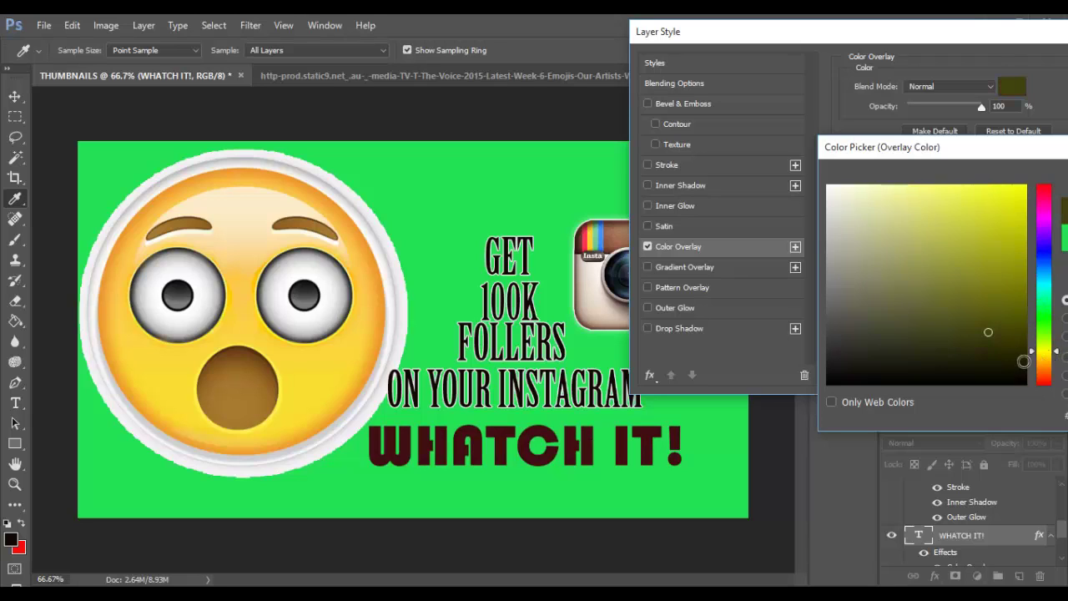
{"action": "mouse_move", "coordinate": [990, 338]}
{"action": "left_mouse_down"}
{"action": "mouse_move", "coordinate": [933, 239]}
{"action": "mouse_move", "coordinate": [949, 222]}
{"action": "mouse_move", "coordinate": [1004, 252]}
{"action": "mouse_move", "coordinate": [1026, 207]}
{"action": "left_mouse_up"}
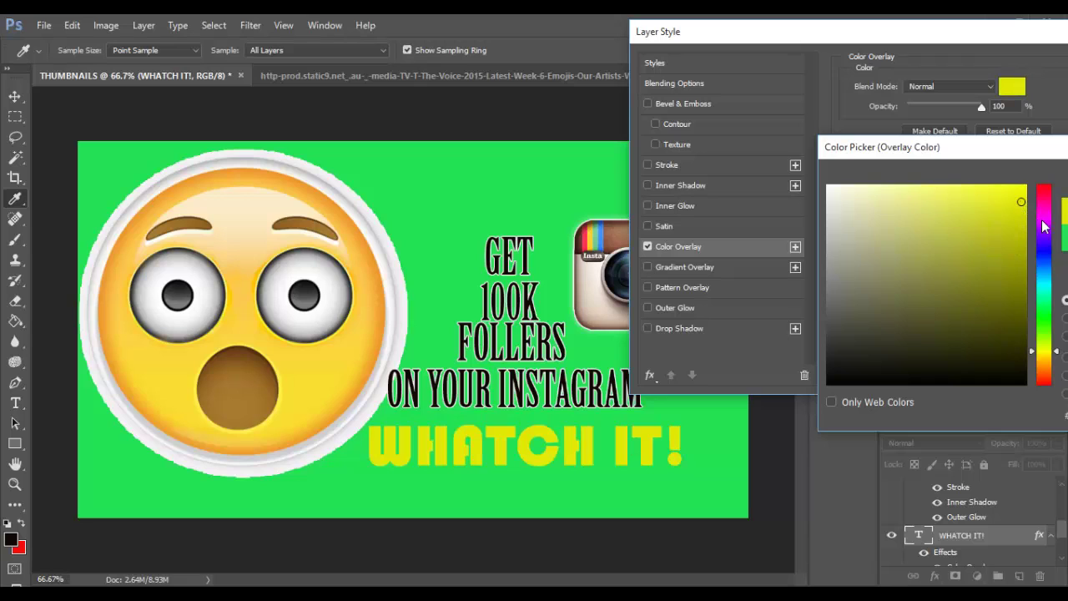
{"action": "left_click", "coordinate": [1043, 237]}
Step: Try purple, blue-purple and dark navy overlay colours on the heading
{"action": "left_click", "coordinate": [985, 243]}
{"action": "left_click_drag", "start_coordinate": [984, 243], "coordinate": [918, 307]}
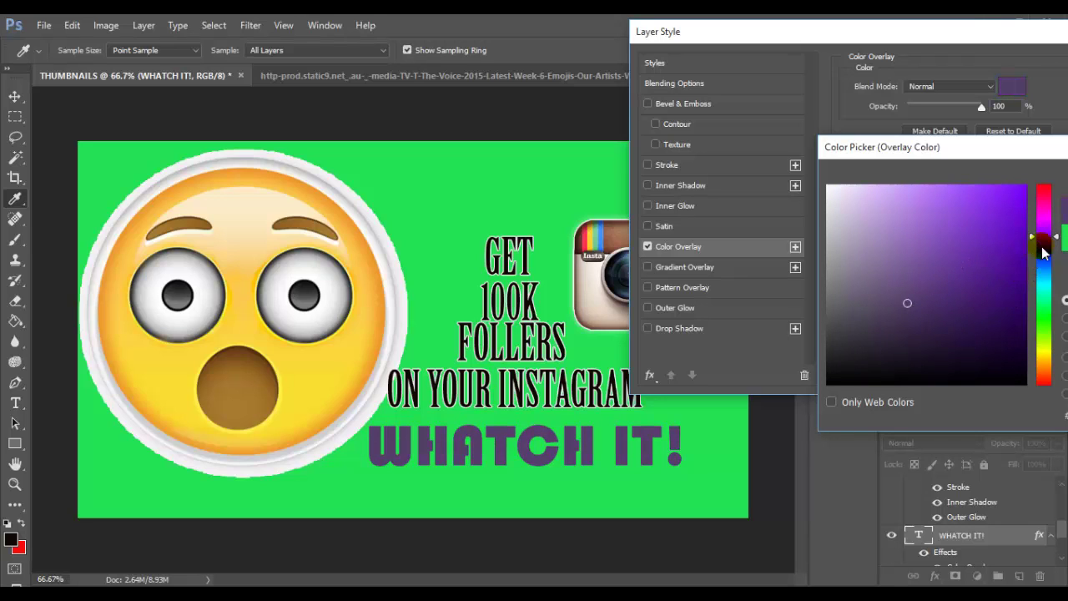
{"action": "left_click", "coordinate": [1043, 244]}
{"action": "mouse_move", "coordinate": [996, 255]}
{"action": "left_mouse_down"}
{"action": "mouse_move", "coordinate": [985, 237]}
{"action": "mouse_move", "coordinate": [994, 207]}
{"action": "left_mouse_up"}
{"action": "left_click", "coordinate": [1018, 306]}
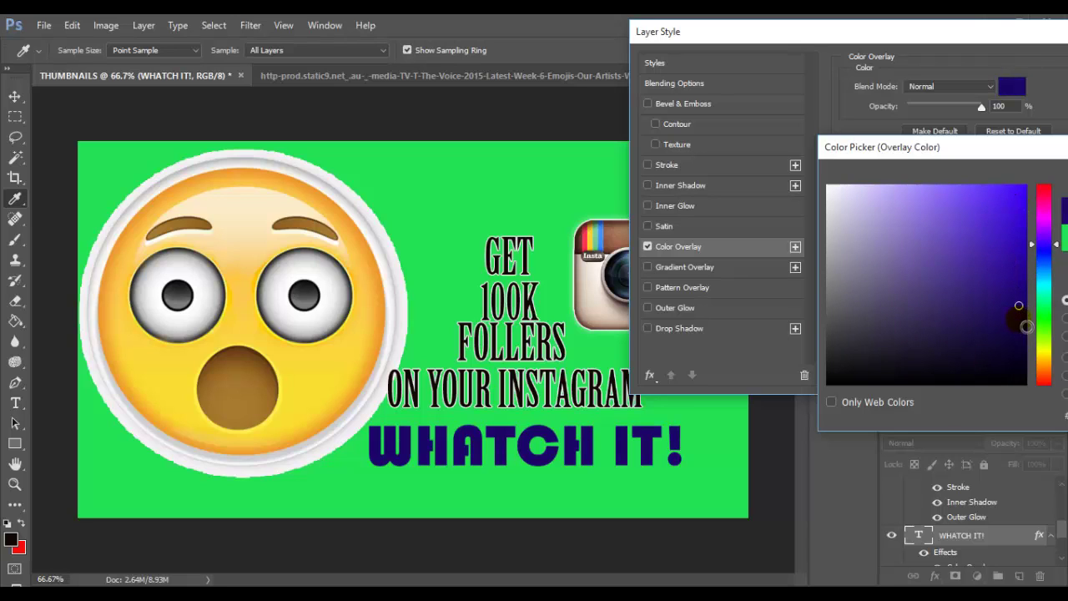
{"action": "left_click_drag", "start_coordinate": [1026, 325], "coordinate": [1010, 338]}
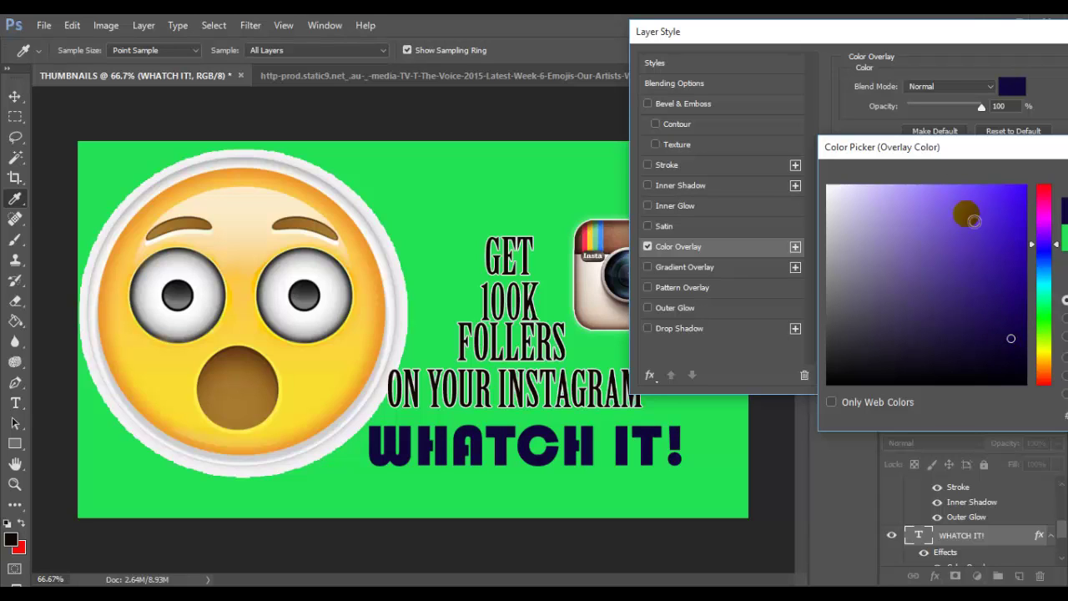
{"action": "left_click_drag", "start_coordinate": [1011, 159], "coordinate": [809, 160]}
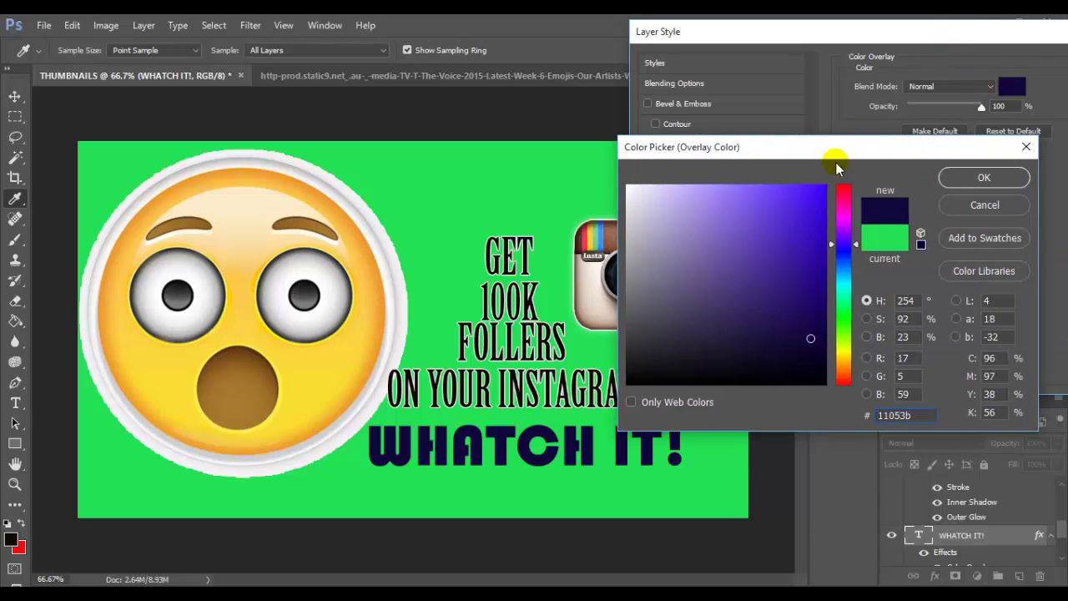
Step: Cancel the overlay colour change and switch Color Overlay off
{"action": "left_click", "coordinate": [1025, 147]}
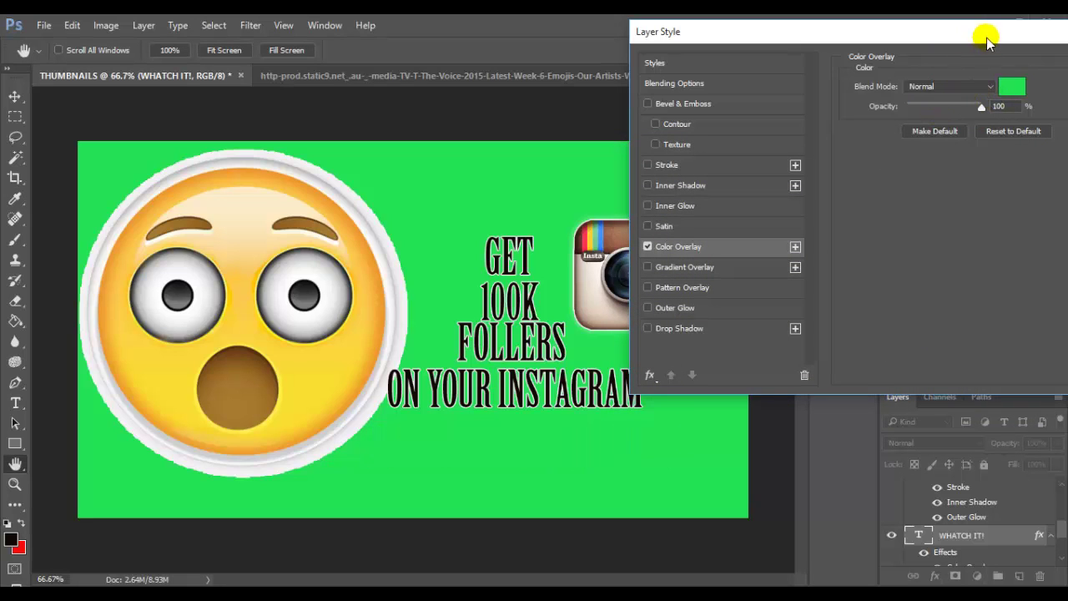
{"action": "left_click_drag", "start_coordinate": [977, 31], "coordinate": [666, 78]}
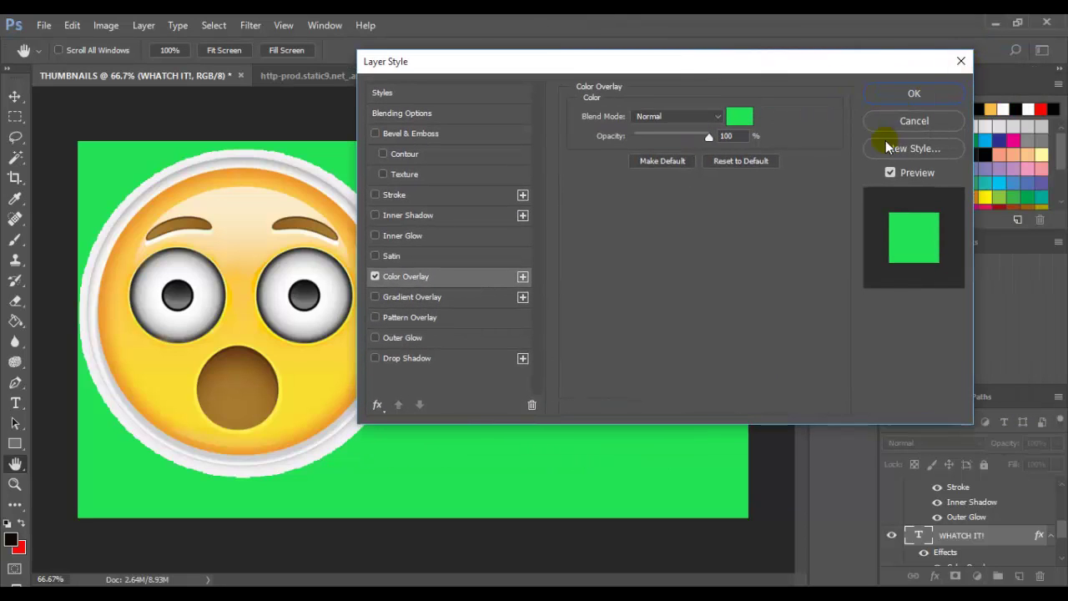
{"action": "left_click", "coordinate": [375, 276]}
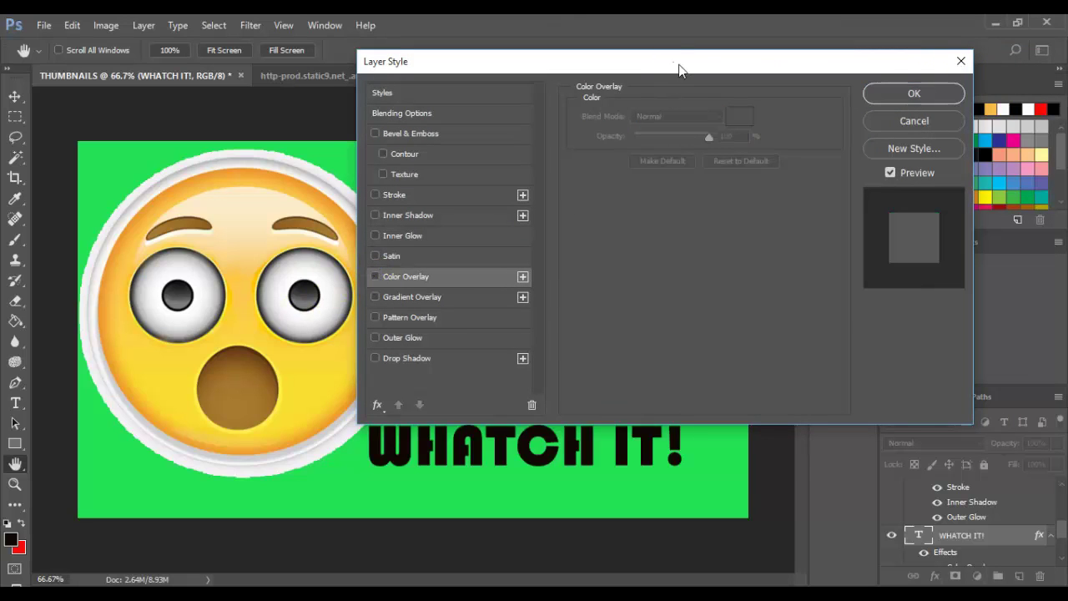
{"action": "left_click_drag", "start_coordinate": [679, 67], "coordinate": [999, 21]}
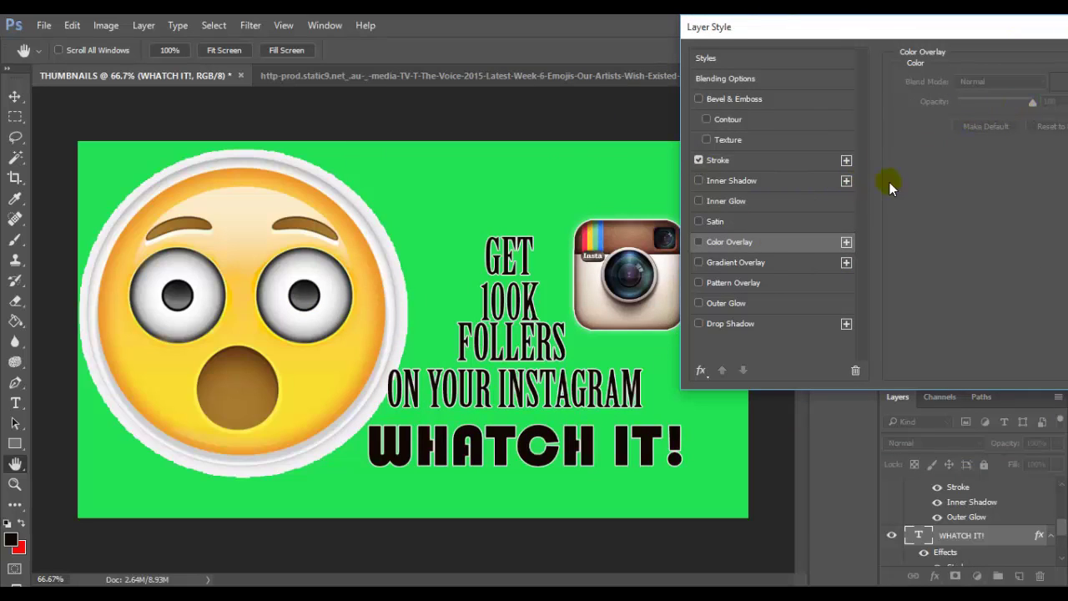
Step: Open the Stroke settings and preview red stroke colours, then discard them
{"action": "left_click", "coordinate": [780, 164]}
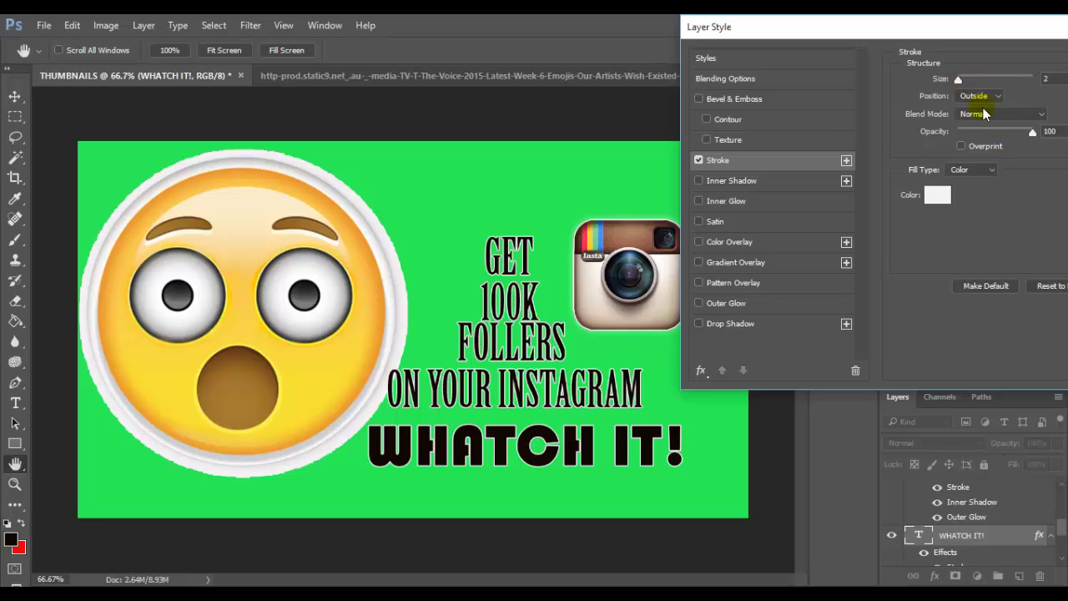
{"action": "left_click_drag", "start_coordinate": [975, 33], "coordinate": [860, 306]}
{"action": "left_click_drag", "start_coordinate": [870, 351], "coordinate": [1018, 110]}
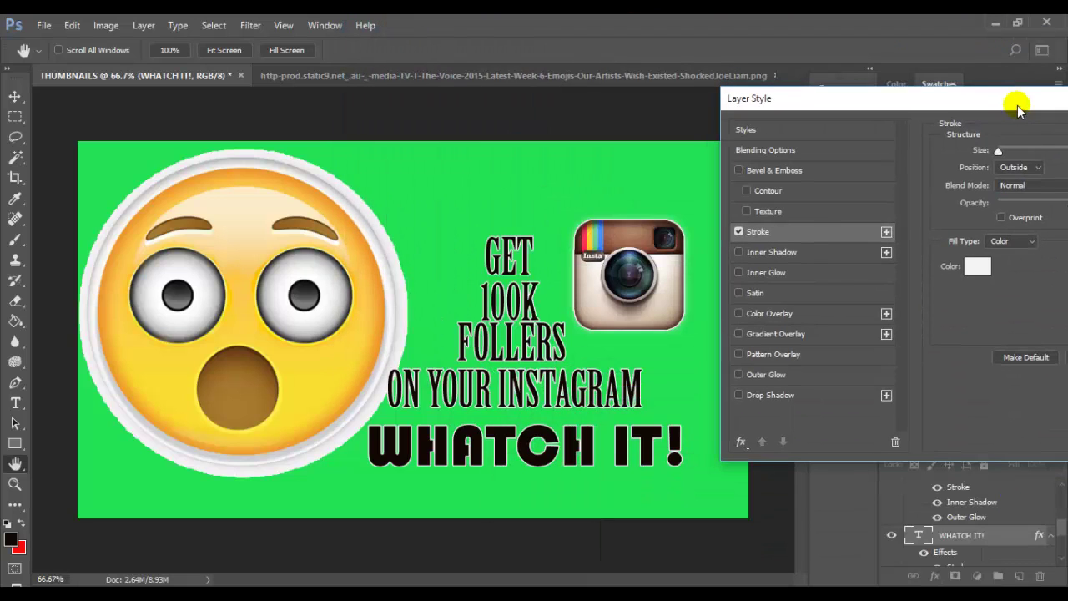
{"action": "left_click", "coordinate": [977, 267]}
{"action": "left_click_drag", "start_coordinate": [859, 195], "coordinate": [839, 189]}
{"action": "left_click", "coordinate": [744, 202]}
{"action": "left_click", "coordinate": [779, 214]}
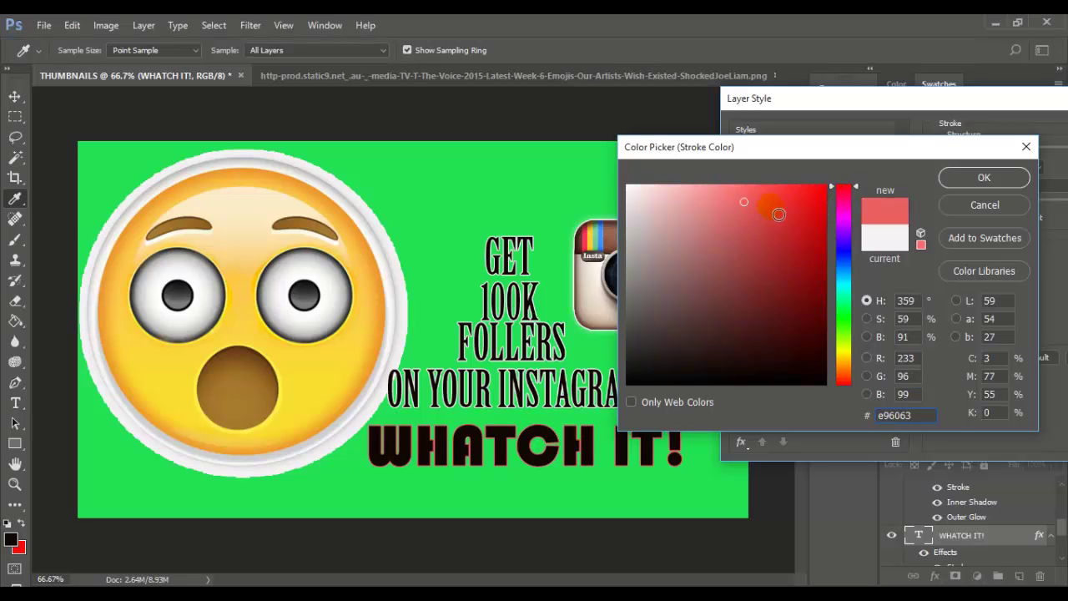
{"action": "left_click", "coordinate": [765, 268]}
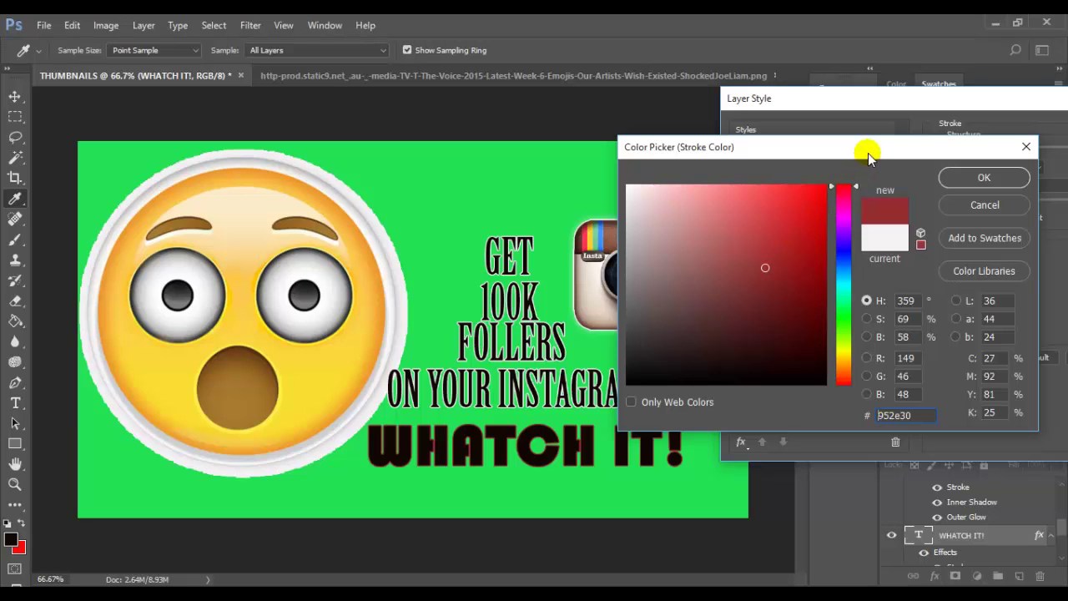
{"action": "mouse_move", "coordinate": [868, 153]}
{"action": "left_mouse_down"}
{"action": "mouse_move", "coordinate": [880, 208]}
{"action": "mouse_move", "coordinate": [810, 534]}
{"action": "mouse_move", "coordinate": [839, 408]}
{"action": "mouse_move", "coordinate": [915, 217]}
{"action": "mouse_move", "coordinate": [925, 358]}
{"action": "mouse_move", "coordinate": [932, 263]}
{"action": "left_mouse_up"}
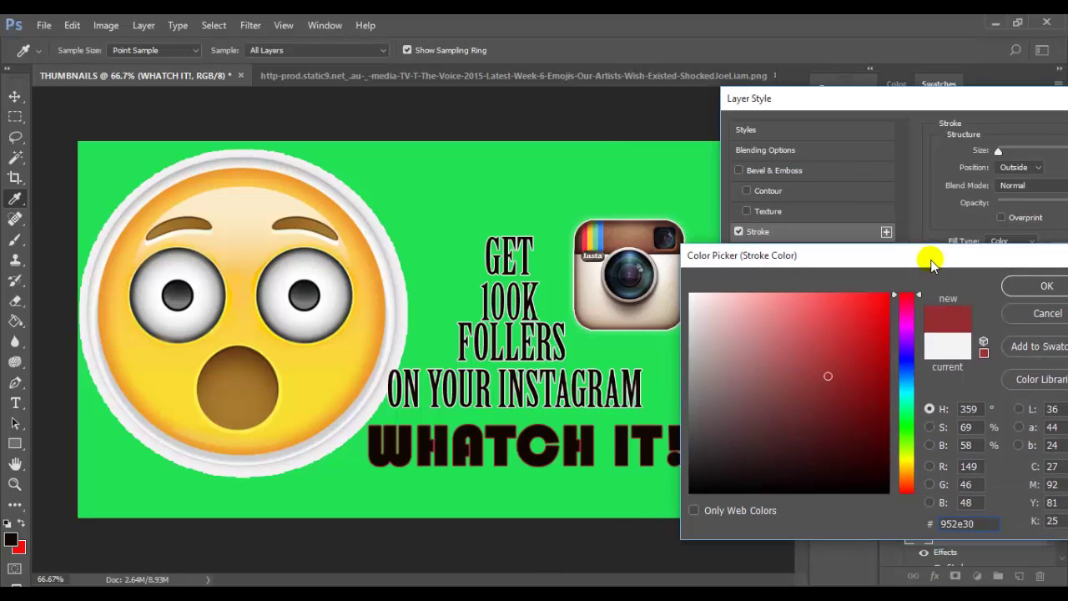
{"action": "left_click_drag", "start_coordinate": [997, 262], "coordinate": [884, 259]}
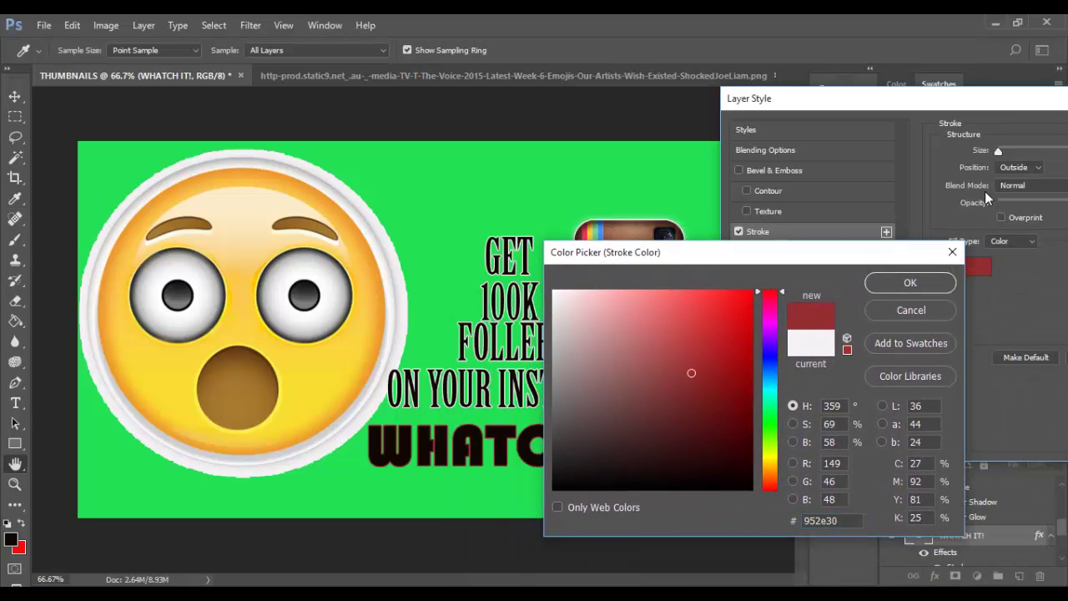
{"action": "left_click", "coordinate": [952, 254]}
Step: Try red, blue and olive stroke colours before settling on near-white
{"action": "key", "text": "h"}
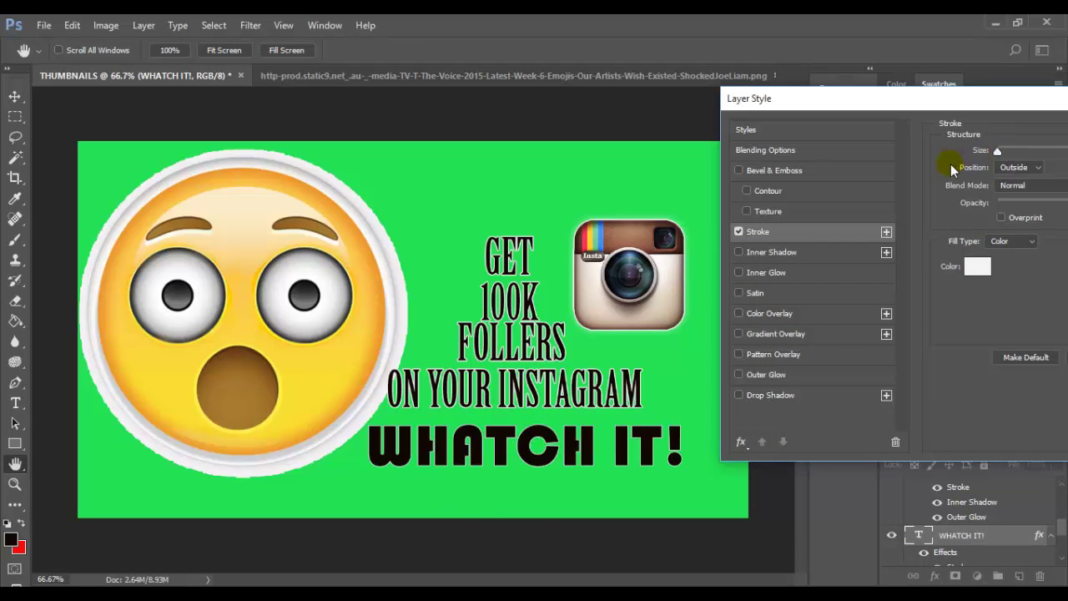
{"action": "left_click", "coordinate": [786, 231]}
{"action": "left_click", "coordinate": [977, 267]}
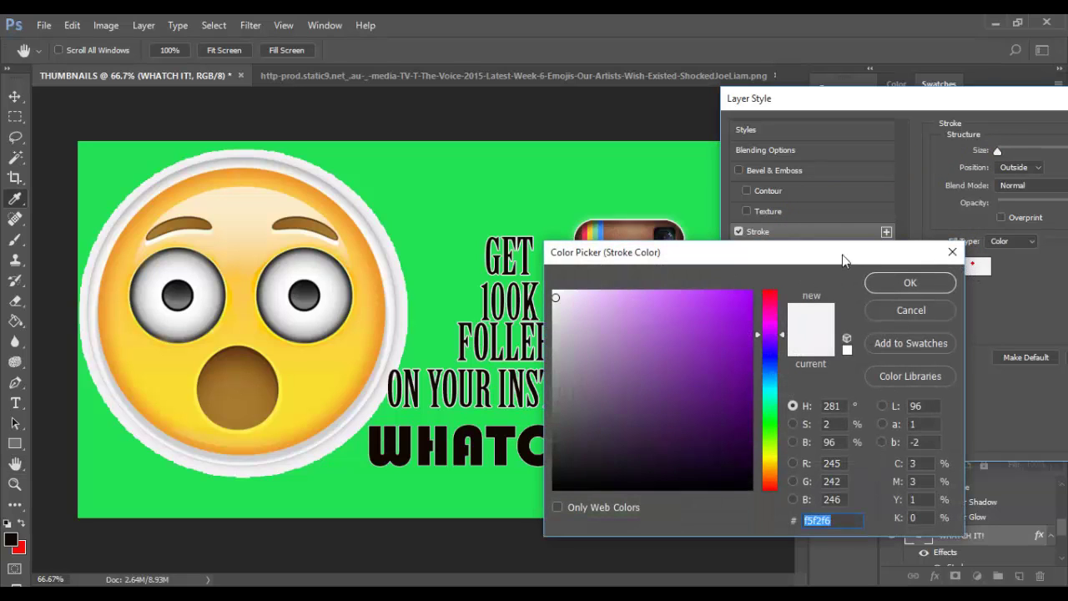
{"action": "left_click", "coordinate": [770, 299]}
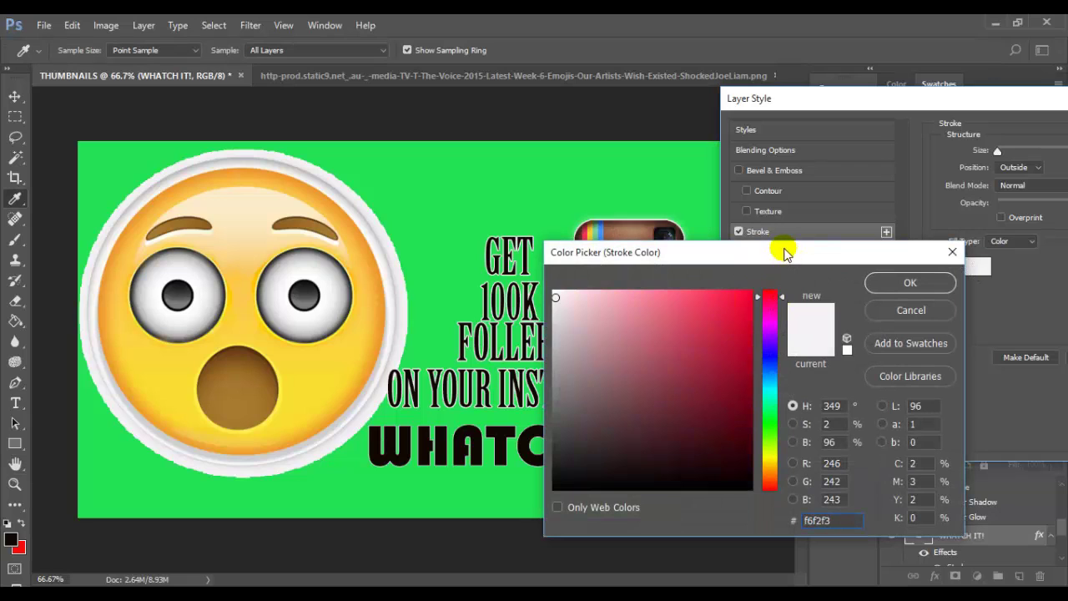
{"action": "mouse_move", "coordinate": [783, 253]}
{"action": "left_mouse_down"}
{"action": "mouse_move", "coordinate": [822, 282]}
{"action": "mouse_move", "coordinate": [944, 171]}
{"action": "left_mouse_up"}
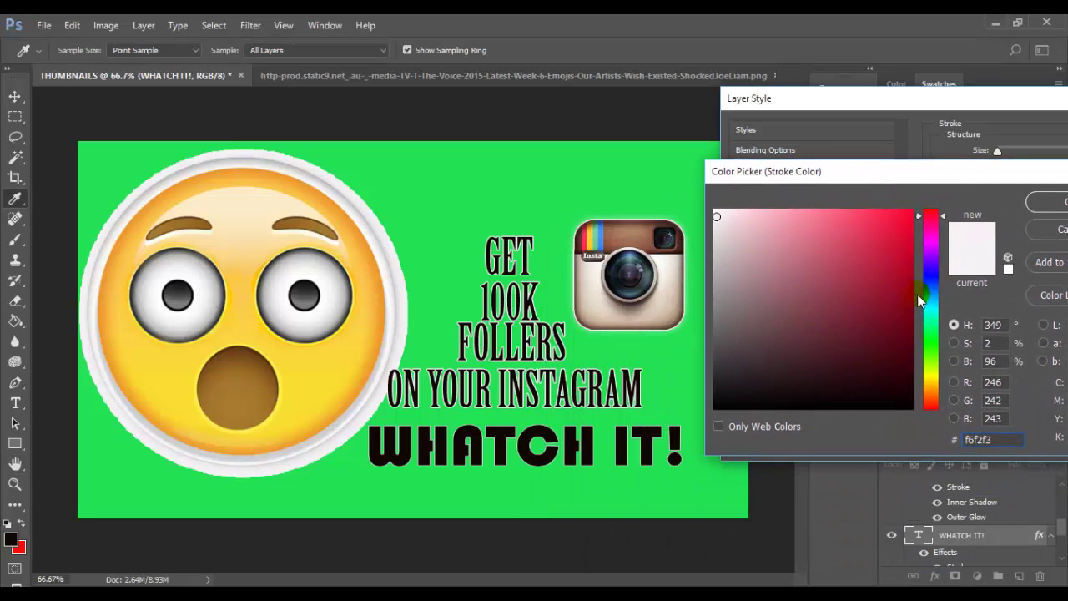
{"action": "left_click", "coordinate": [934, 273]}
{"action": "left_click_drag", "start_coordinate": [935, 273], "coordinate": [935, 357]}
{"action": "left_click", "coordinate": [930, 377]}
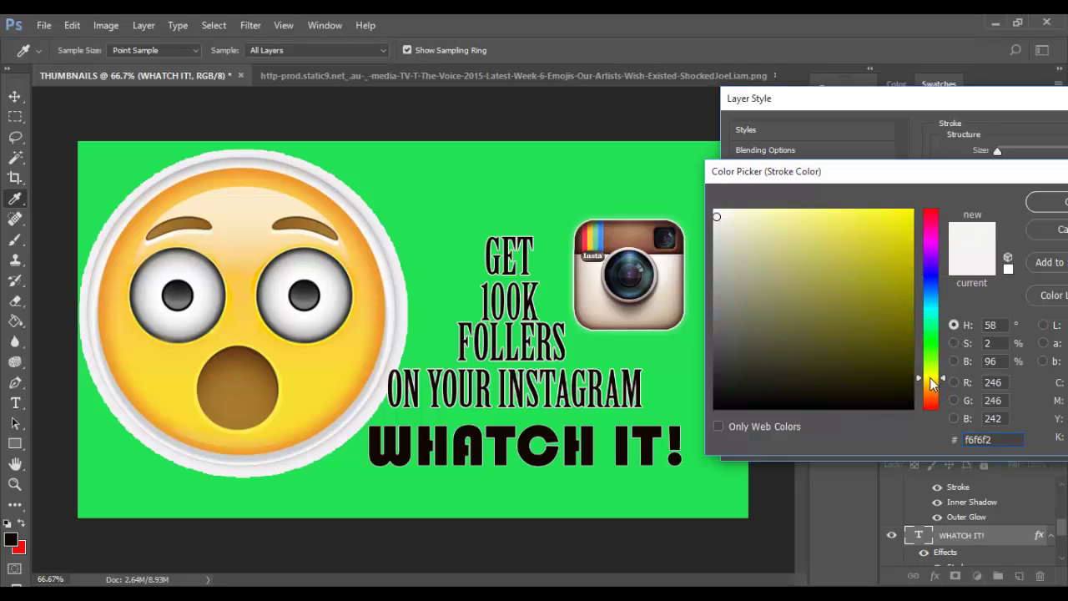
{"action": "left_click_drag", "start_coordinate": [891, 344], "coordinate": [893, 266]}
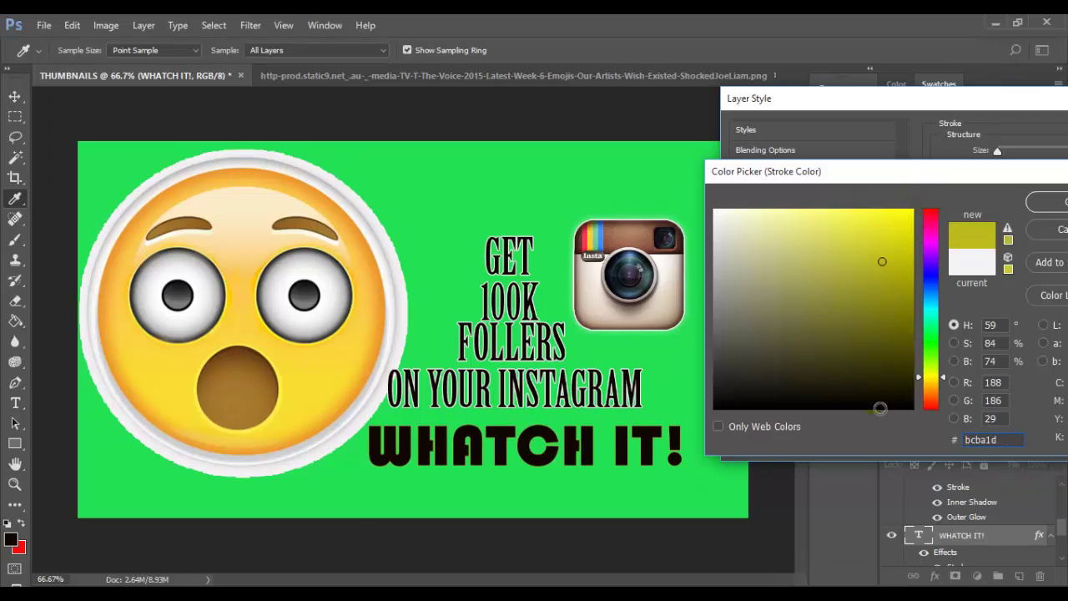
{"action": "left_click", "coordinate": [716, 211]}
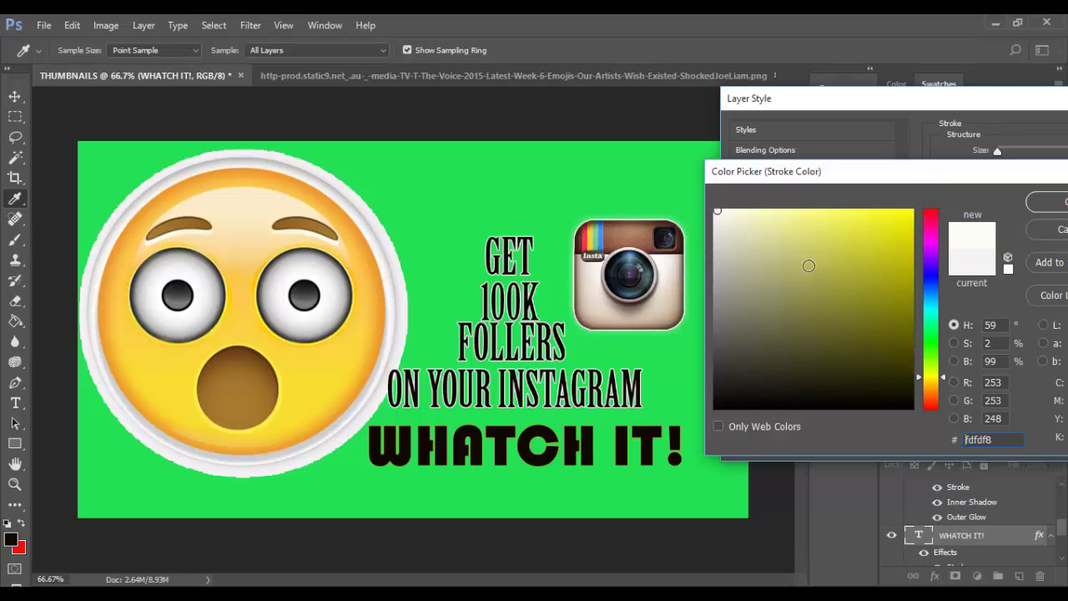
{"action": "left_click_drag", "start_coordinate": [912, 172], "coordinate": [826, 207]}
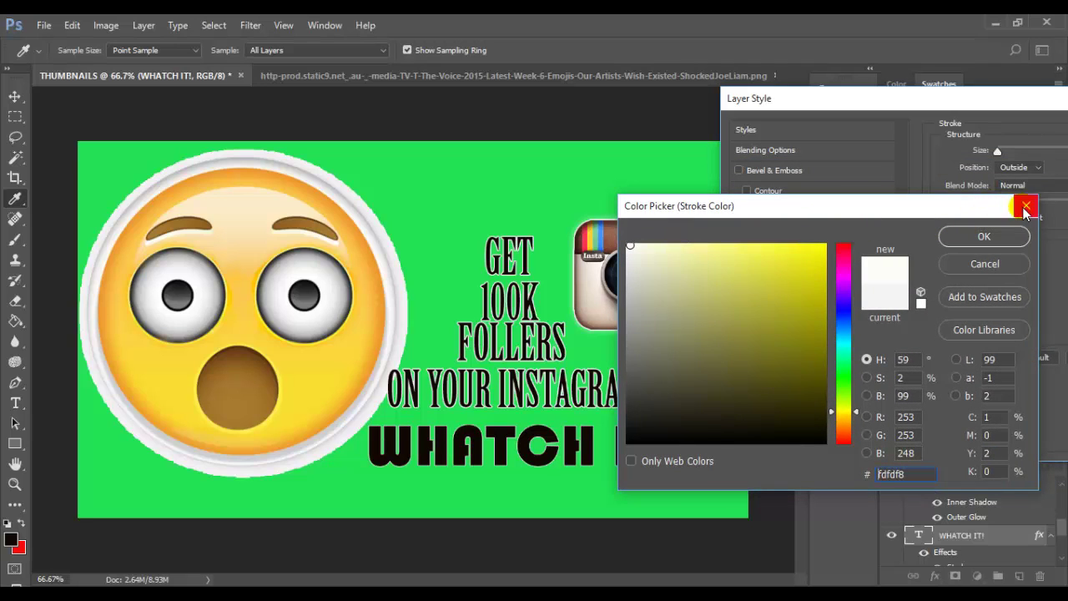
{"action": "left_click", "coordinate": [1025, 206]}
Step: Set a thin stroke size, then turn on the Satin effect
{"action": "left_click", "coordinate": [1000, 151]}
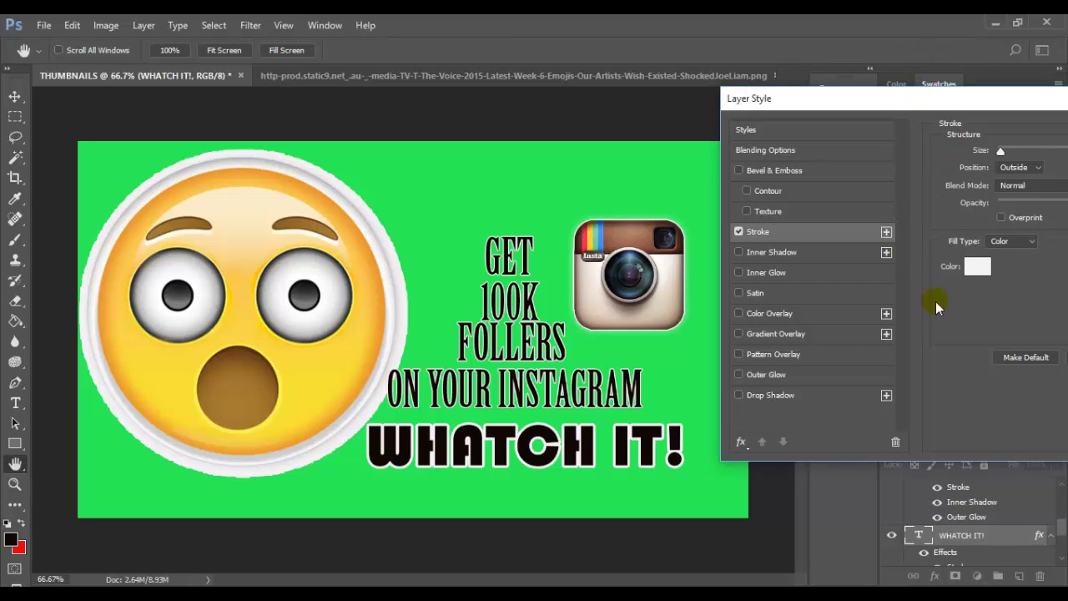
{"action": "left_click", "coordinate": [977, 267]}
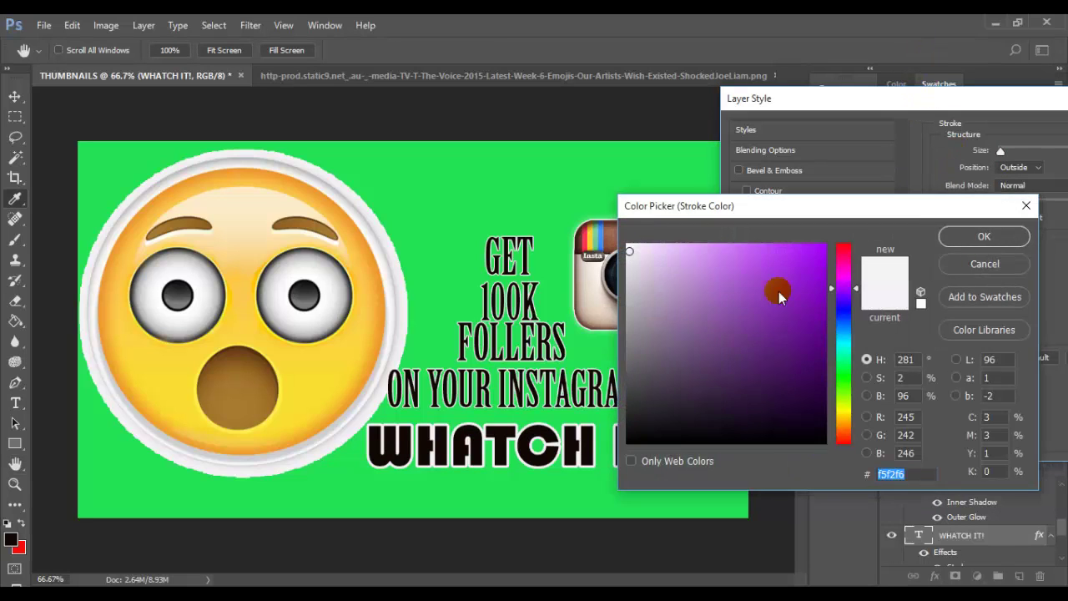
{"action": "key", "text": "Return"}
{"action": "left_click", "coordinate": [888, 293]}
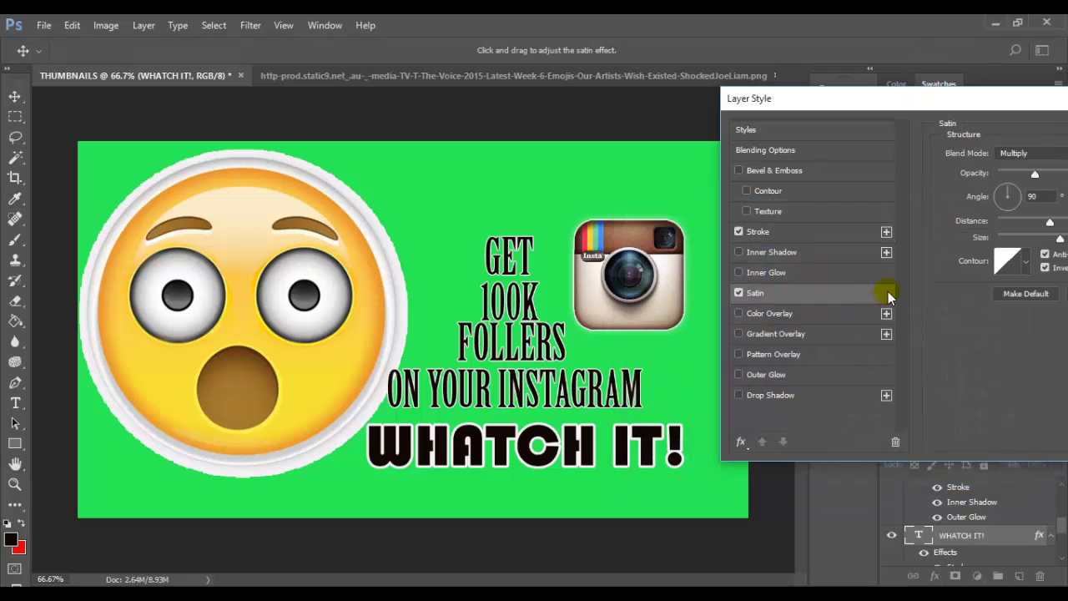
{"action": "left_click", "coordinate": [737, 292]}
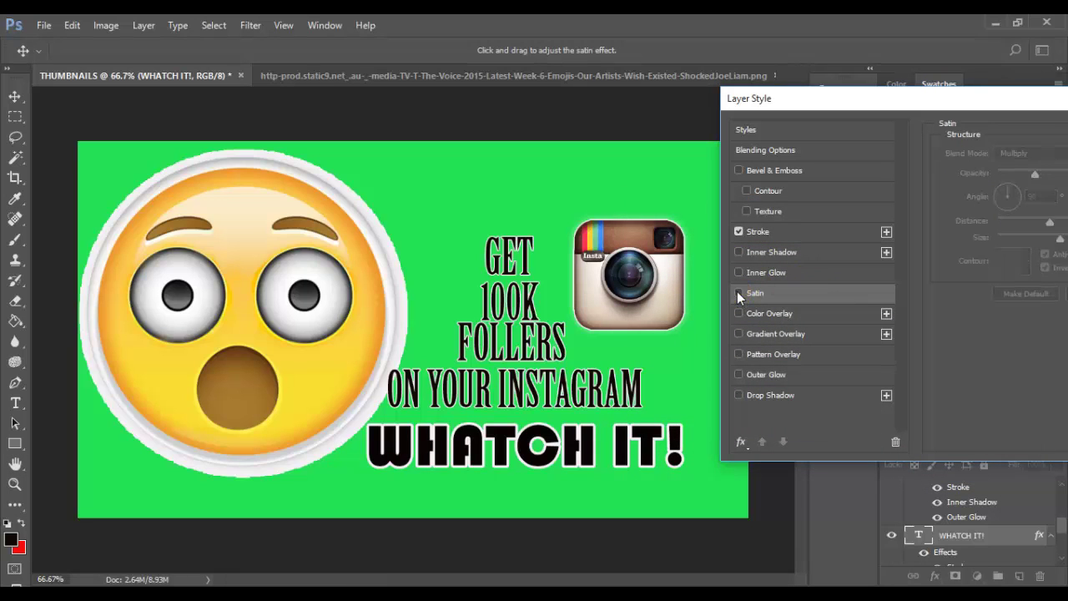
{"action": "left_click", "coordinate": [787, 228]}
{"action": "left_click", "coordinate": [977, 267]}
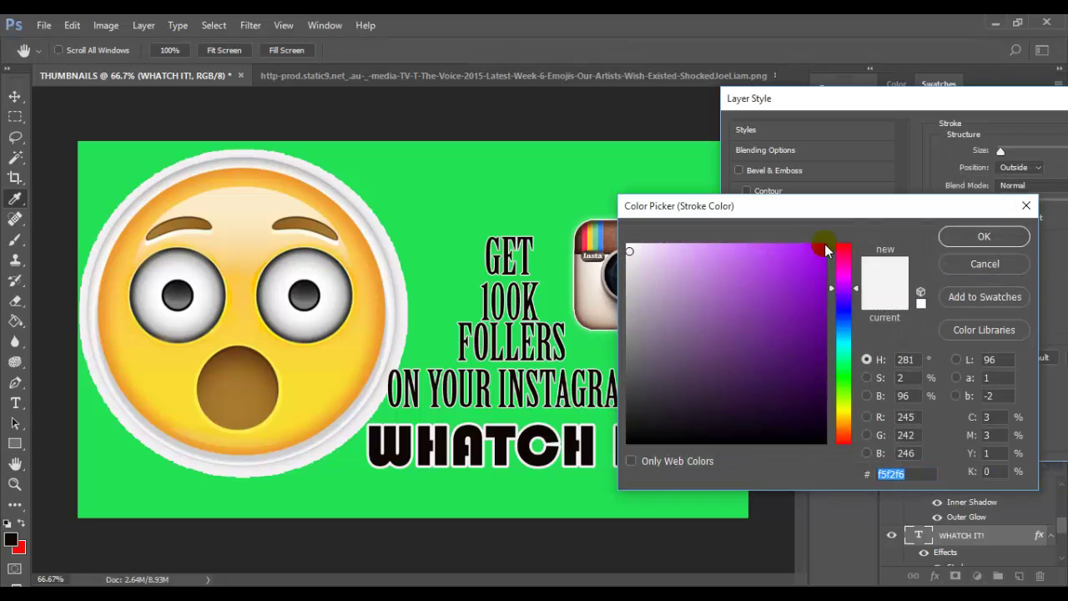
{"action": "left_click", "coordinate": [982, 266]}
{"action": "left_click", "coordinate": [977, 265]}
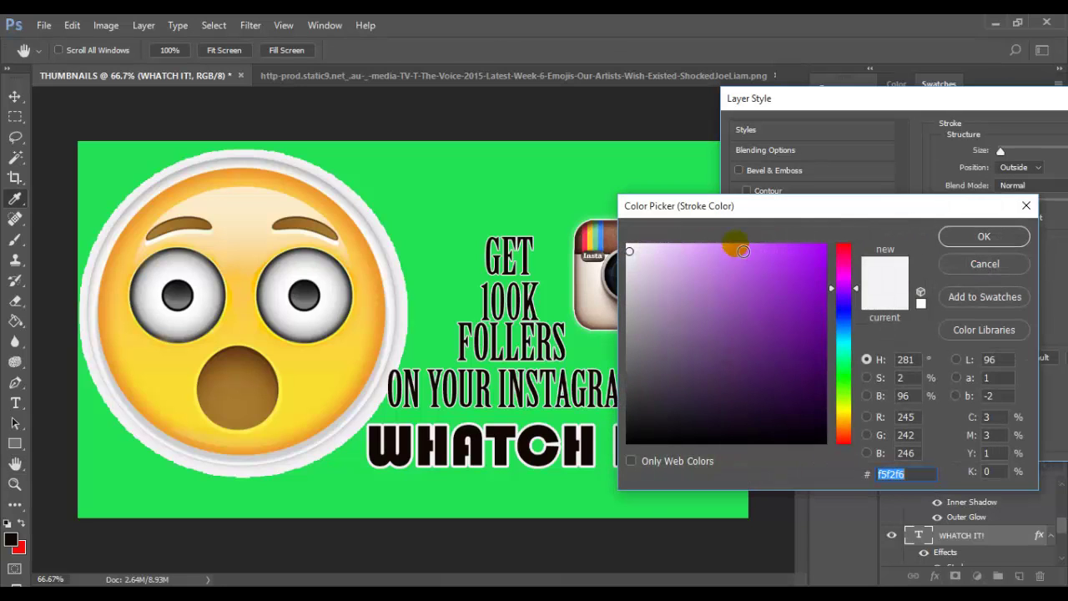
{"action": "left_click", "coordinate": [750, 296]}
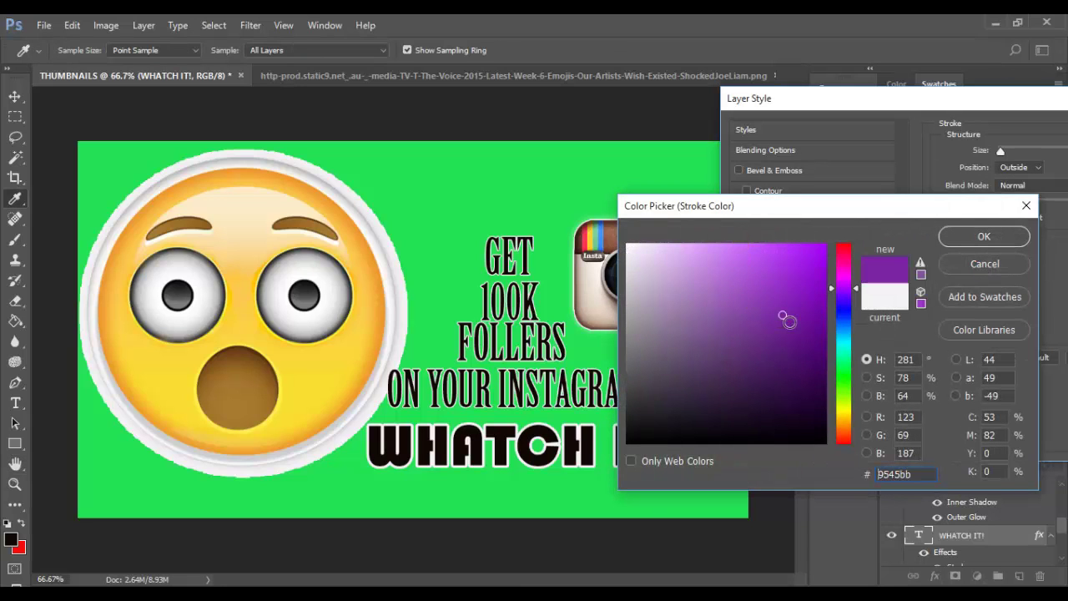
{"action": "left_click", "coordinate": [795, 358]}
{"action": "left_click_drag", "start_coordinate": [730, 302], "coordinate": [667, 261]}
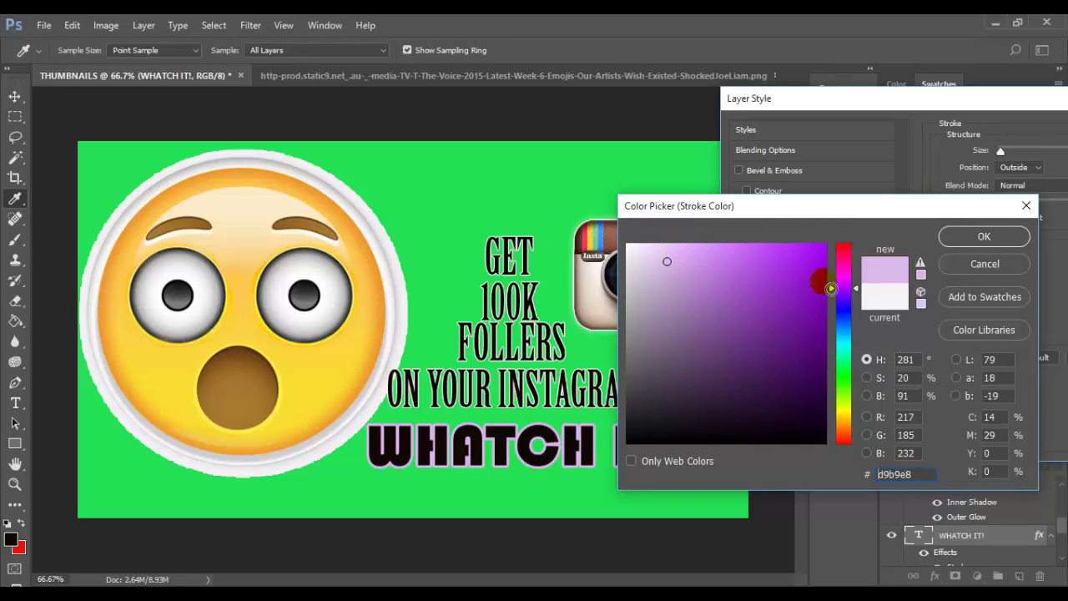
{"action": "left_click", "coordinate": [844, 246]}
{"action": "left_click", "coordinate": [790, 317]}
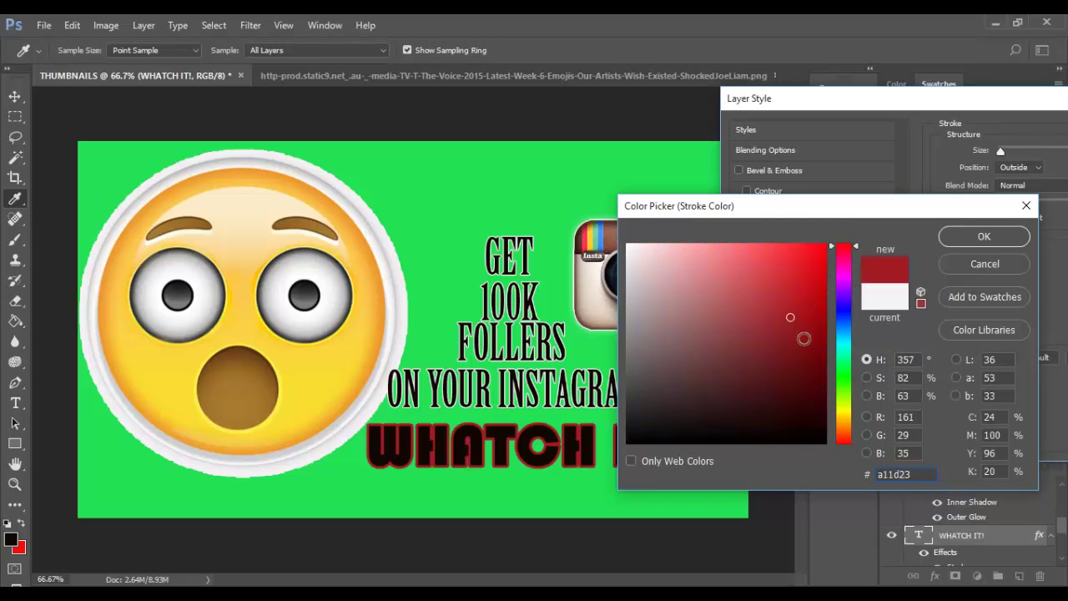
{"action": "left_click", "coordinate": [843, 380]}
{"action": "left_click", "coordinate": [761, 383]}
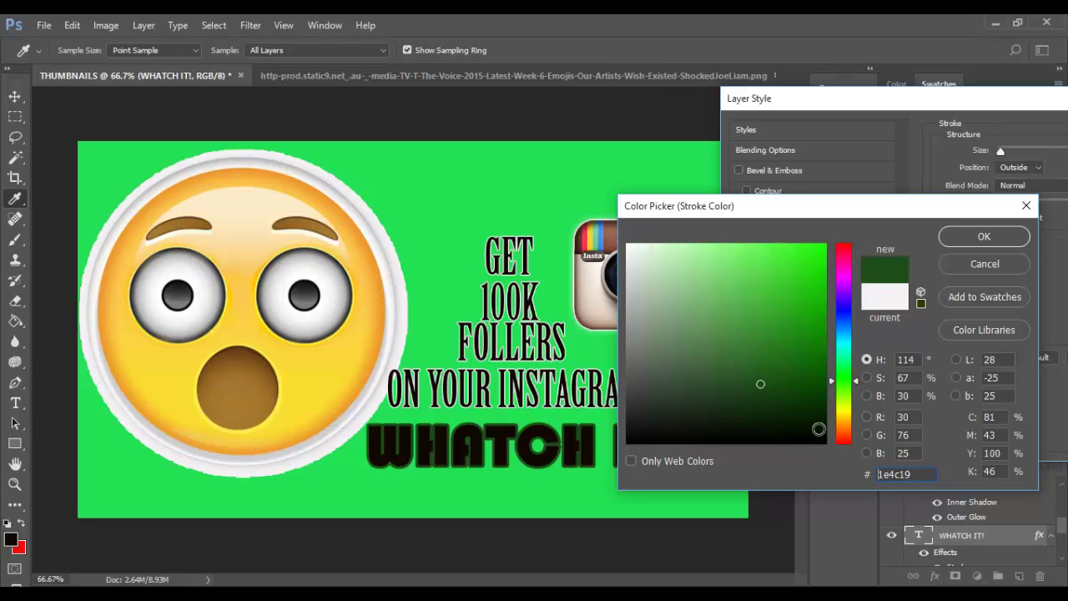
{"action": "left_click", "coordinate": [844, 435]}
{"action": "left_click", "coordinate": [756, 293]}
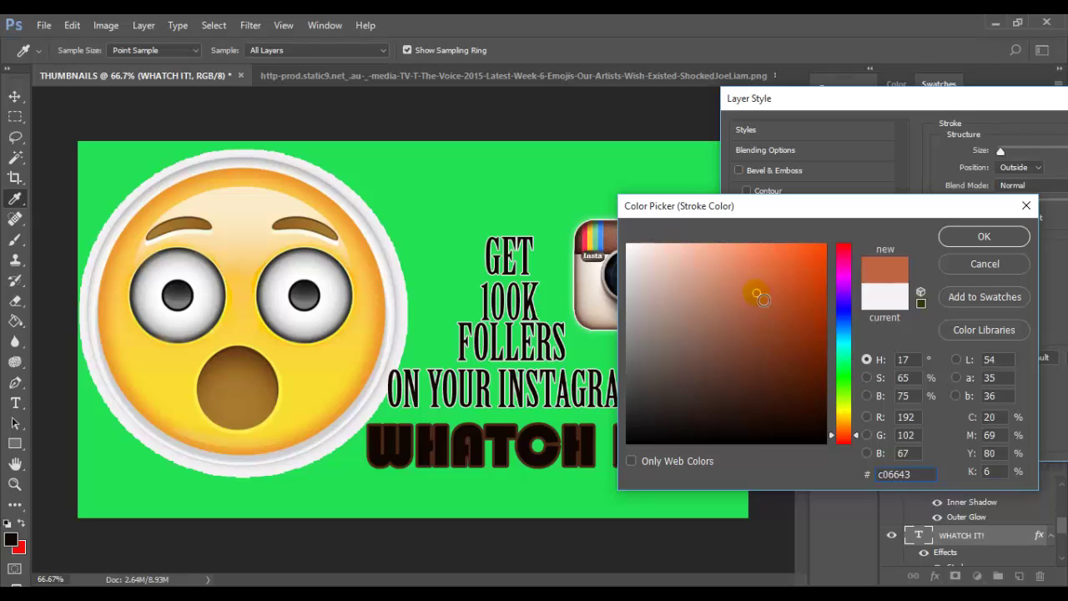
{"action": "left_click", "coordinate": [1027, 205]}
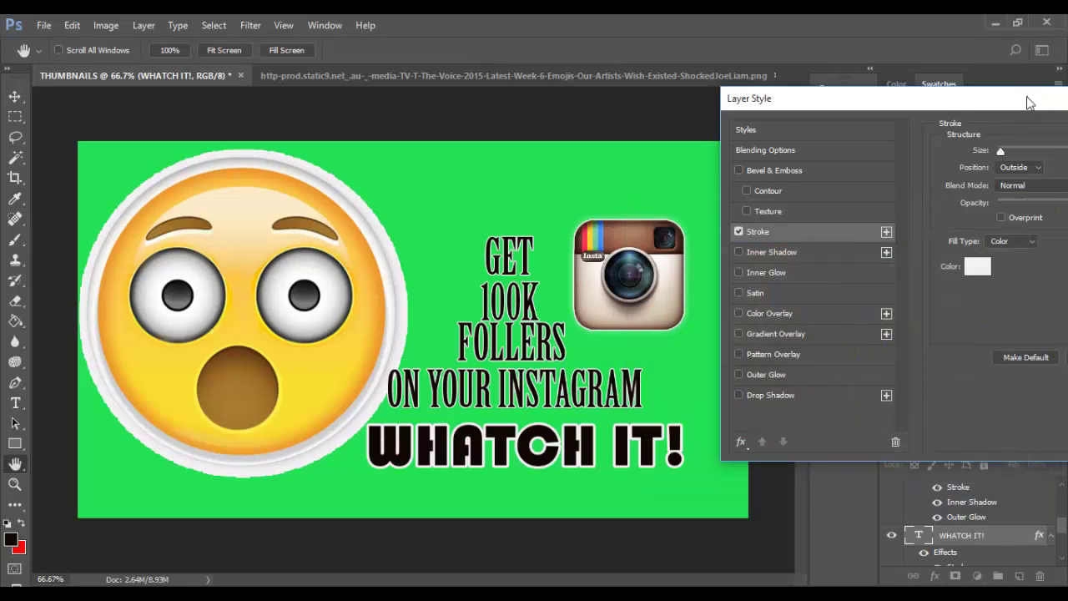
{"action": "left_click_drag", "start_coordinate": [1033, 99], "coordinate": [454, 134]}
Step: Confirm the Layer Style dialog so the near-white stroke outlines WHATCH IT!
{"action": "left_click", "coordinate": [696, 166]}
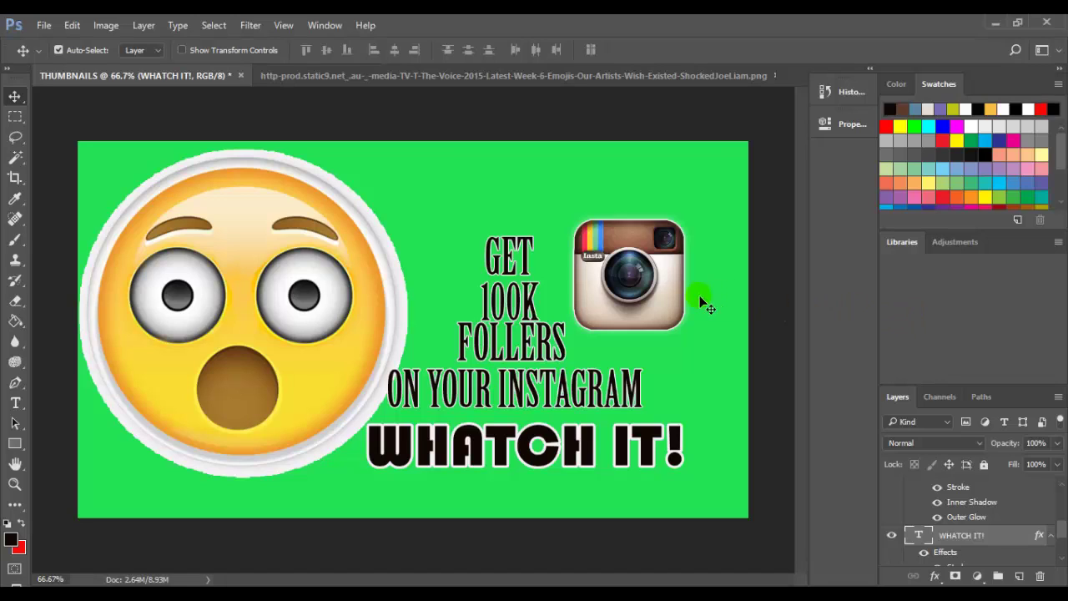
Step: Save the thumbnail as THUMBNAILS in JPEG format via File > Save As
{"action": "left_click", "coordinate": [44, 26]}
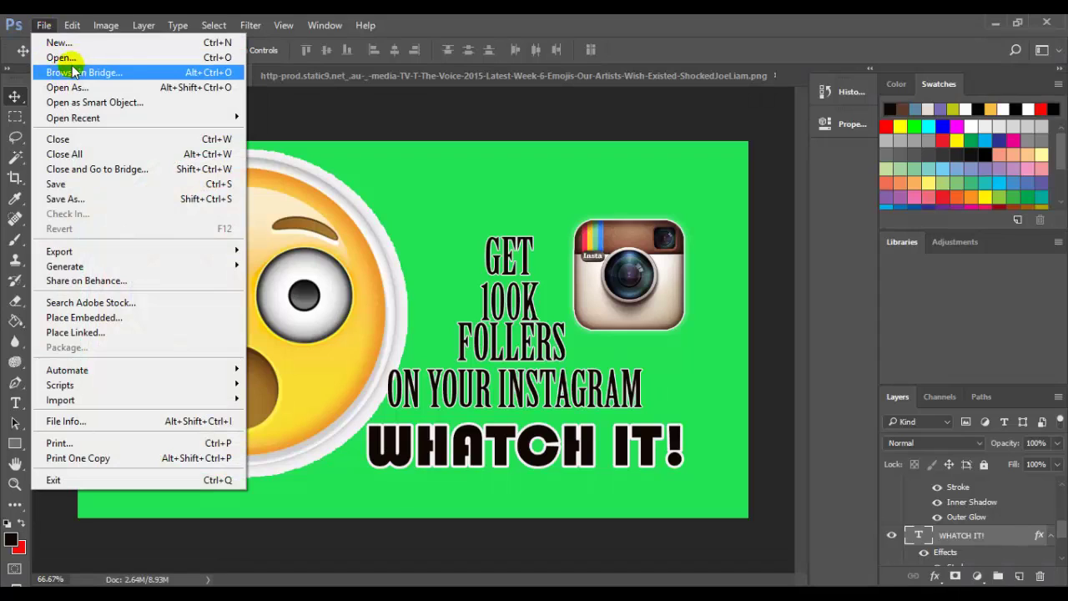
{"action": "left_click", "coordinate": [111, 200]}
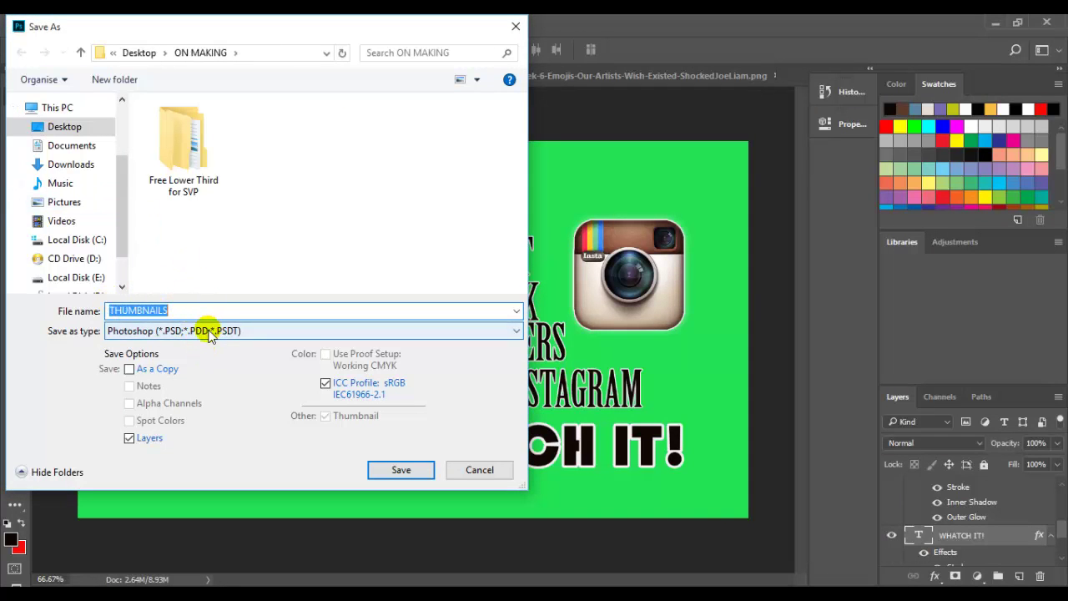
{"action": "left_click", "coordinate": [209, 332]}
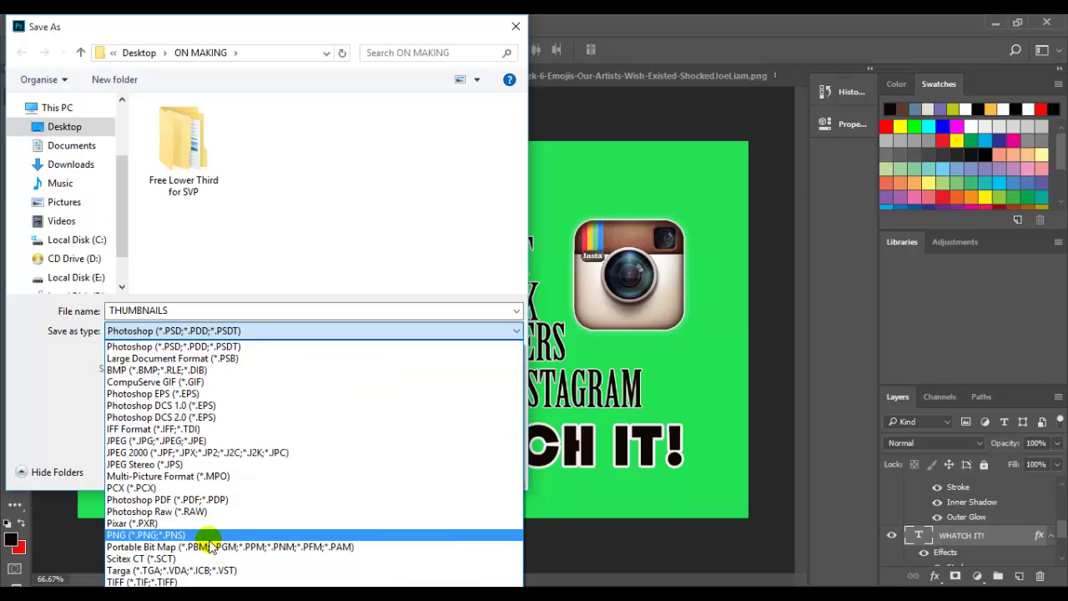
{"action": "left_click", "coordinate": [183, 440]}
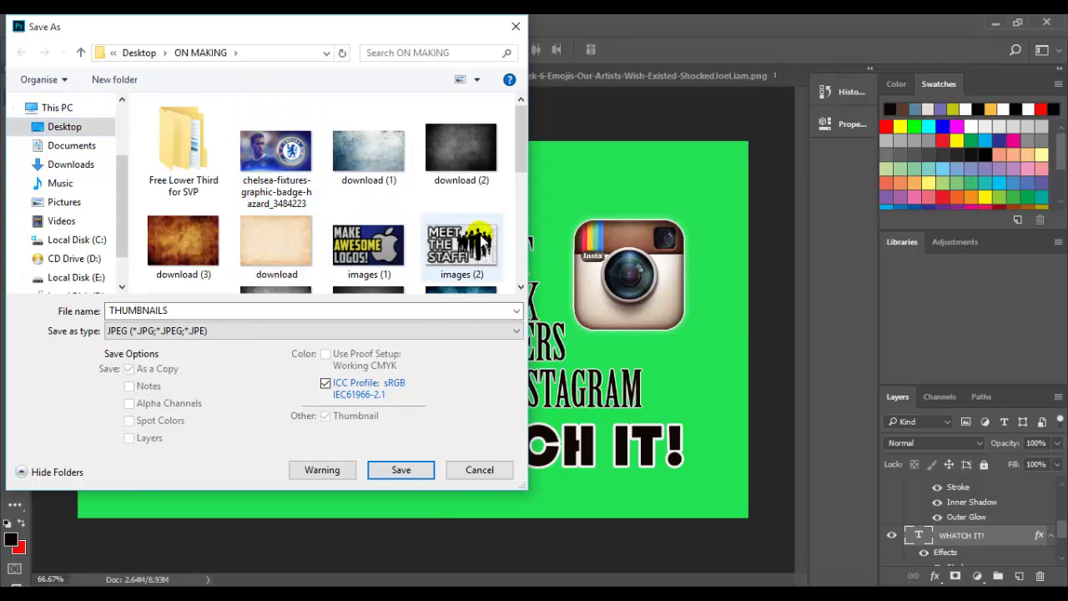
{"action": "left_click", "coordinate": [401, 470]}
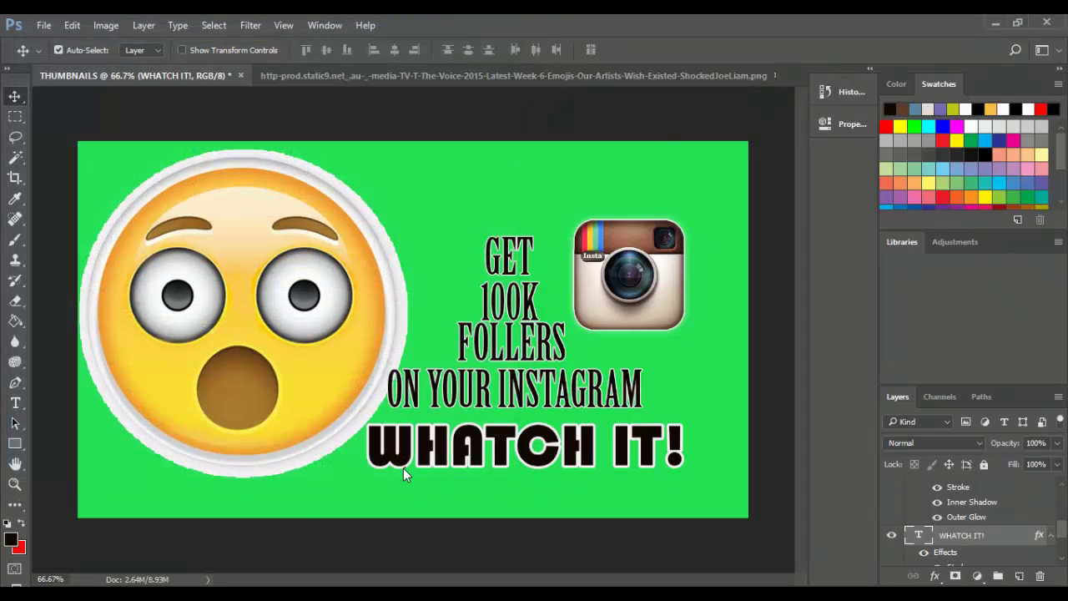